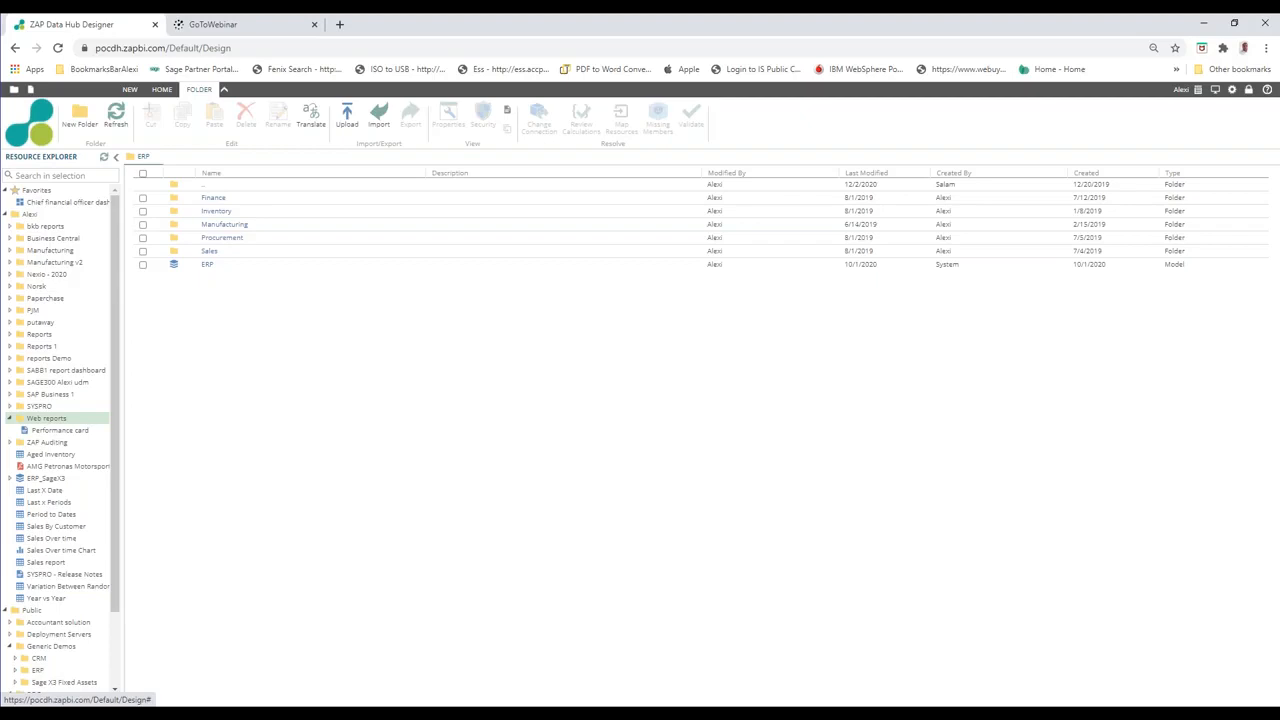
# - Open the Chief financial officer dashboard in the Finance folder and open its Gross Margin over time chart with the layout areas shown
pyautogui.click(214, 197)
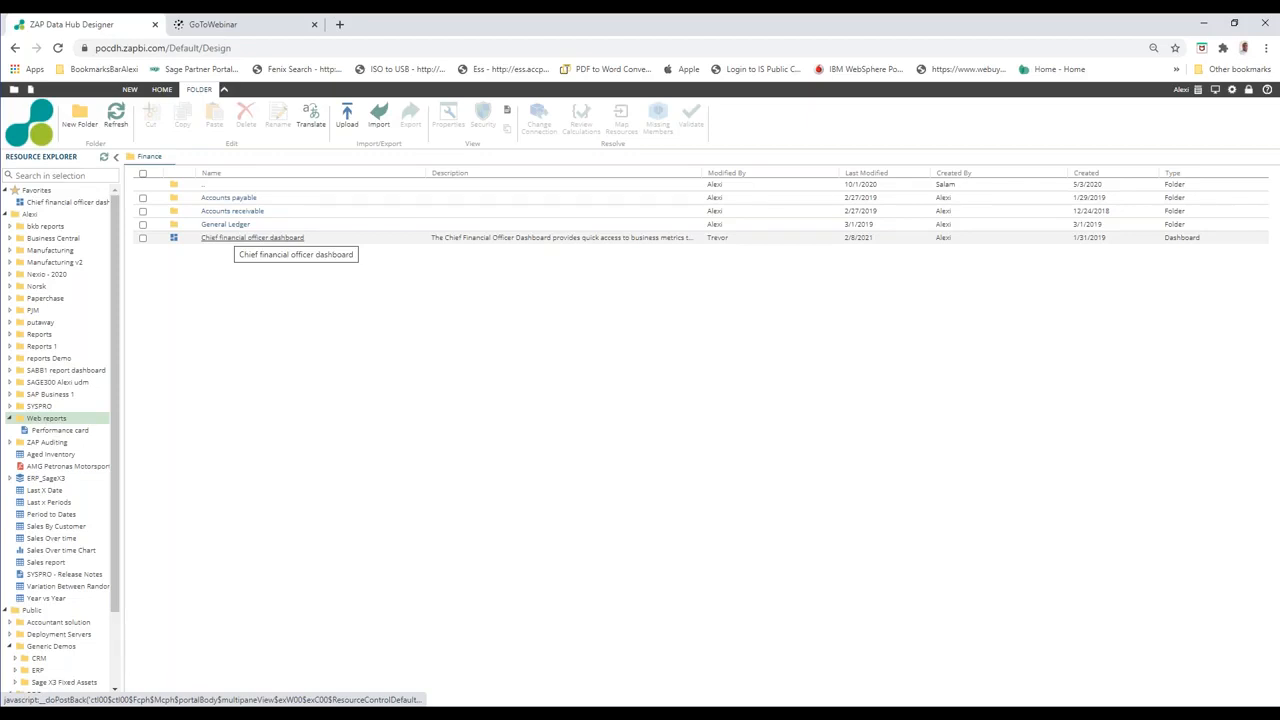
pyautogui.click(252, 237)
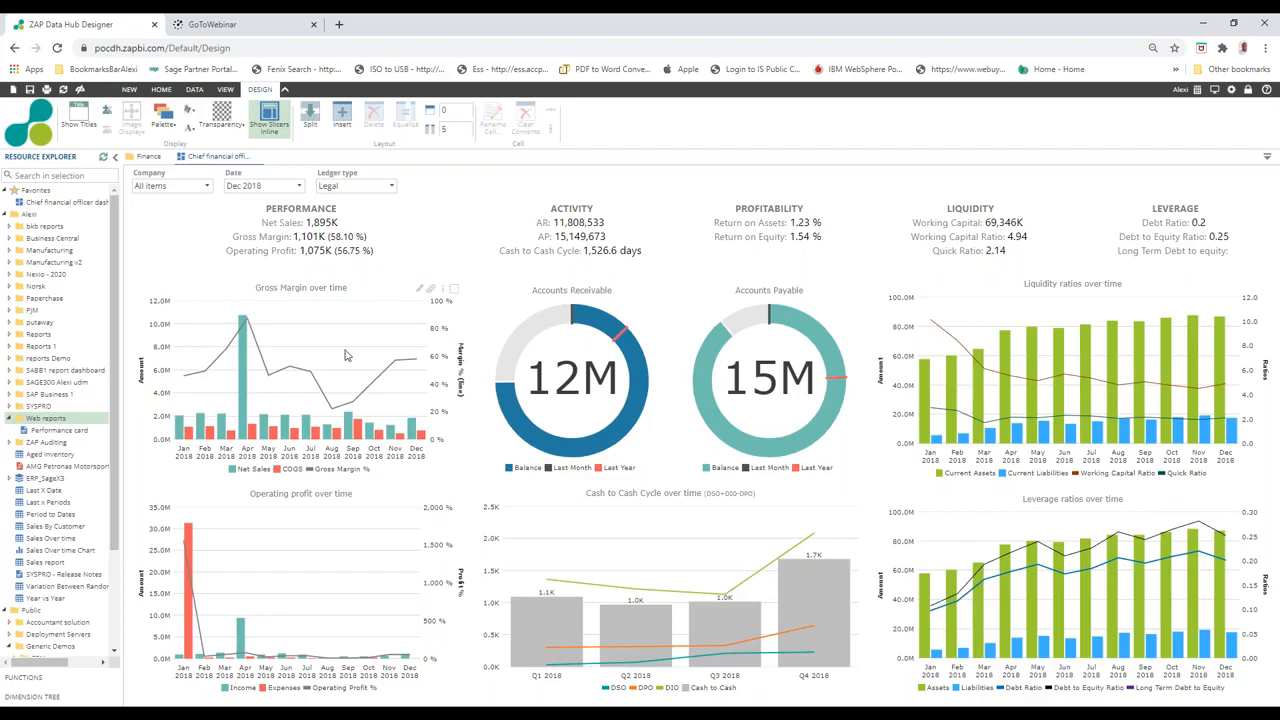
pyautogui.click(441, 289)
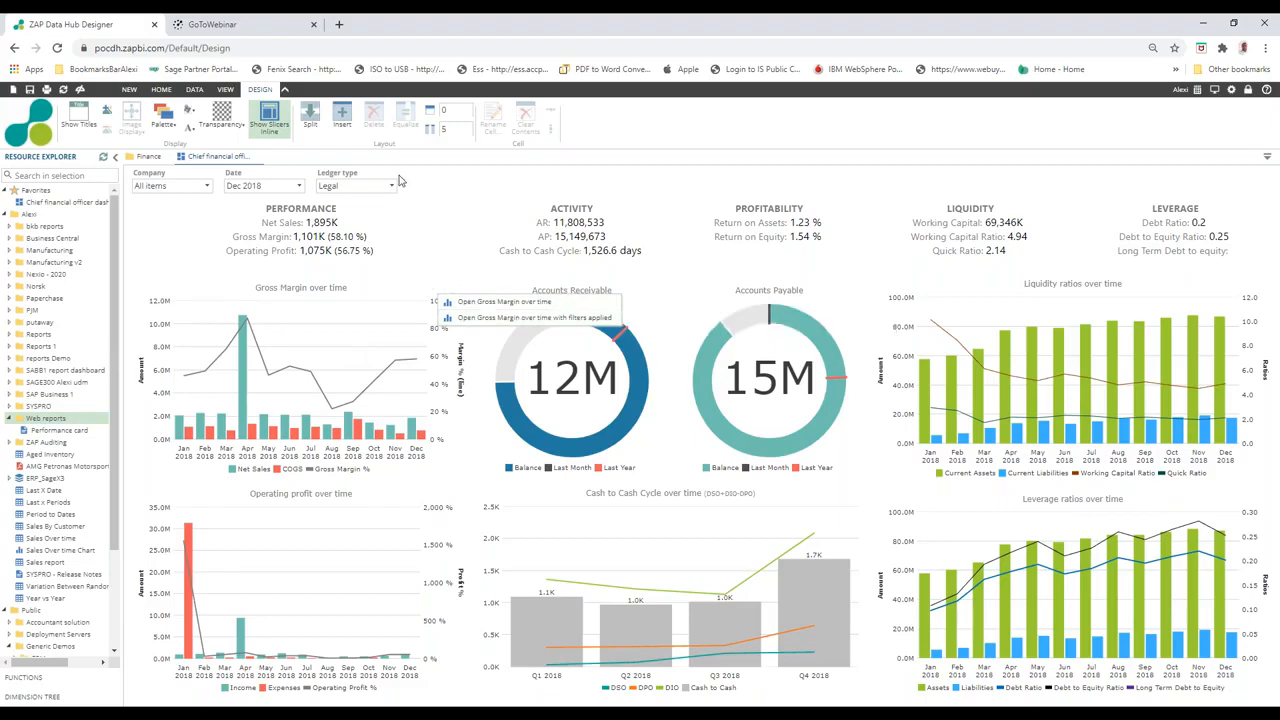
pyautogui.click(486, 303)
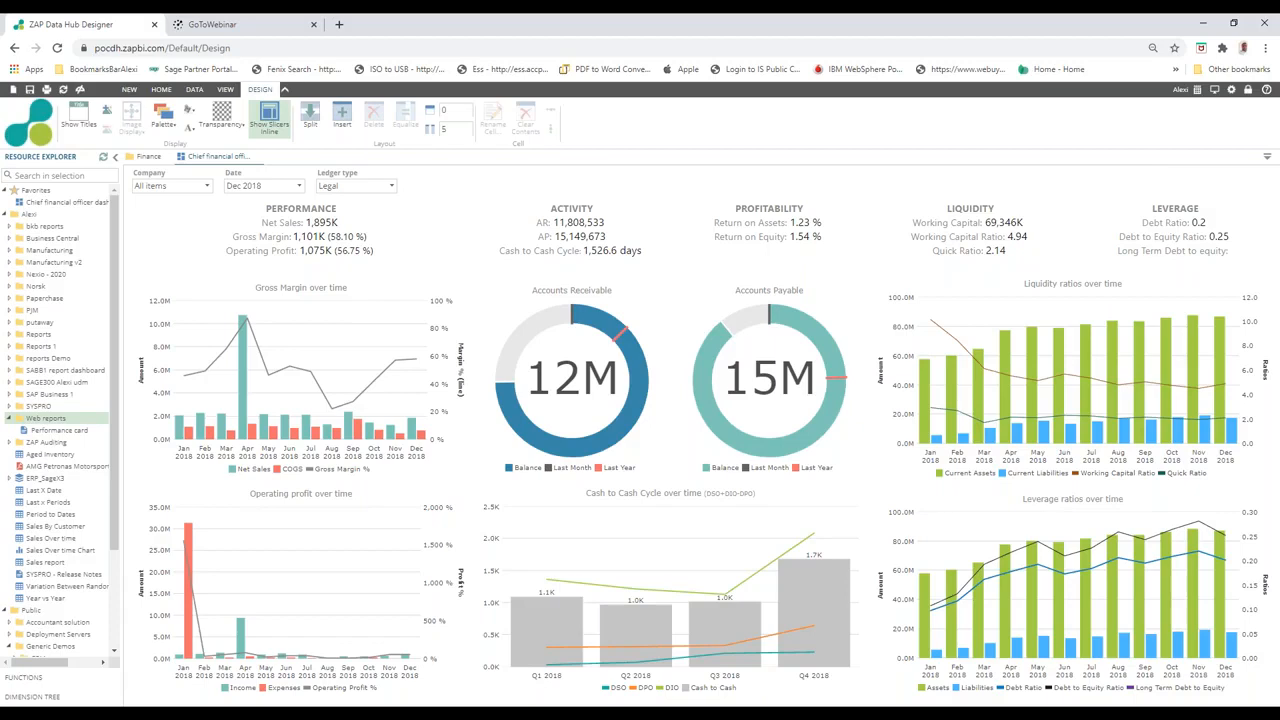
pyautogui.doubleClick(190, 309)
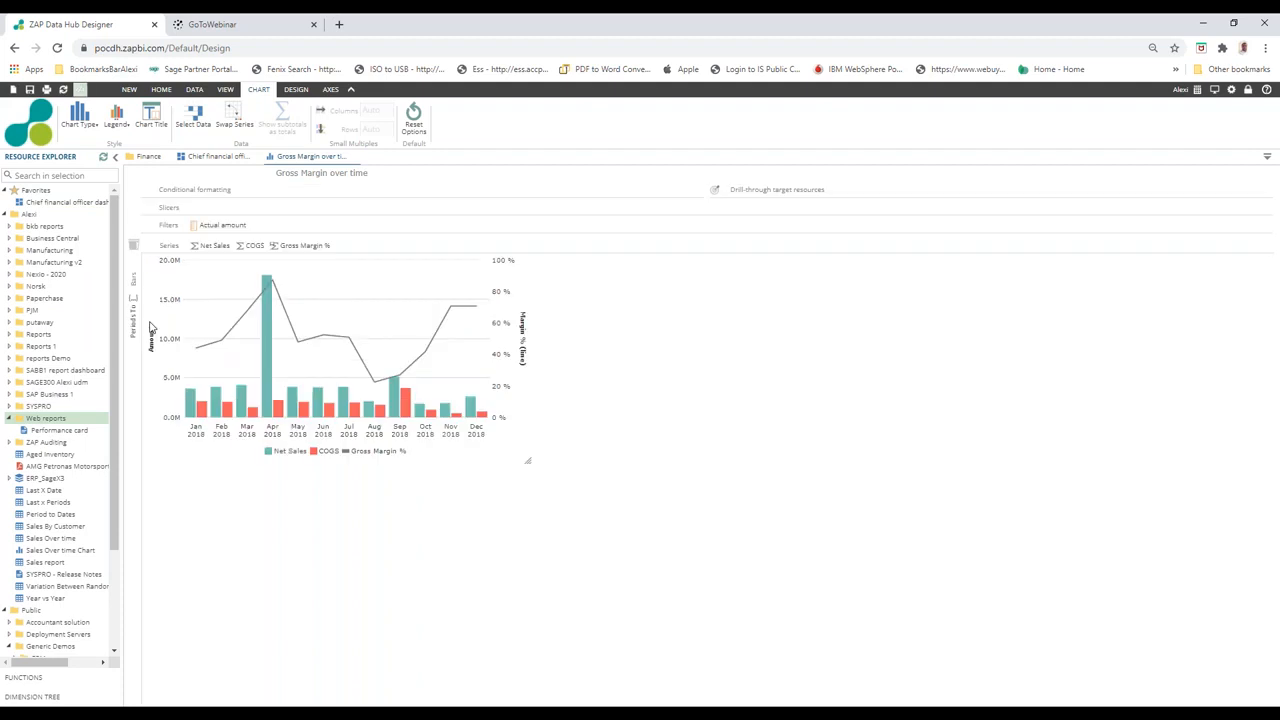
# - Make the Periods To count of the Gross Margin over time chart a number input from 1 to 12 with default 6
pyautogui.click(150, 328)
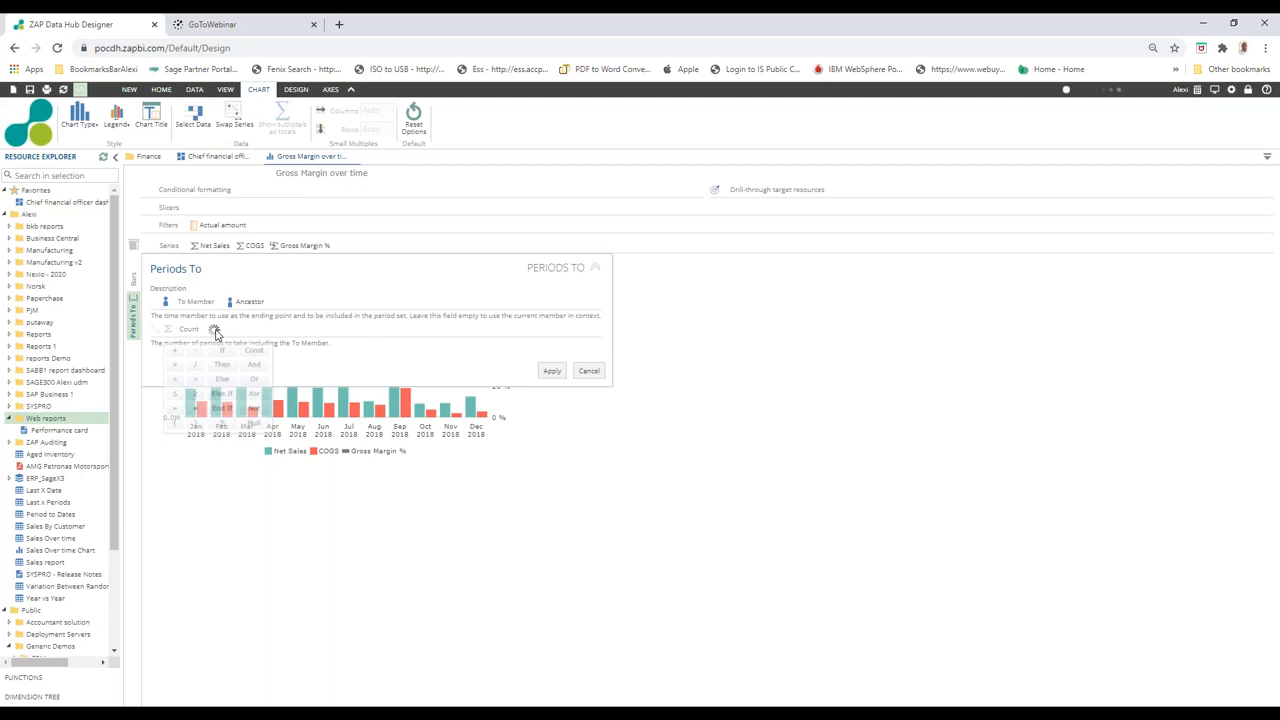
pyautogui.click(310, 520)
pyautogui.click(389, 381)
pyautogui.write('1')
pyautogui.click(389, 397)
pyautogui.write('12')
pyautogui.click(393, 413)
pyautogui.write('6')
pyautogui.click(550, 444)
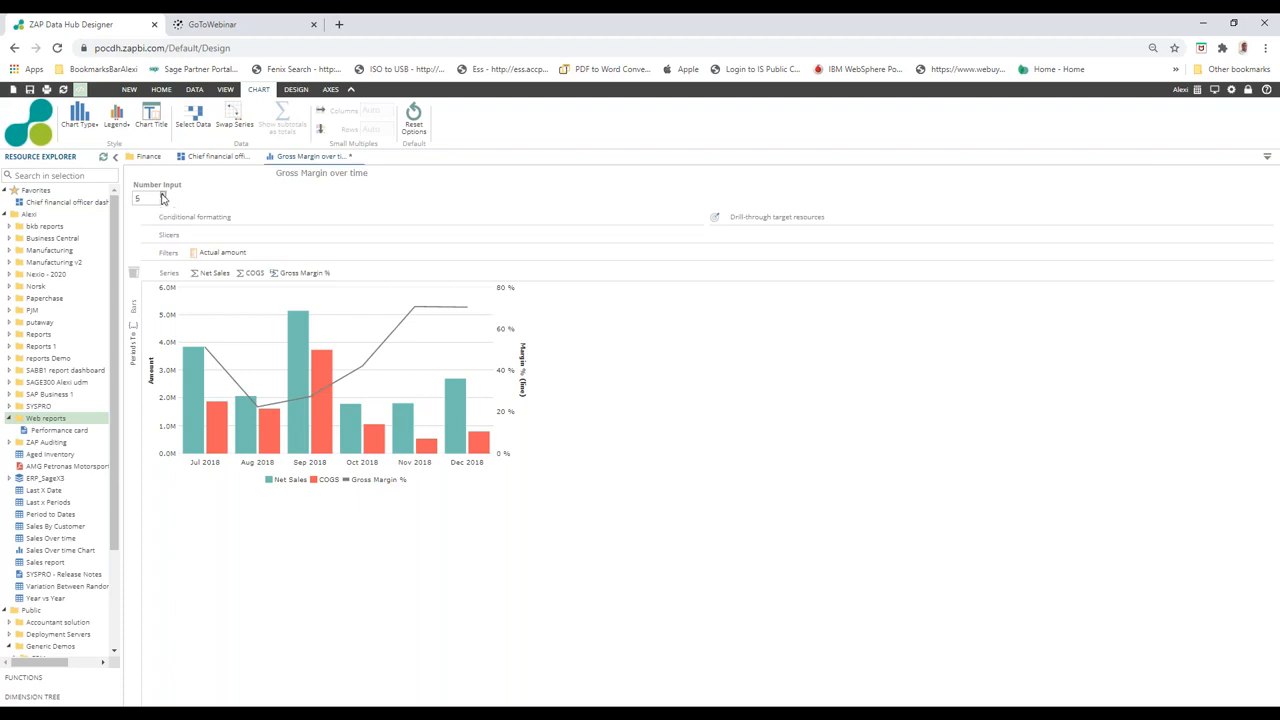
# - Save copies of the Gross Margin over time and Operating profit over time charts in the Web reports folder
pyautogui.click(161, 89)
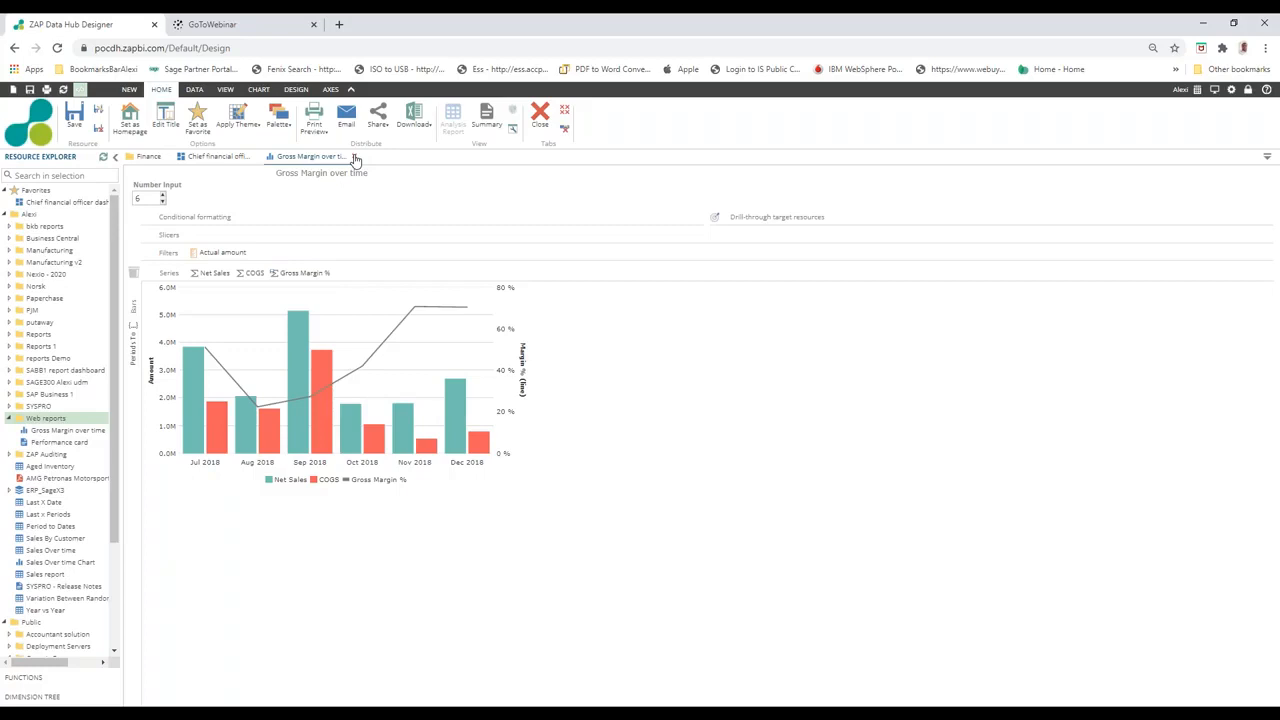
pyautogui.click(352, 157)
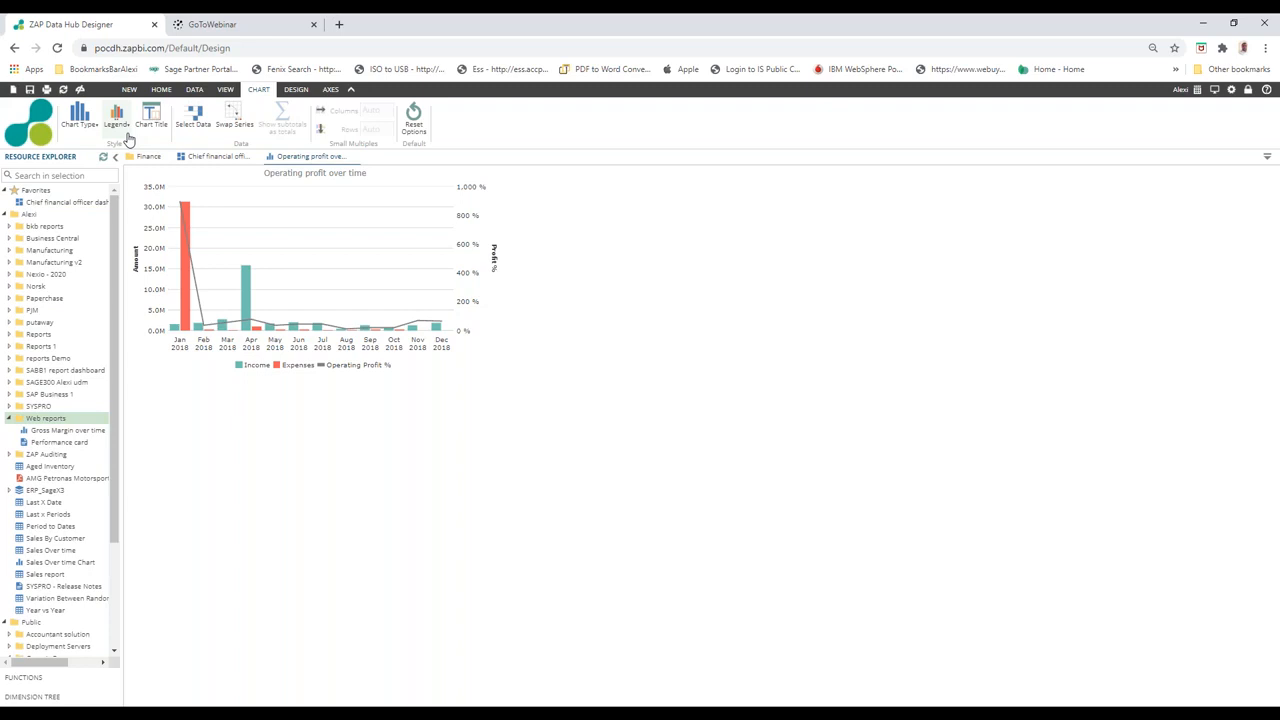
pyautogui.click(161, 90)
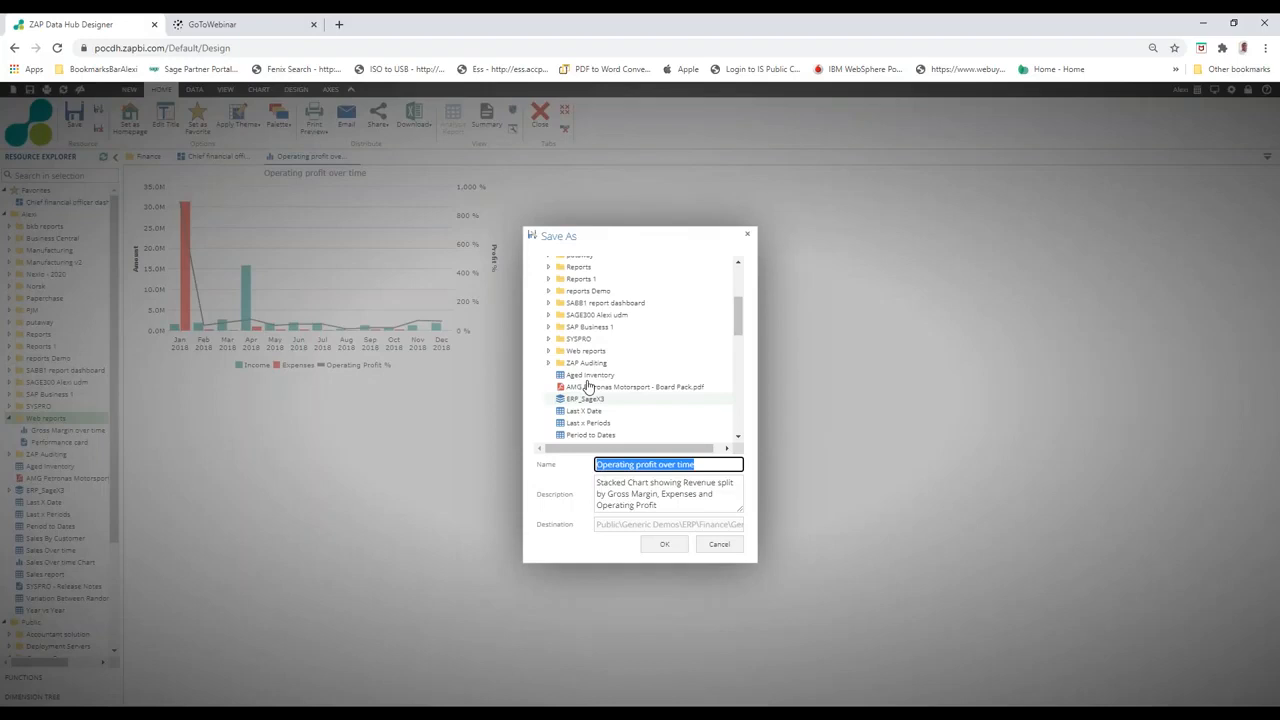
pyautogui.press('Return')
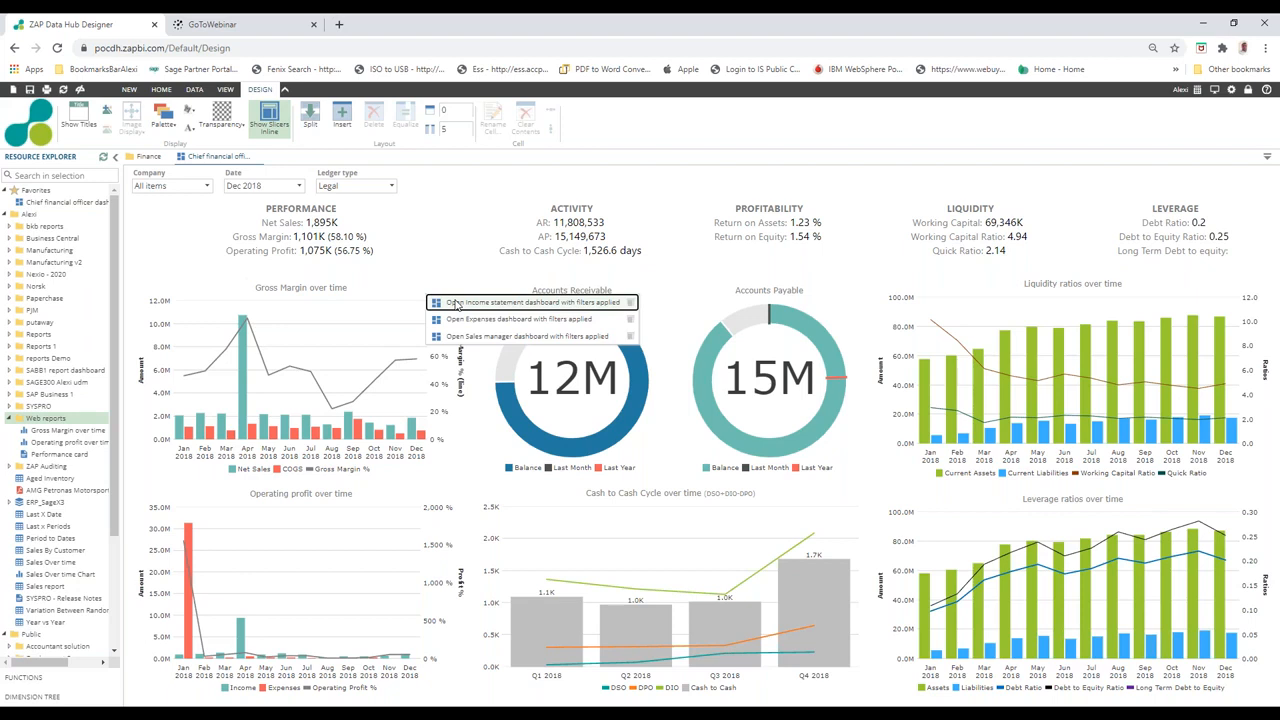
# - Open the Income statement dashboard with filters applied, and the Expenses dashboard from the General Ledger folder
pyautogui.click(456, 303)
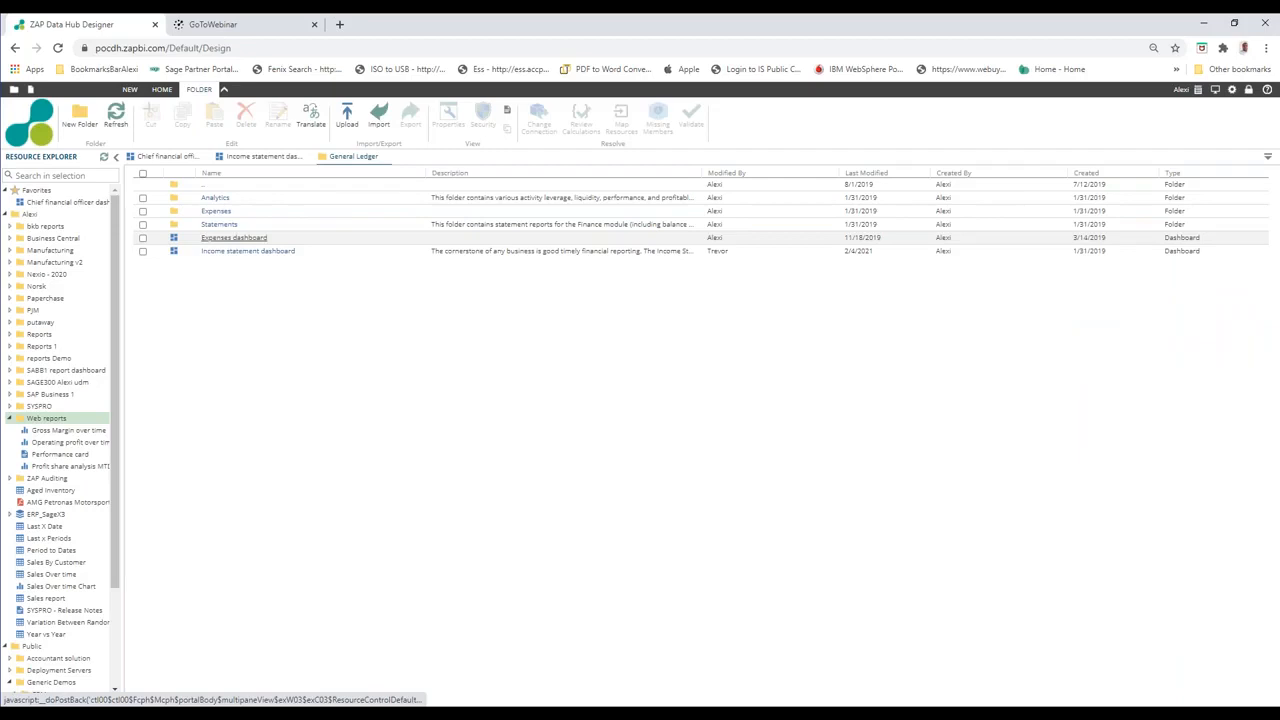
pyautogui.click(234, 238)
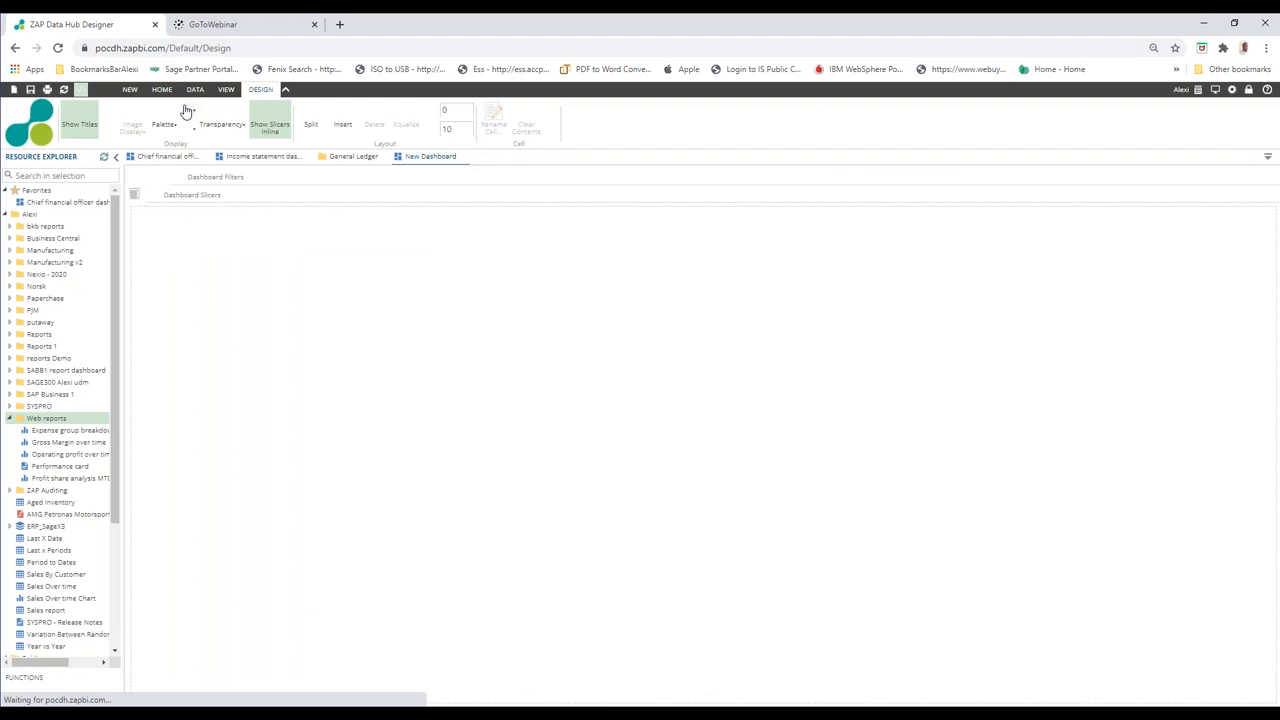
# - Place the Performance card, Gross Margin over time below it, and Operating profit over time below the profit share chart on the new dashboard
pyautogui.moveTo(59, 466); pyautogui.dragTo(160, 236)
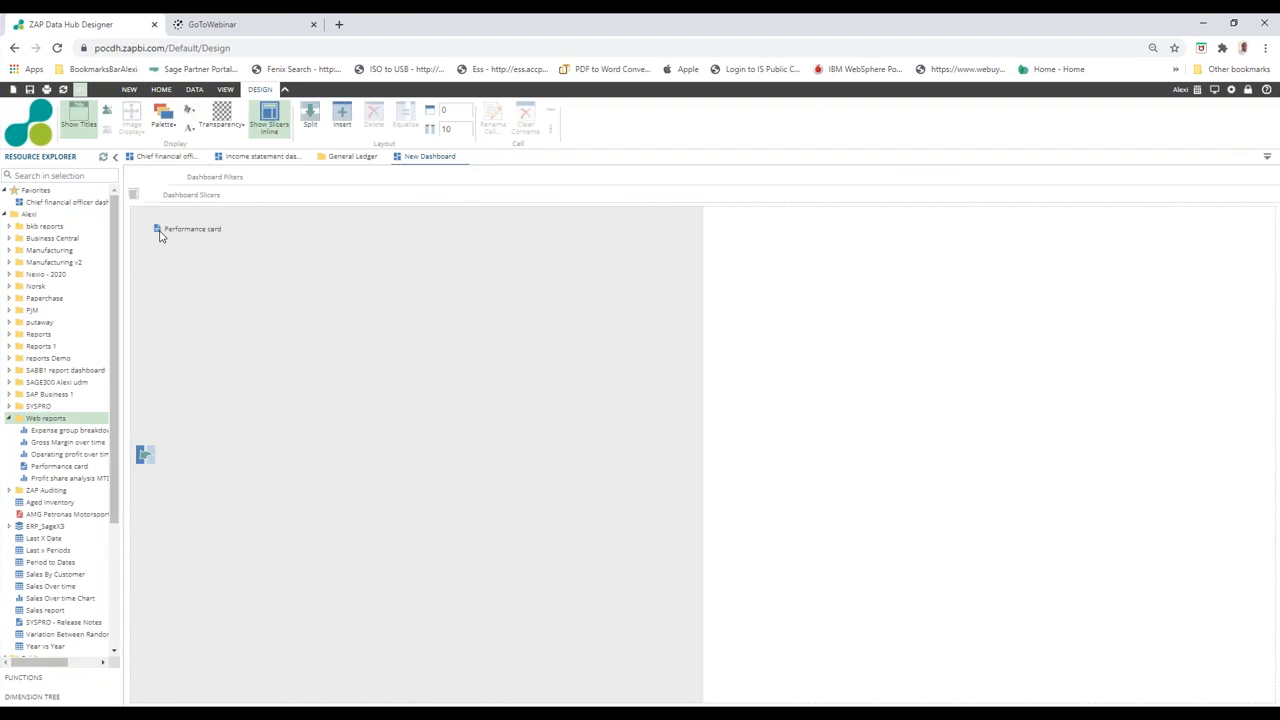
pyautogui.moveTo(160, 236); pyautogui.dragTo(160, 236)
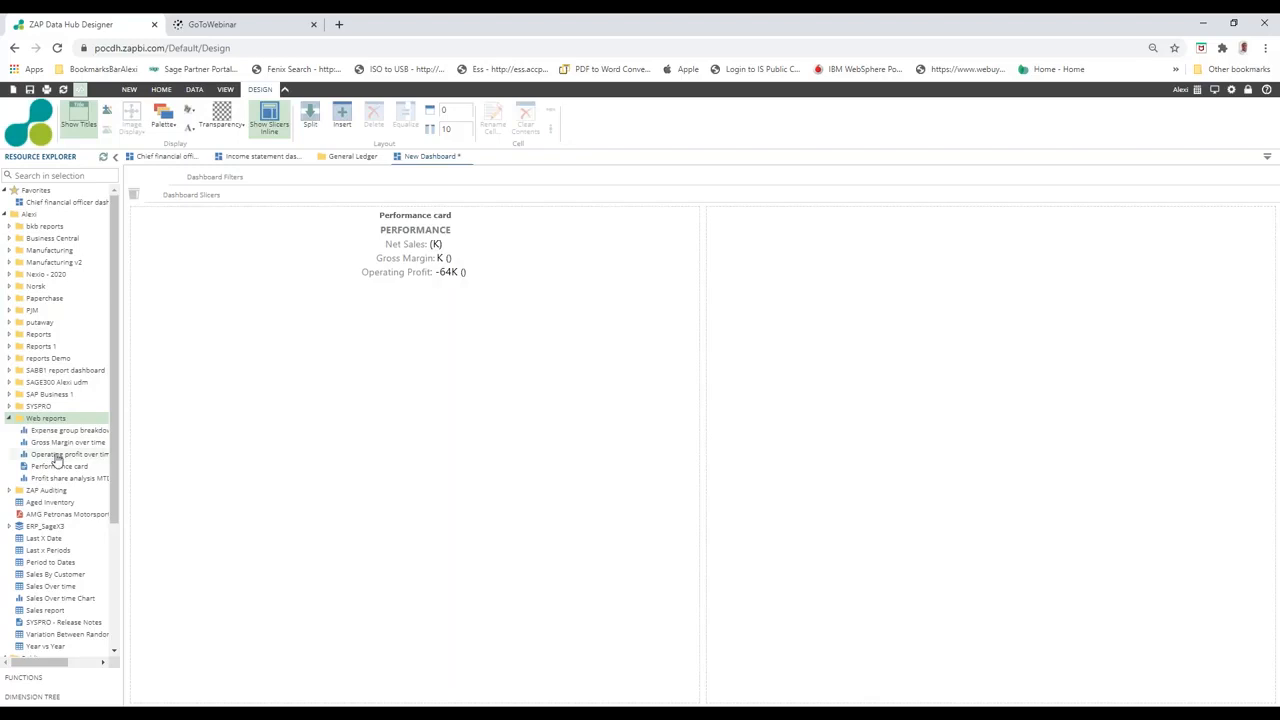
pyautogui.moveTo(62, 442); pyautogui.dragTo(352, 604)
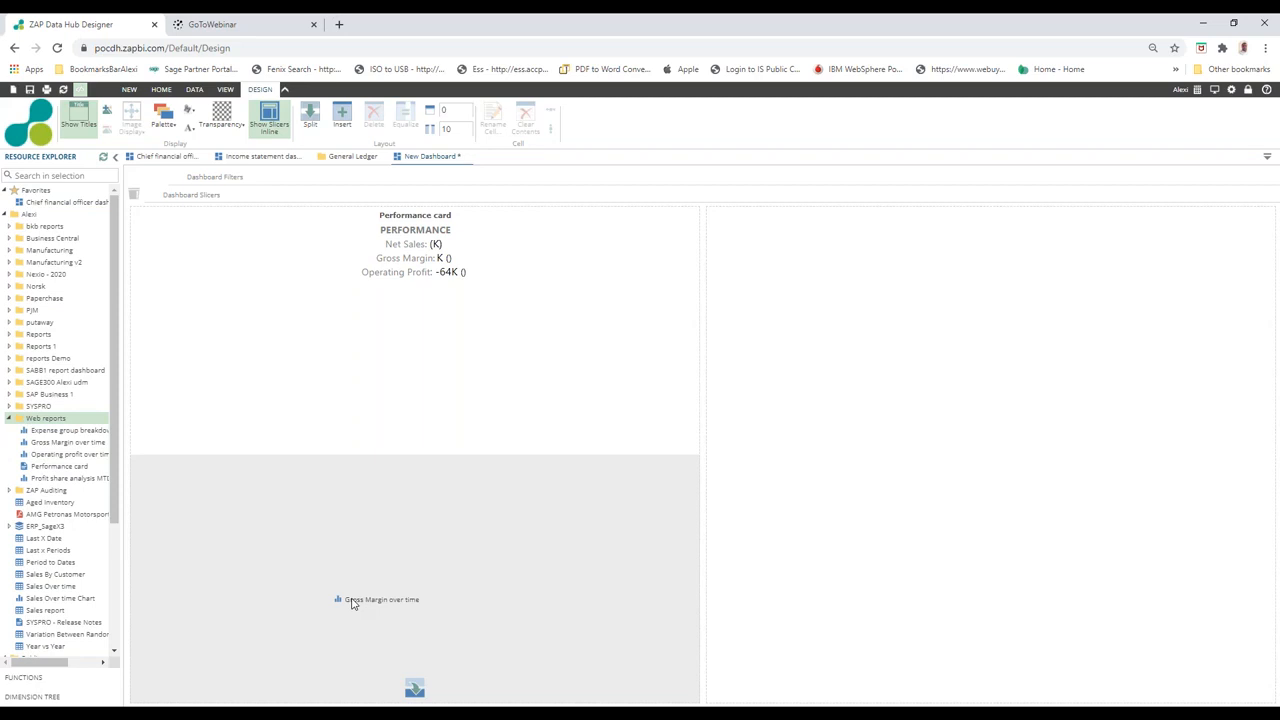
pyautogui.moveTo(352, 604); pyautogui.dragTo(341, 553)
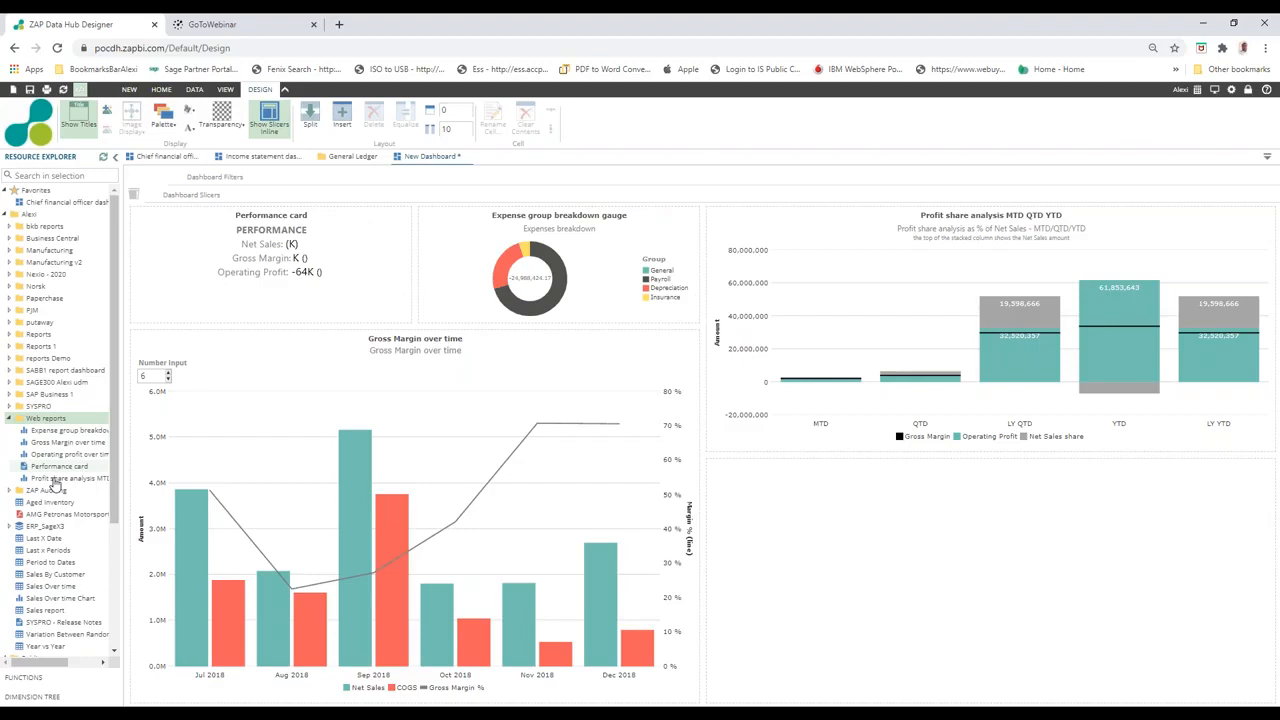
pyautogui.moveTo(62, 455); pyautogui.dragTo(912, 546)
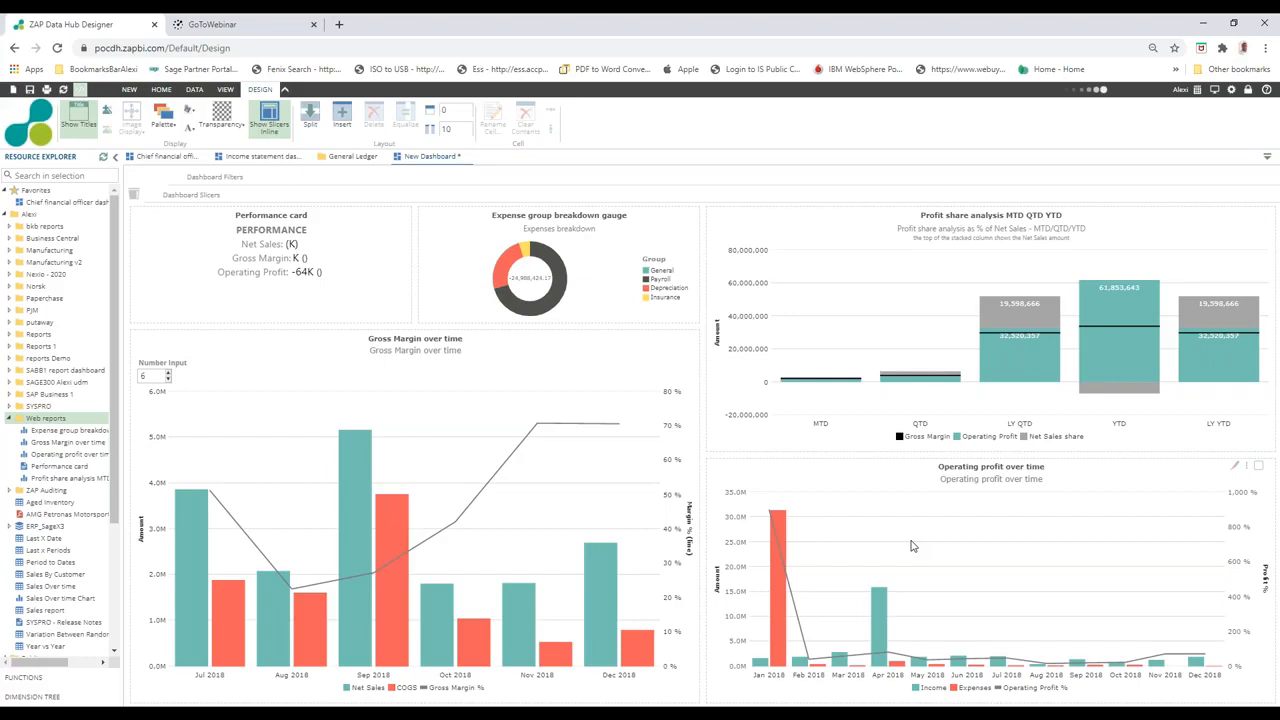
# - Add Company and Fiscal YQMD Month as dashboard slicers, and title the dashboard with the owner's first name followed by "Financial Dashboard"
pyautogui.click(32, 696)
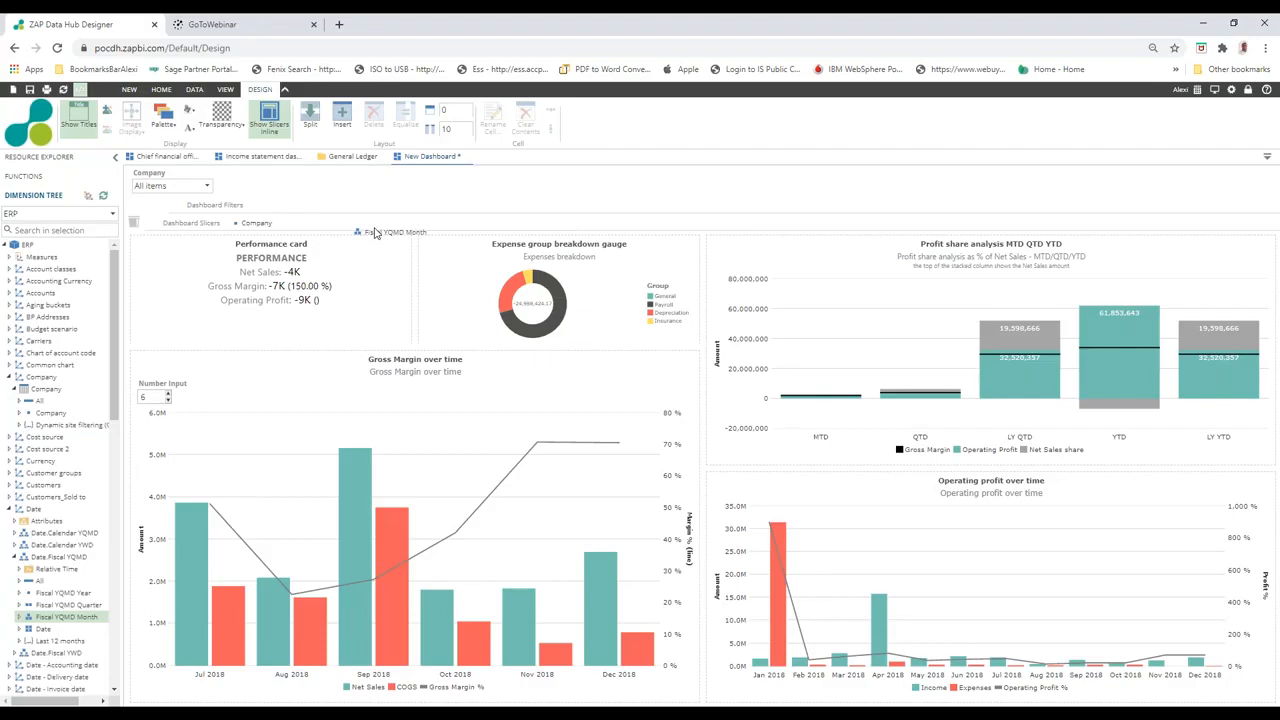
pyautogui.moveTo(375, 233); pyautogui.dragTo(372, 226)
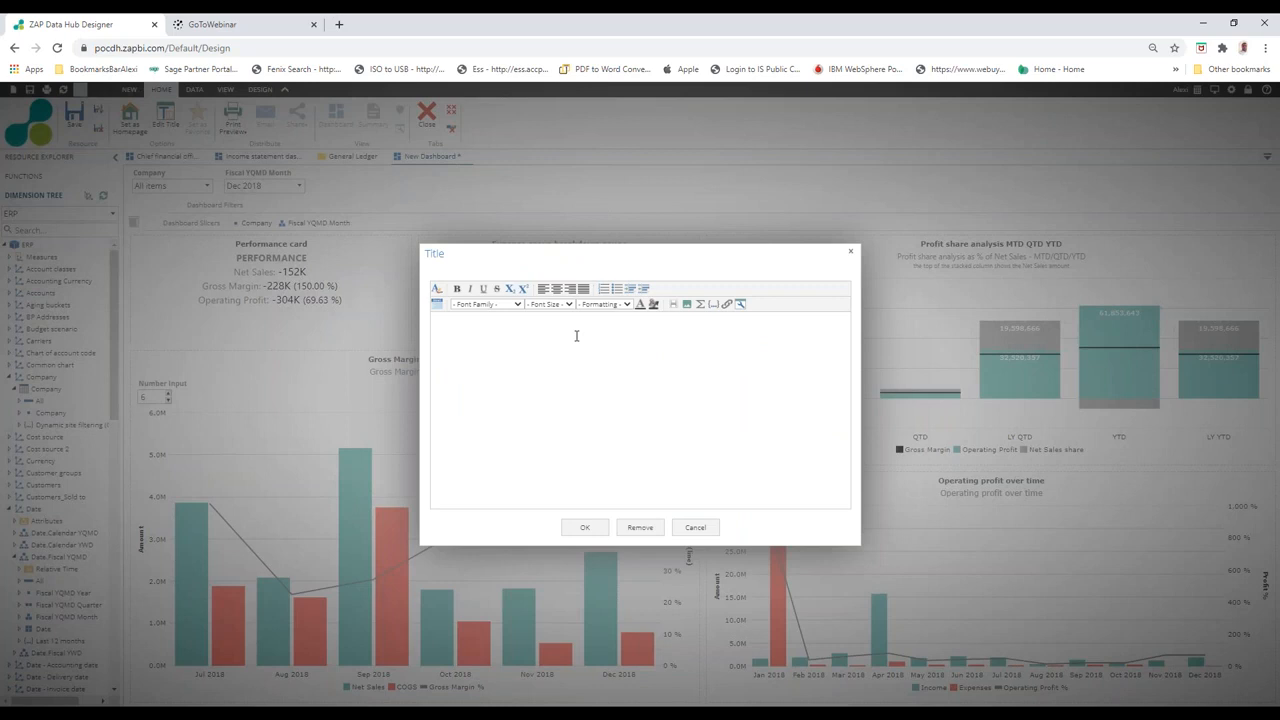
pyautogui.write("Joe's Financial Dashboard")
pyautogui.click(585, 528)
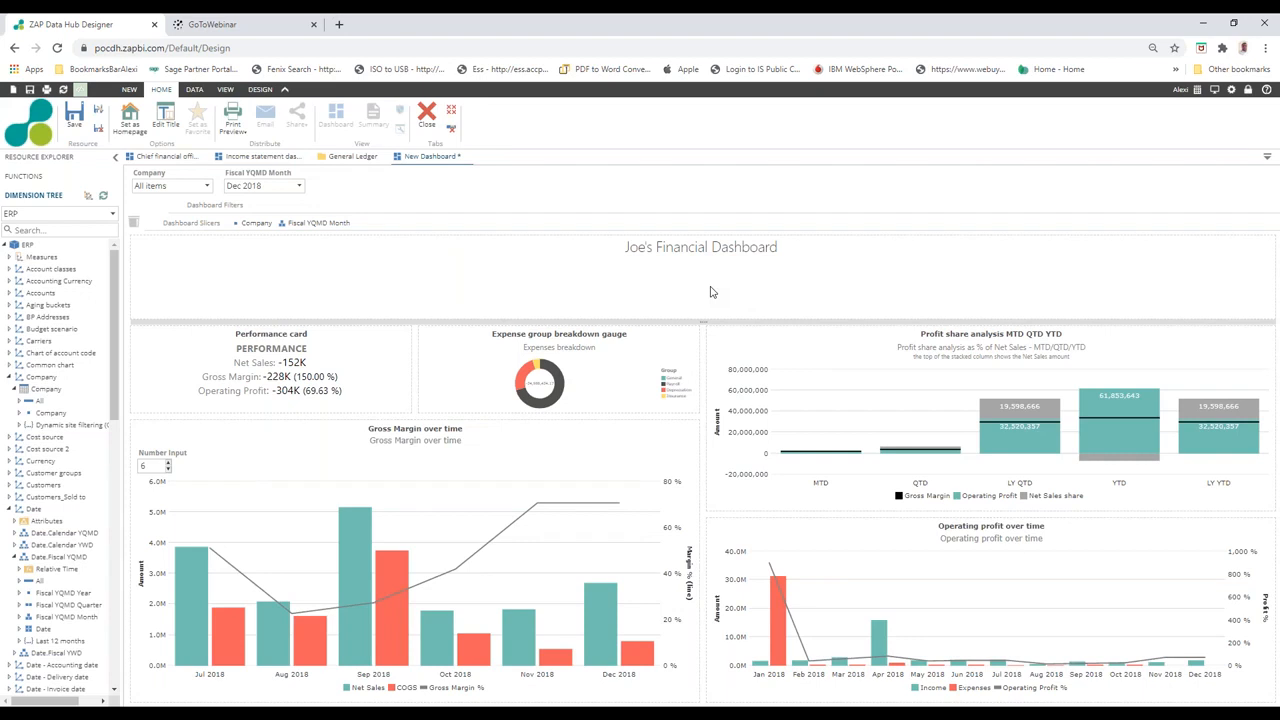
# - Set the Gross Margin chart's number input to 5 and save the dashboard in Web reports under the owner's first name plus "Dashboard"
pyautogui.click(168, 424)
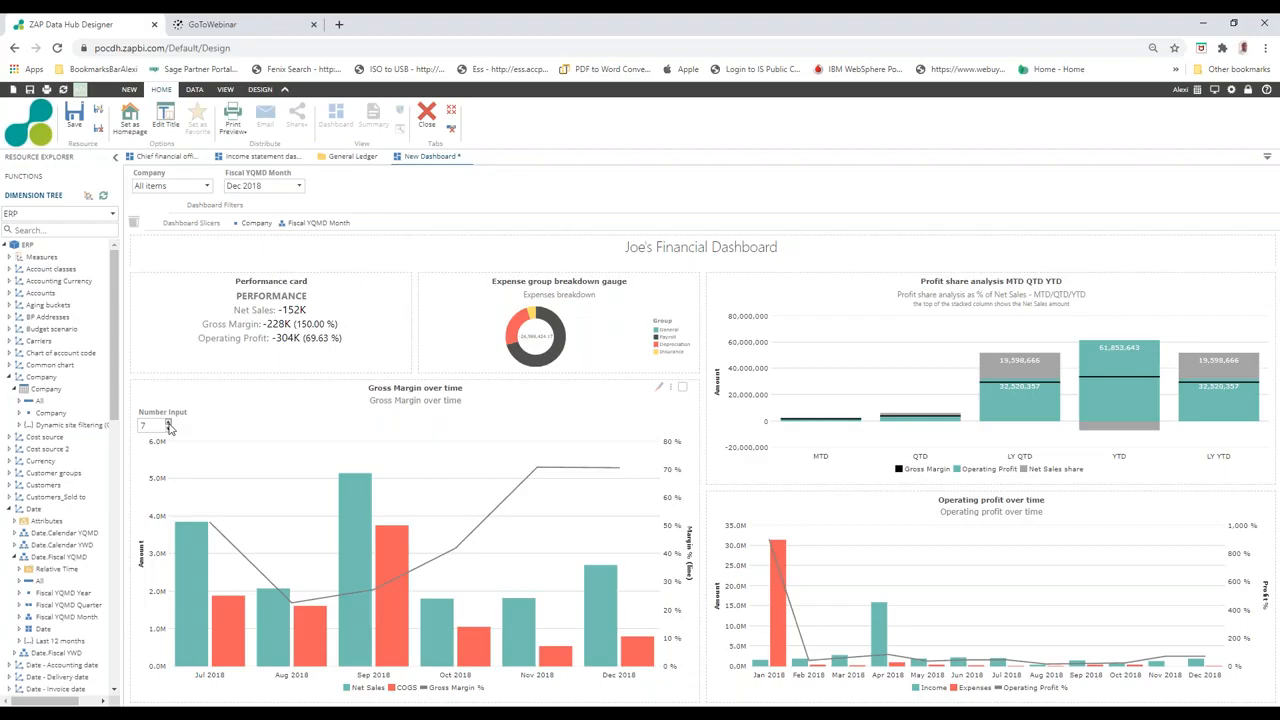
pyautogui.doubleClick(168, 428)
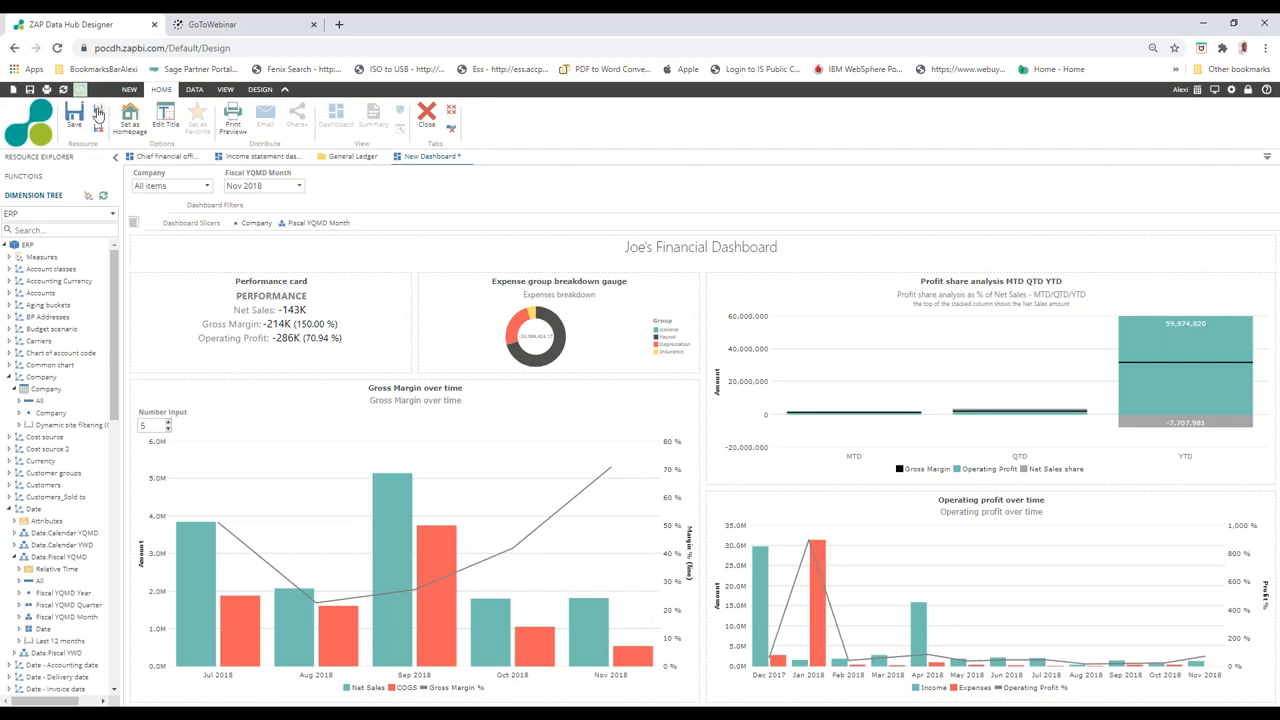
pyautogui.click(98, 113)
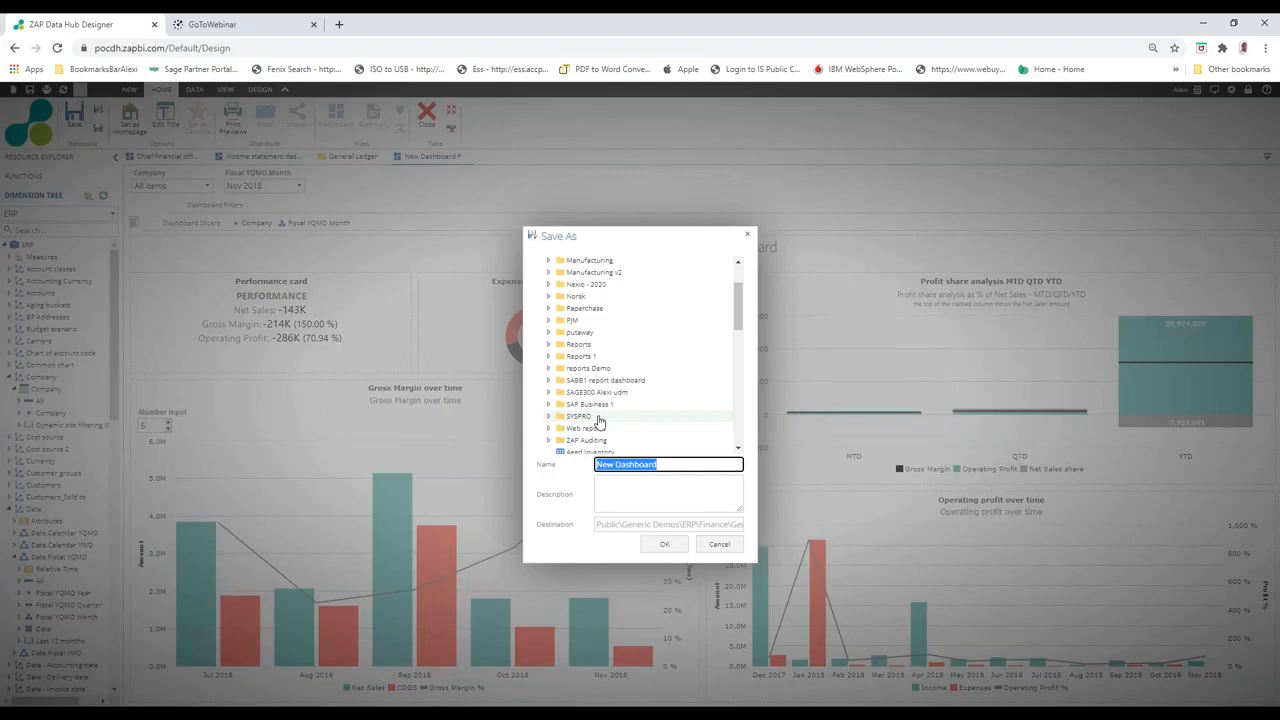
pyautogui.click(651, 545)
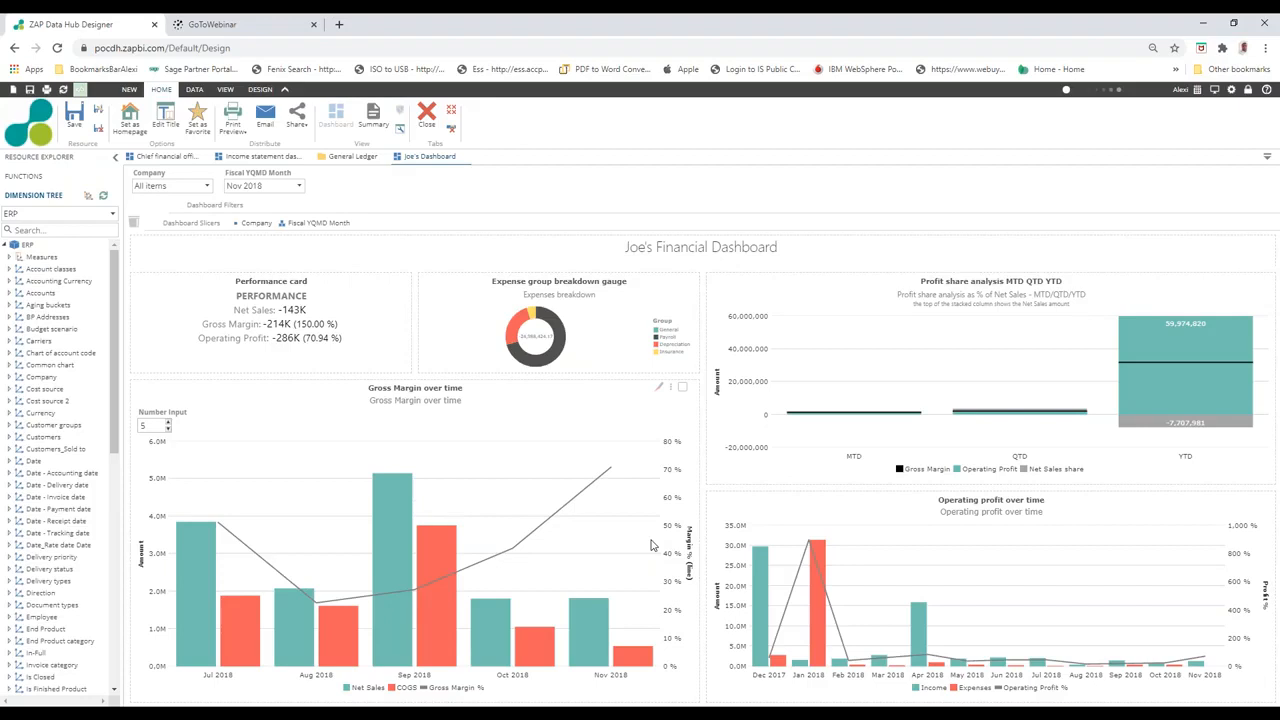
# - Set up filter interactions between Gross Margin over time and Operating profit over time, and between Operating profit over time and Profit share analysis
pyautogui.moveTo(651, 545); pyautogui.dragTo(413, 540)
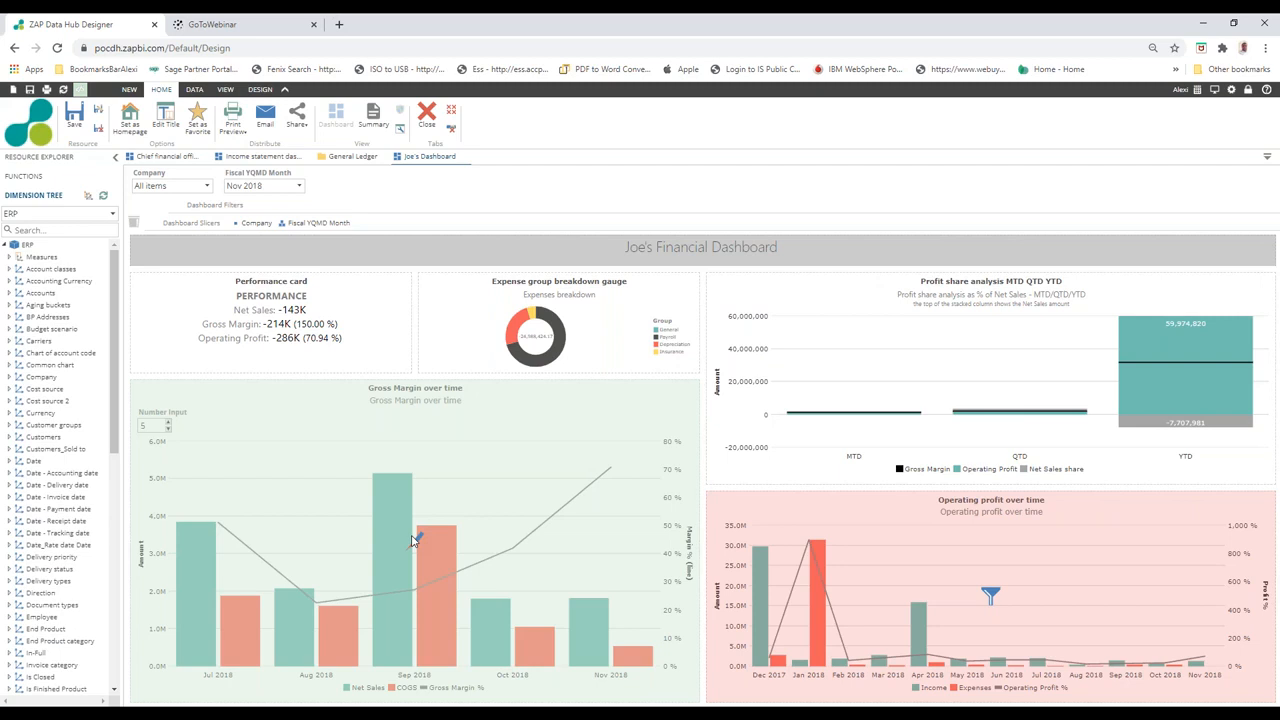
pyautogui.moveTo(413, 540); pyautogui.dragTo(657, 403)
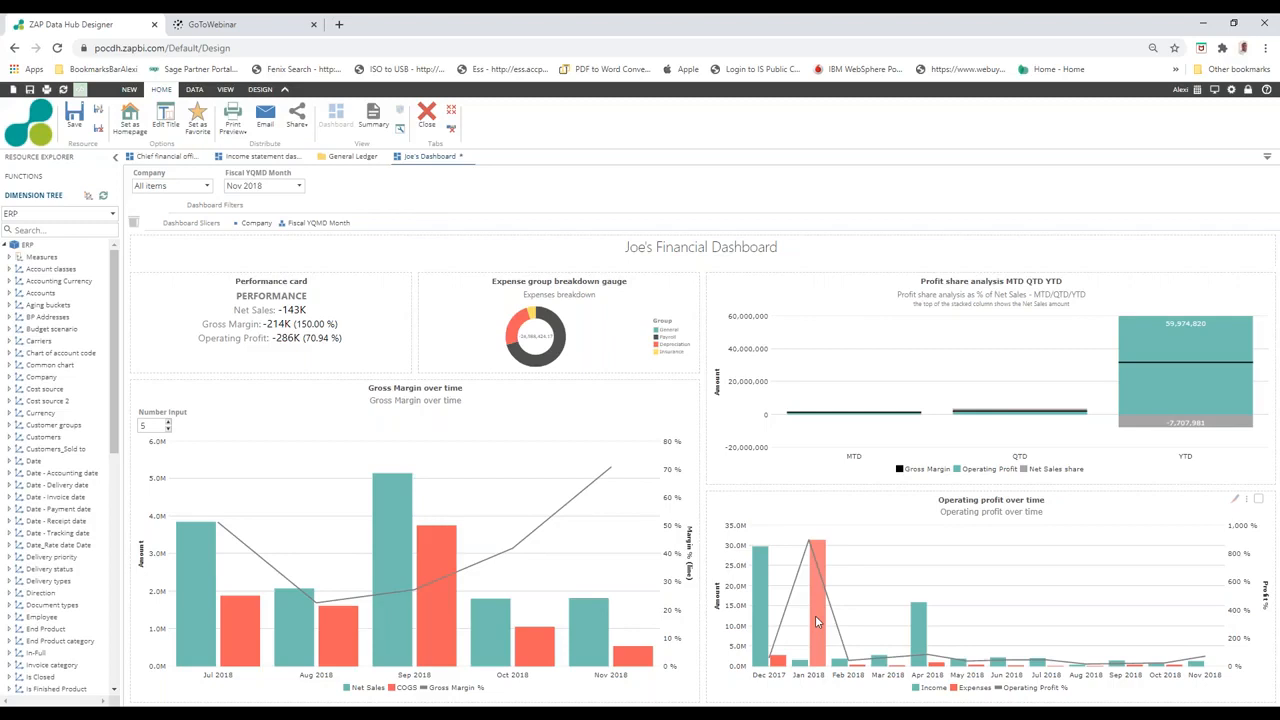
pyautogui.moveTo(815, 615); pyautogui.dragTo(968, 383)
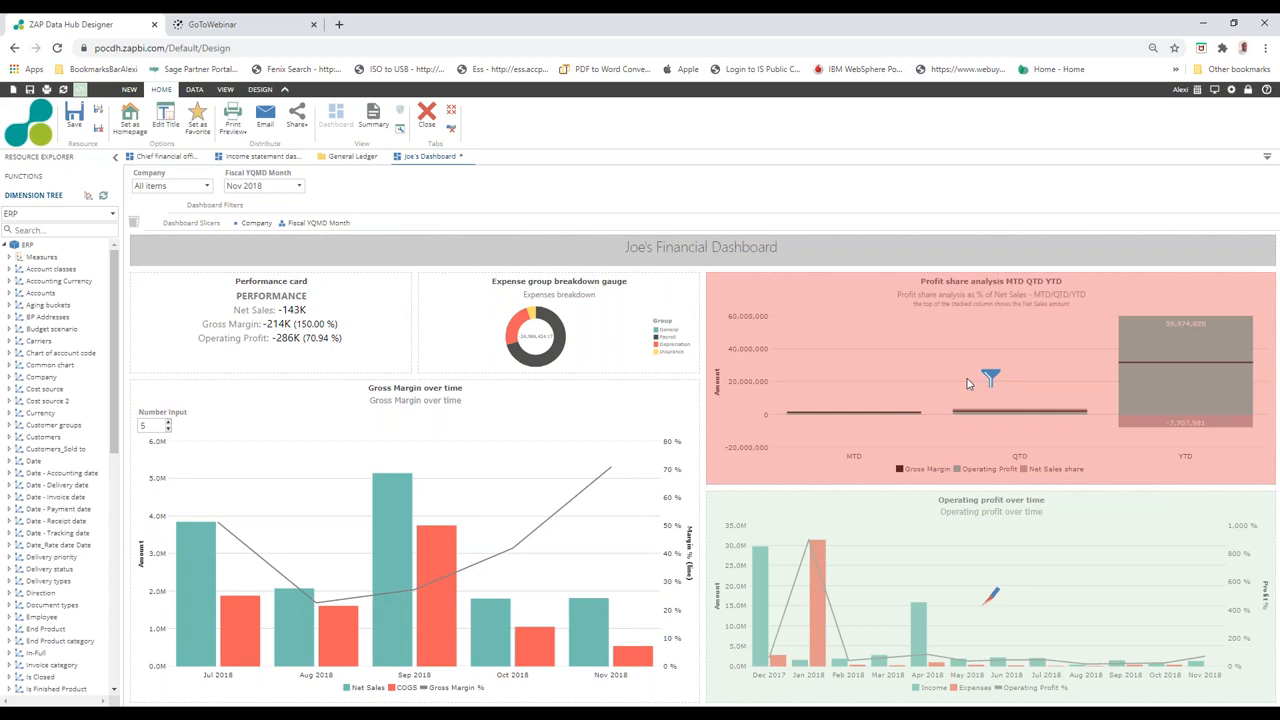
pyautogui.click(969, 384)
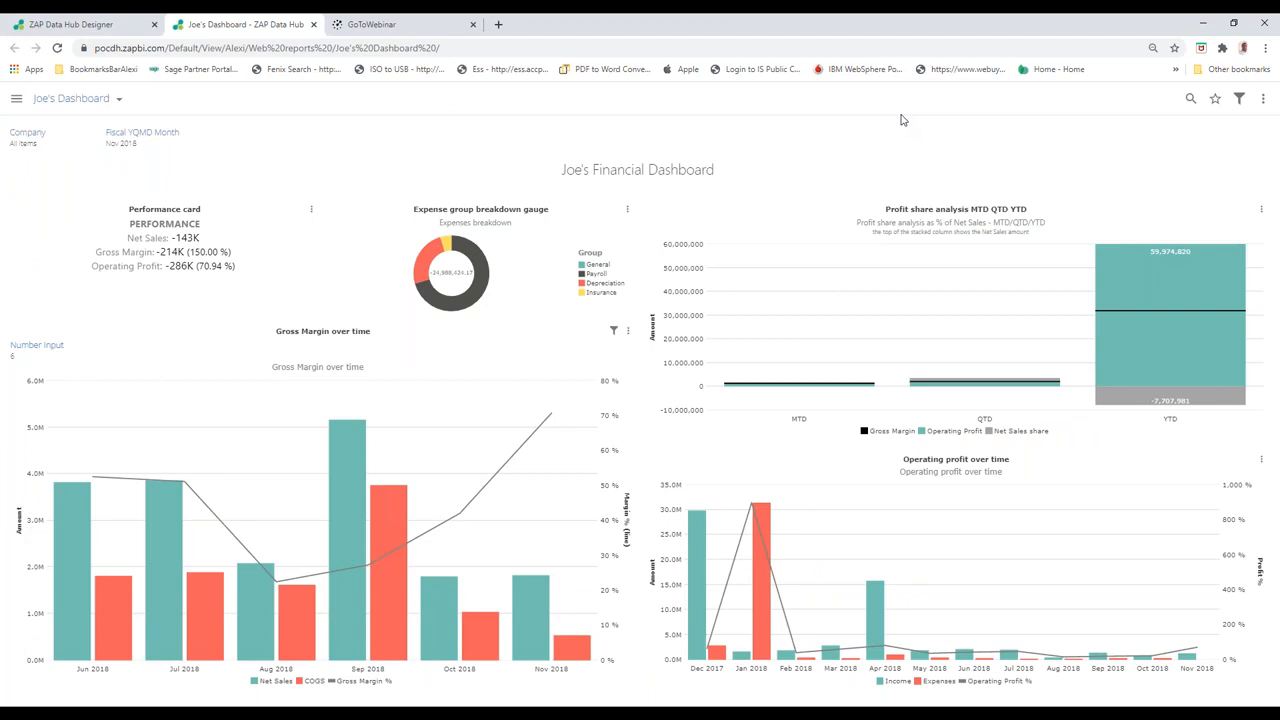
# - Set the number input of the Gross Margin over time chart to 12 periods in the dashboard view
pyautogui.click(36, 345)
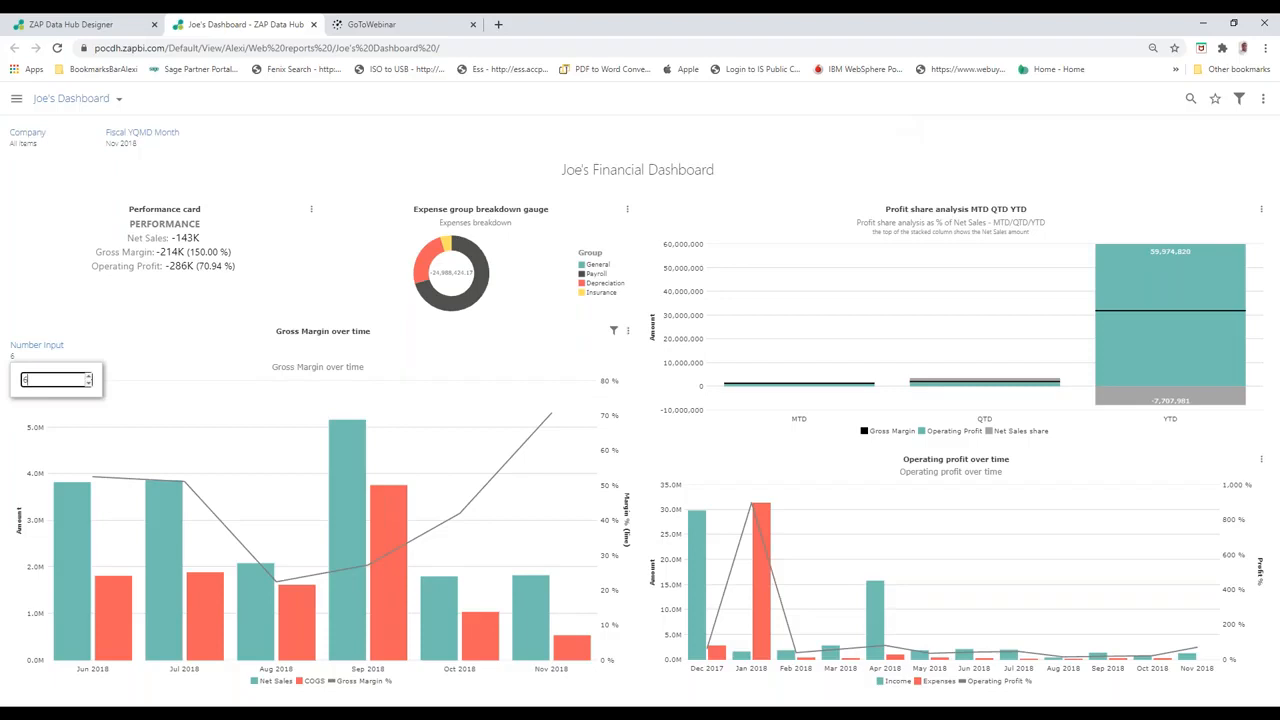
pyautogui.write('12')
pyautogui.press('Return')
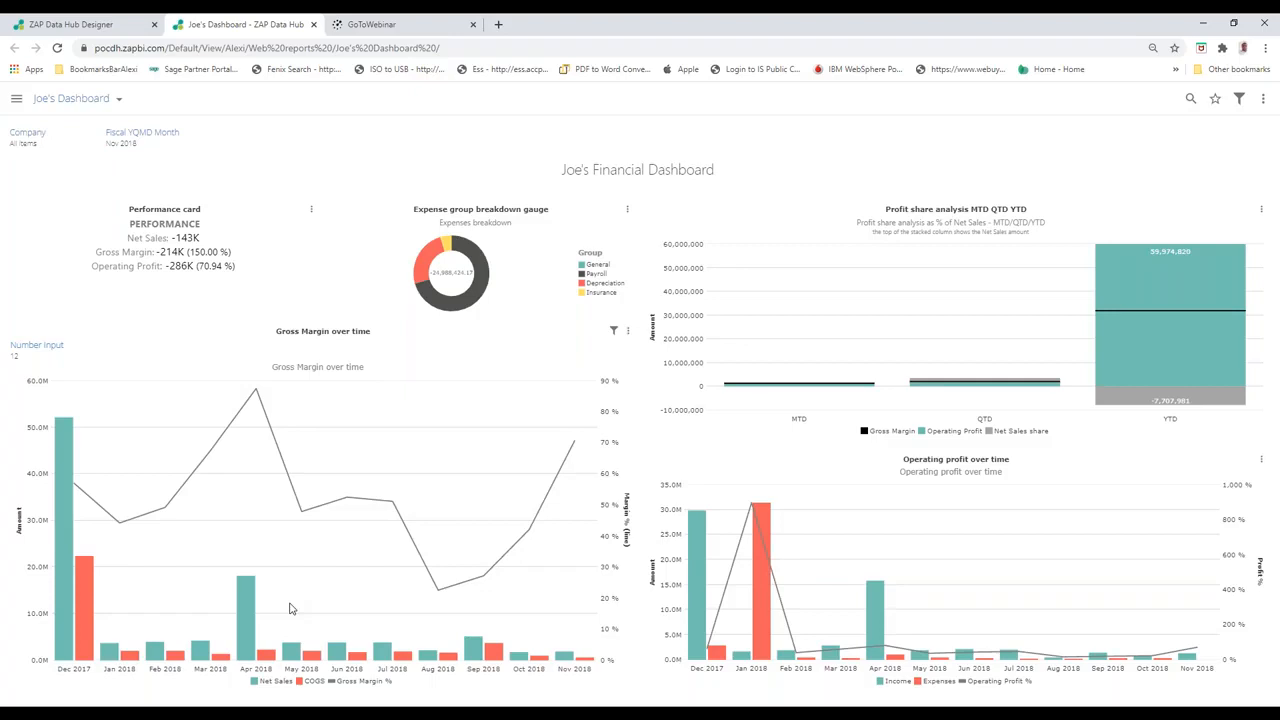
# - Drill down into the April 2018 net sales by day in the Gross Margin over time chart and drill back up
pyautogui.click(246, 607)
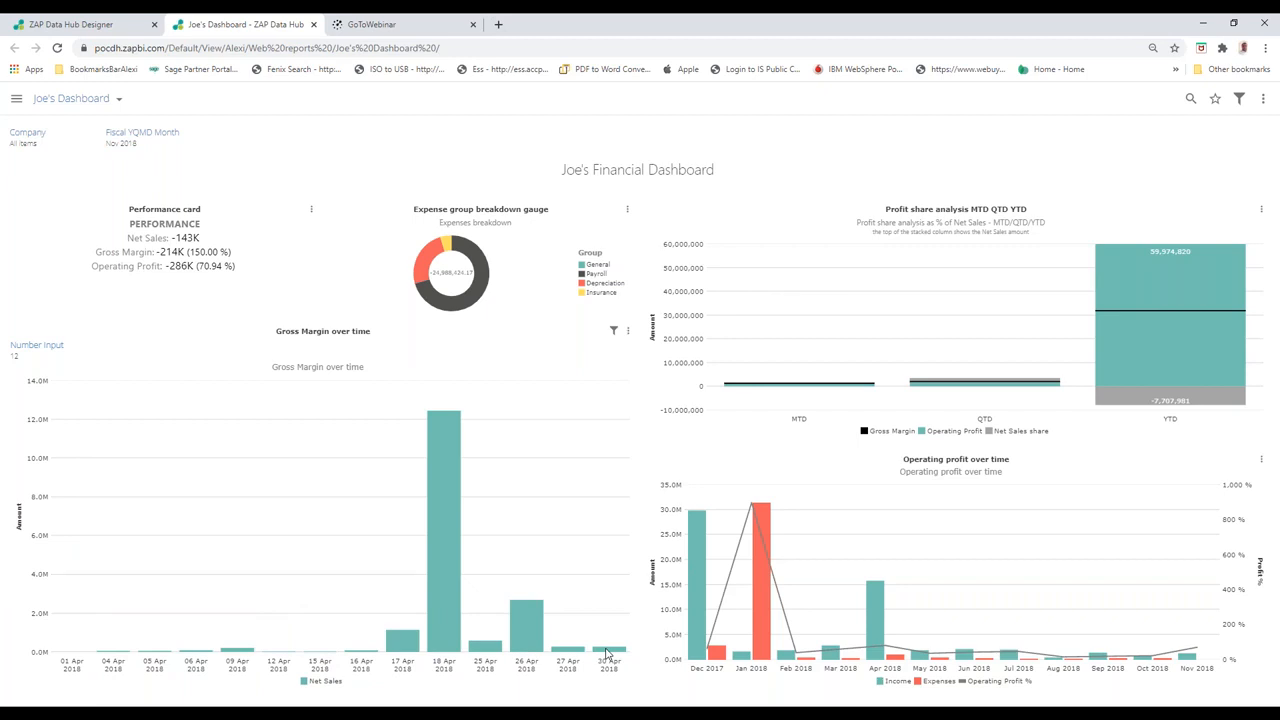
pyautogui.rightClick(448, 551)
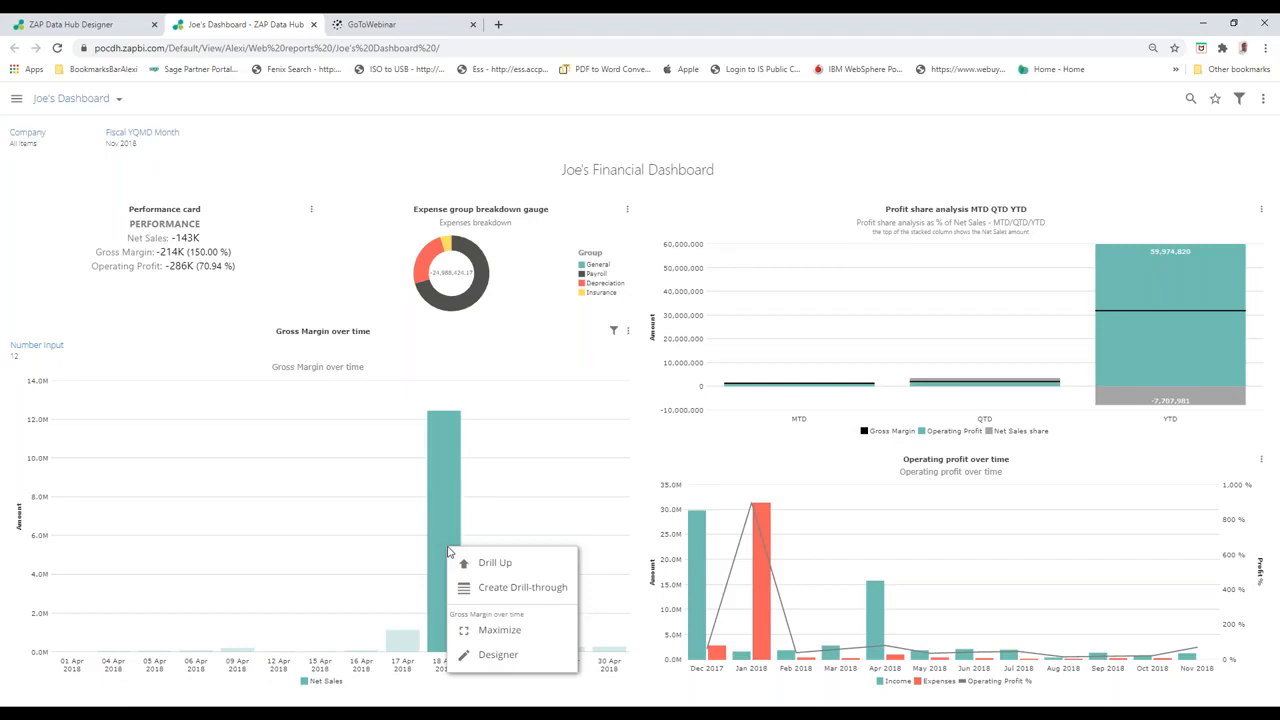
pyautogui.click(492, 562)
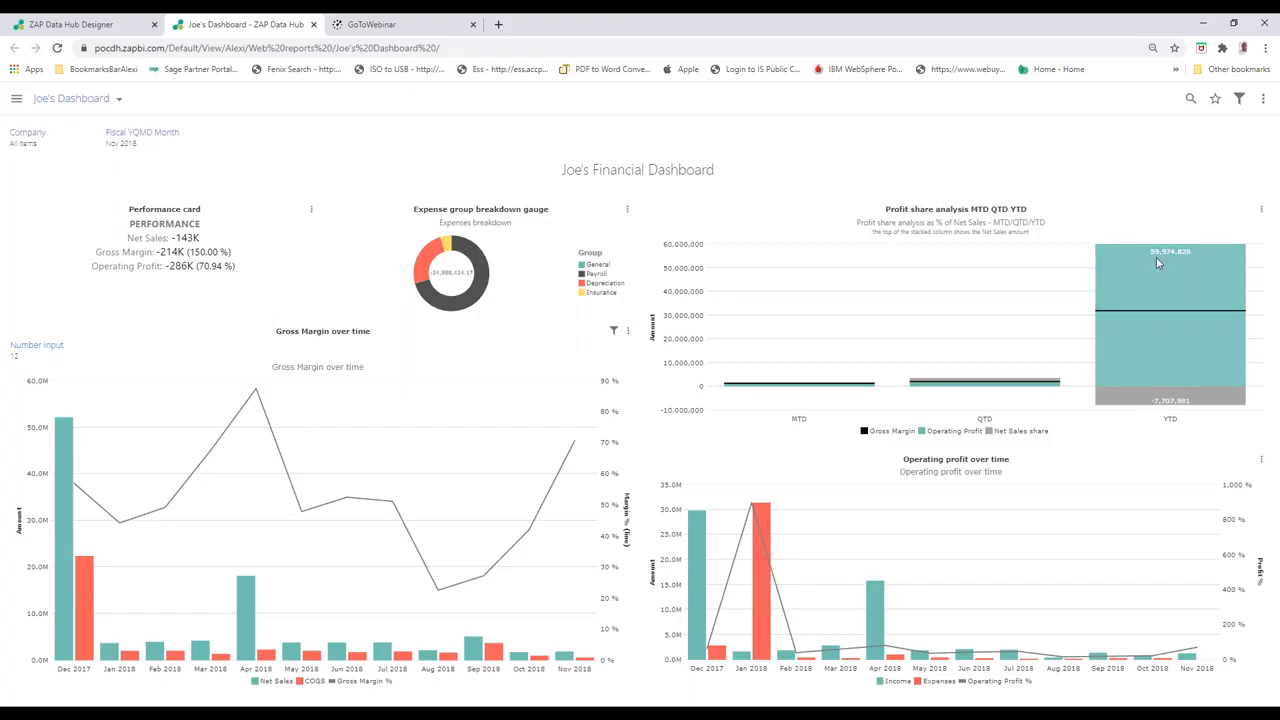
# - Highlight Operating Profit for YTD in the Profit share analysis chart, check its filter indicator and close the help page
pyautogui.click(1182, 284)
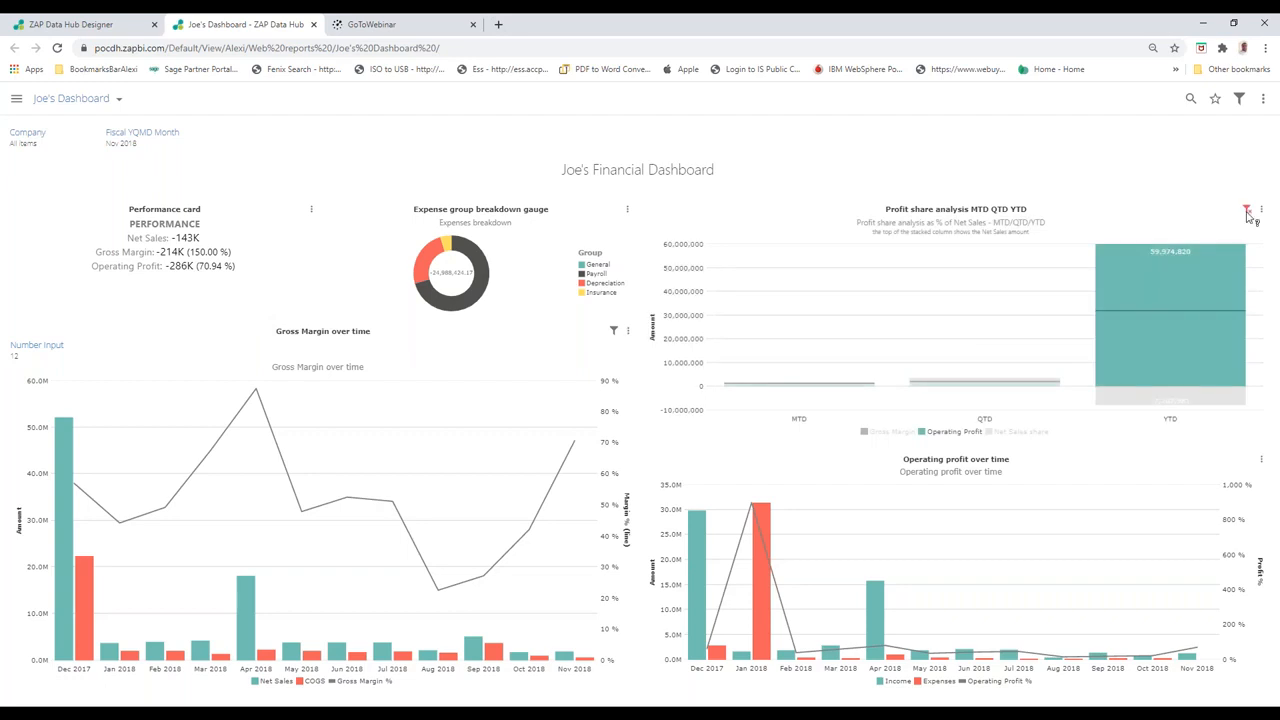
pyautogui.click(1247, 212)
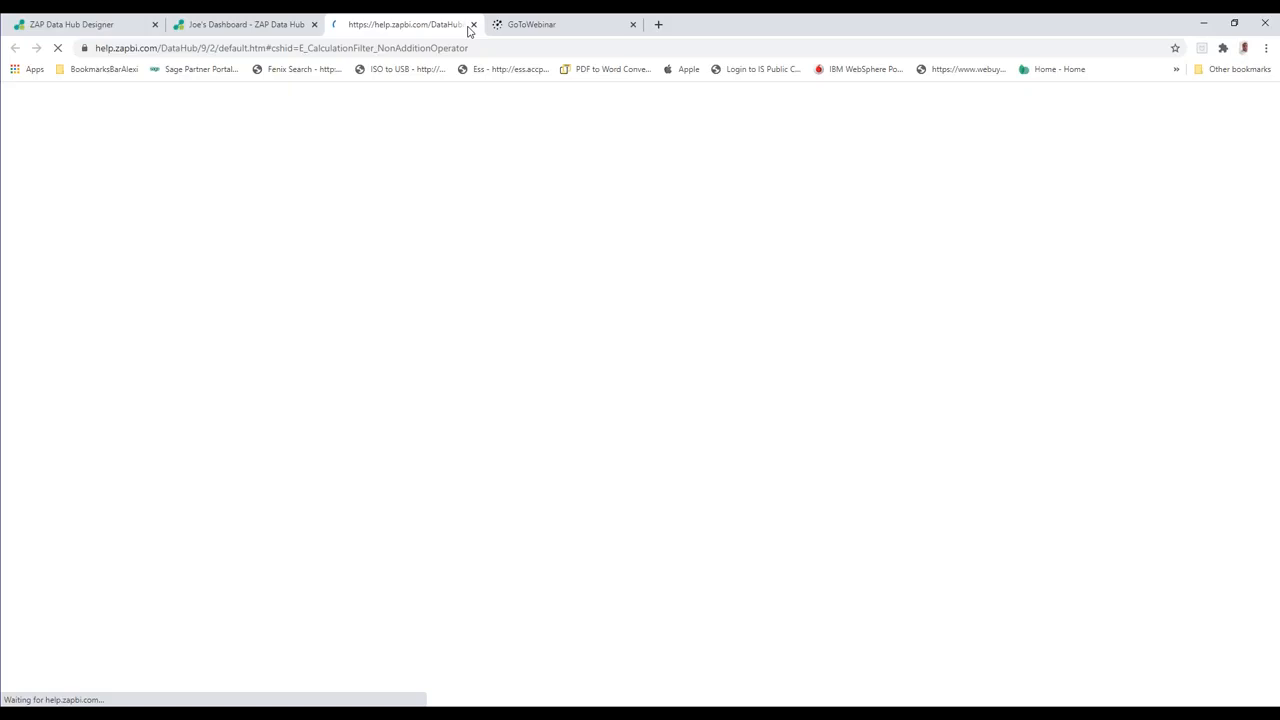
pyautogui.click(473, 25)
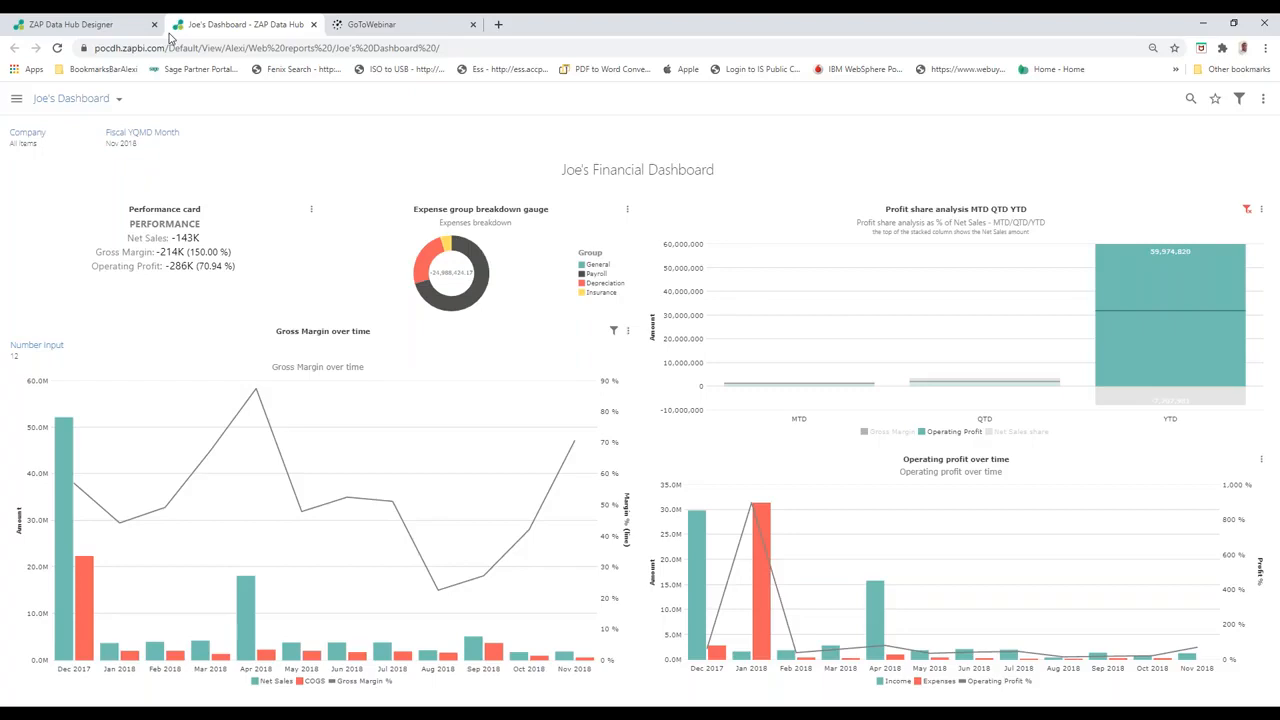
# - Return to the designer and add the AR circular gauge from Web reports to the dashboard, beside the Profit share analysis chart
pyautogui.click(110, 24)
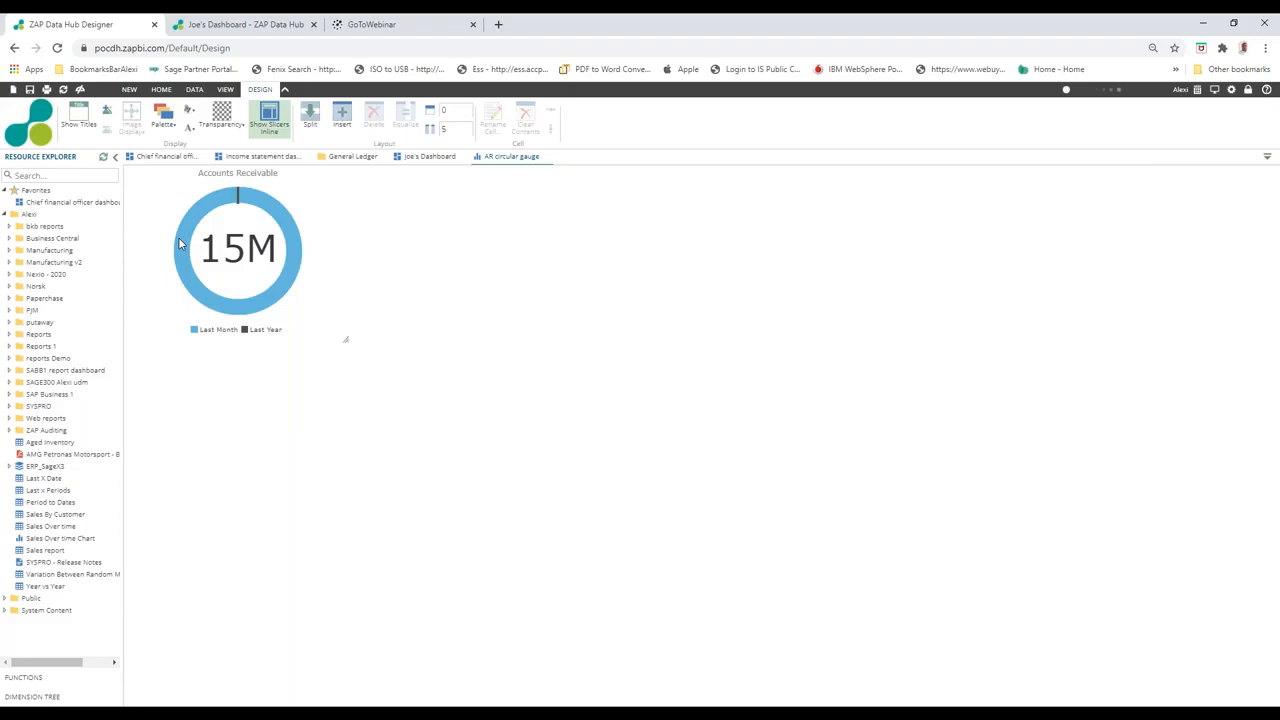
pyautogui.click(181, 244)
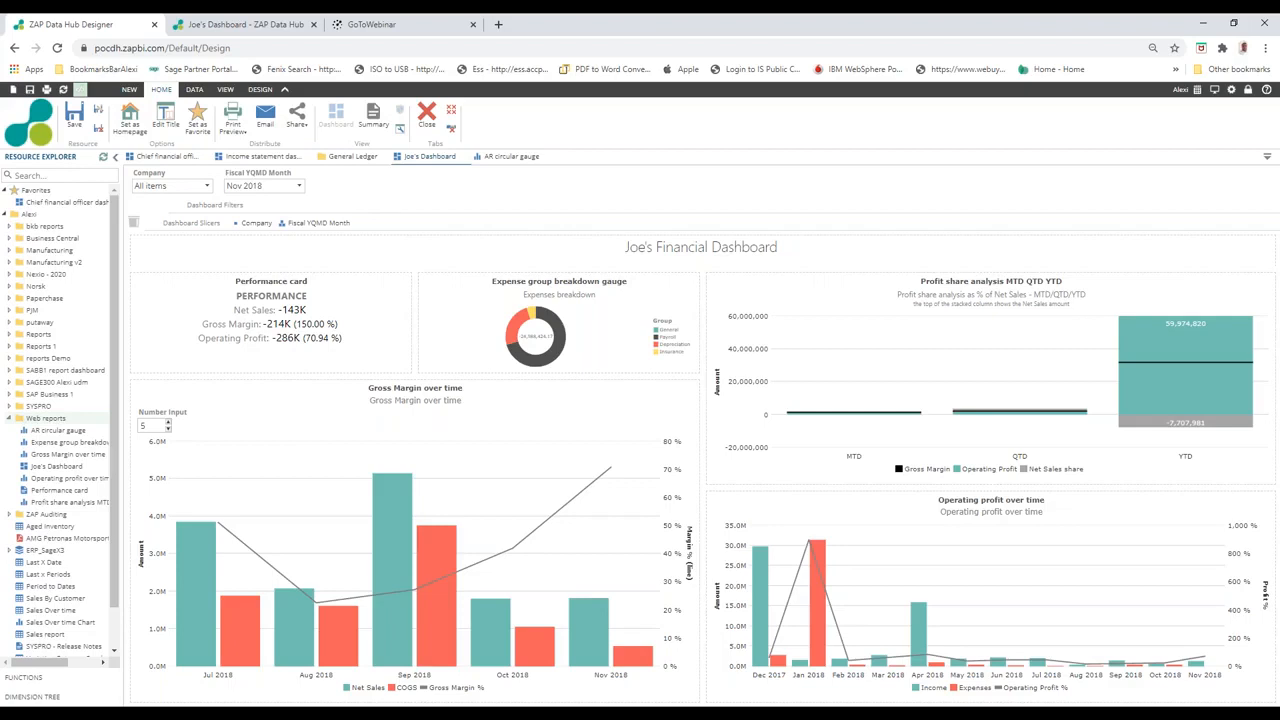
pyautogui.moveTo(58, 430); pyautogui.dragTo(760, 383)
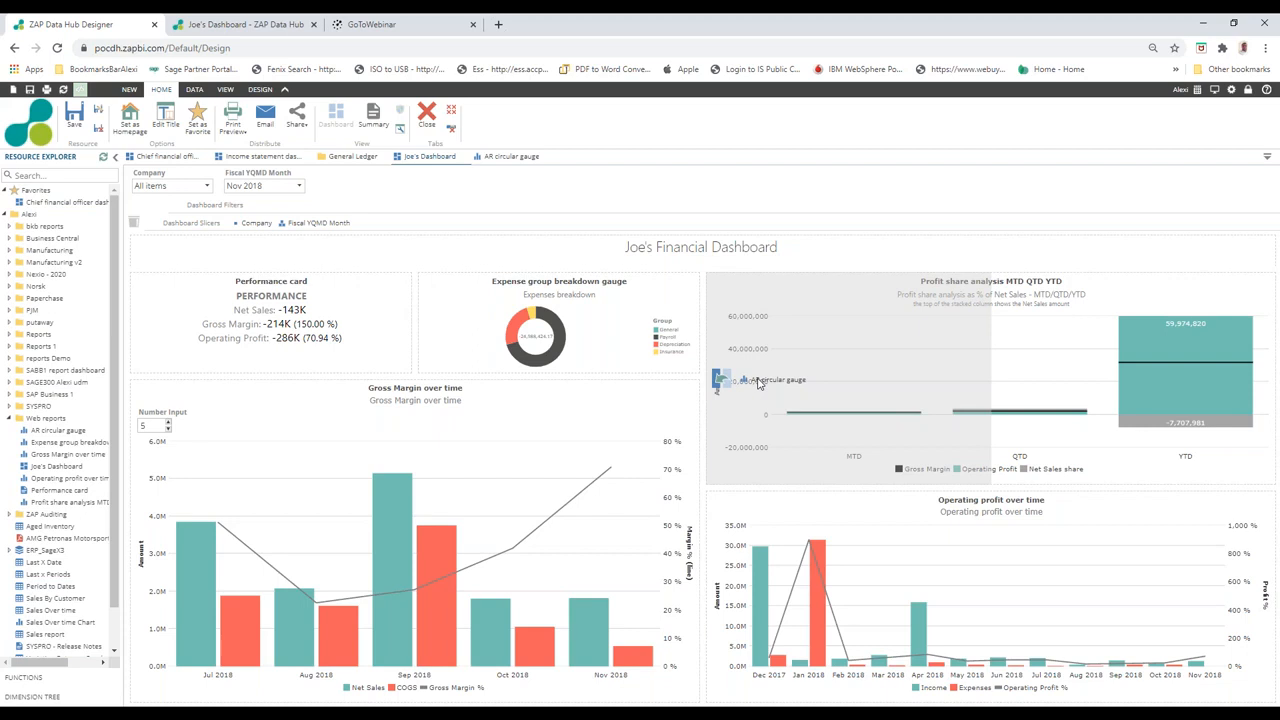
pyautogui.moveTo(759, 383); pyautogui.dragTo(760, 384)
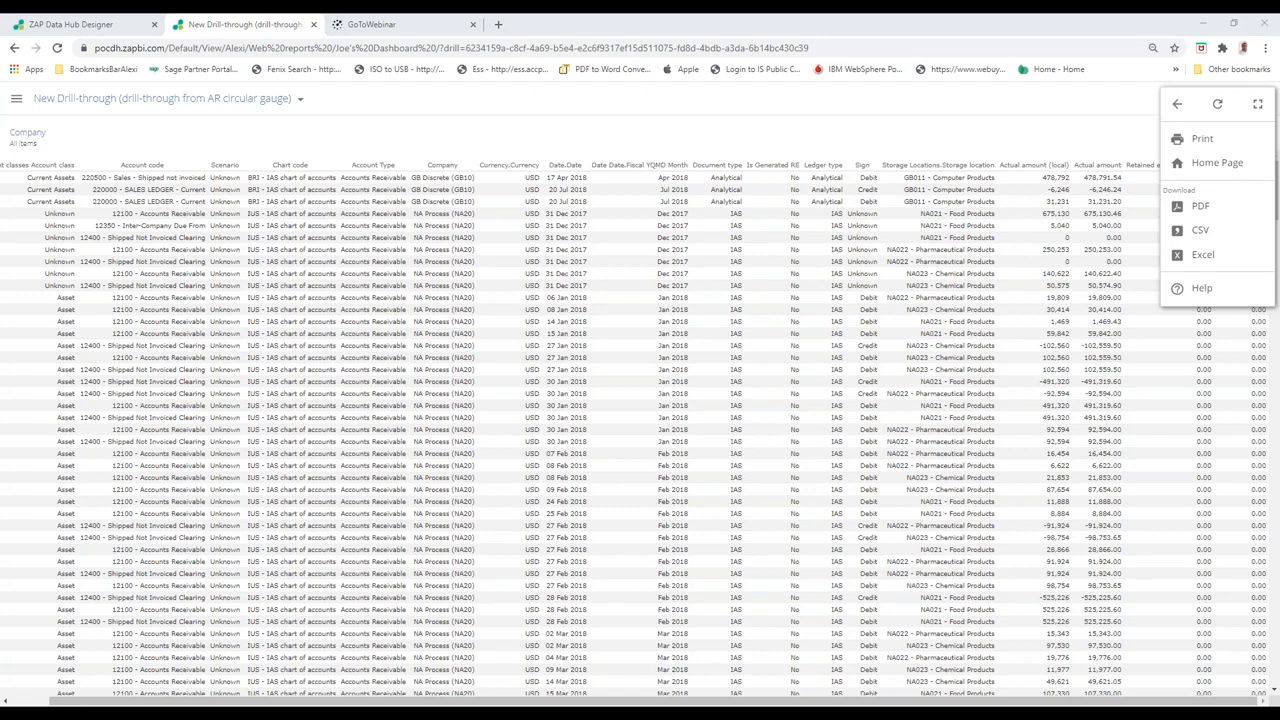
# - Leave the AR gauge drill-through and open the SAP Business One model from the SAP Business 1 folder in the designer
pyautogui.hotkey('alt', 'Left')
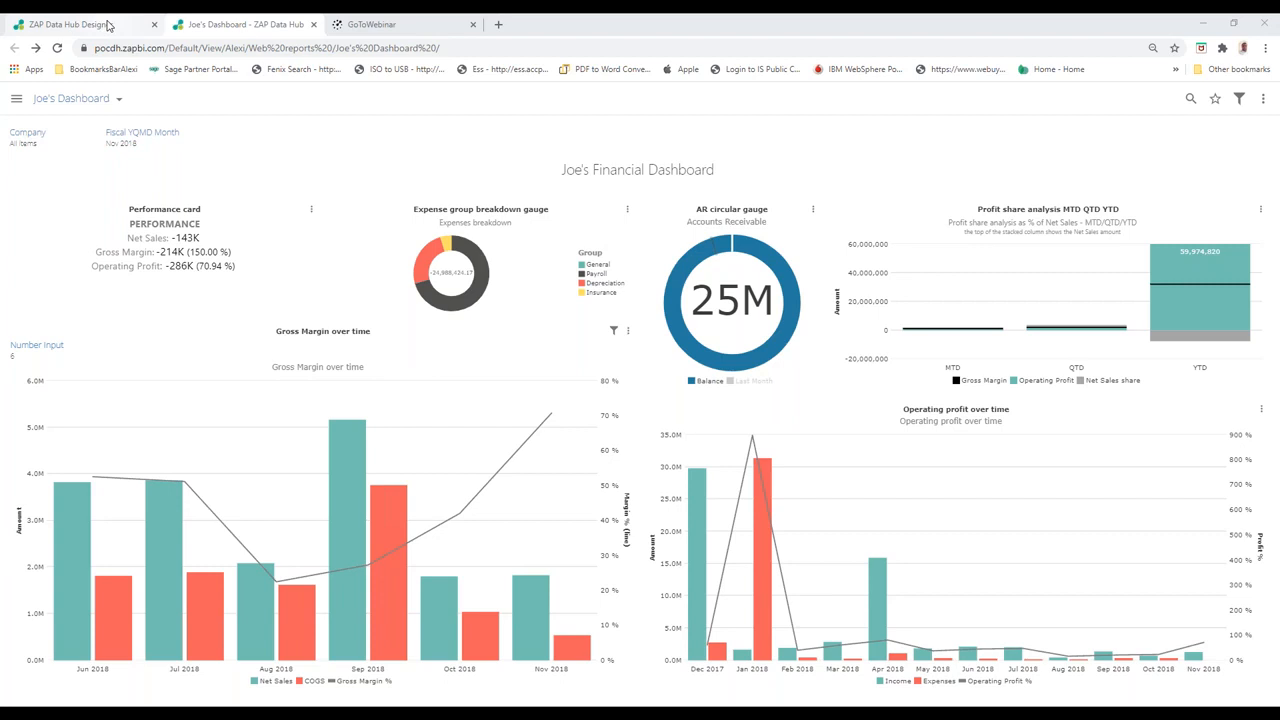
pyautogui.click(70, 24)
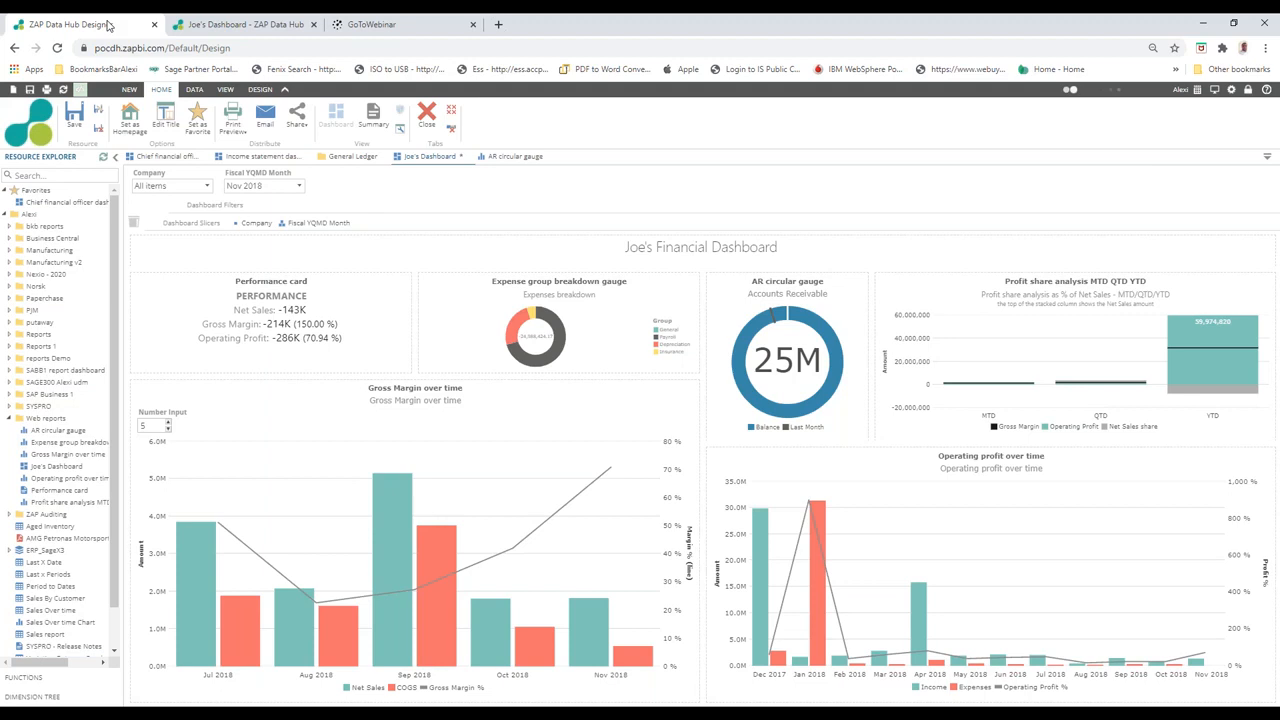
pyautogui.click(50, 395)
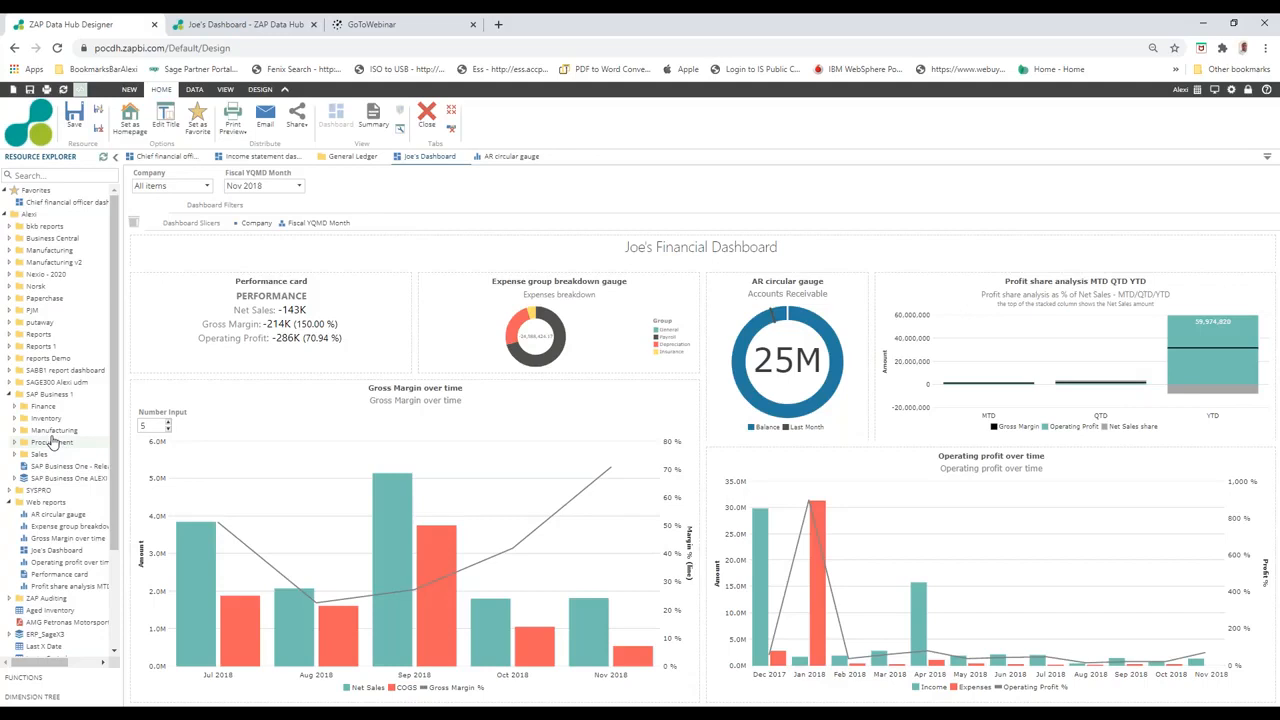
pyautogui.doubleClick(69, 478)
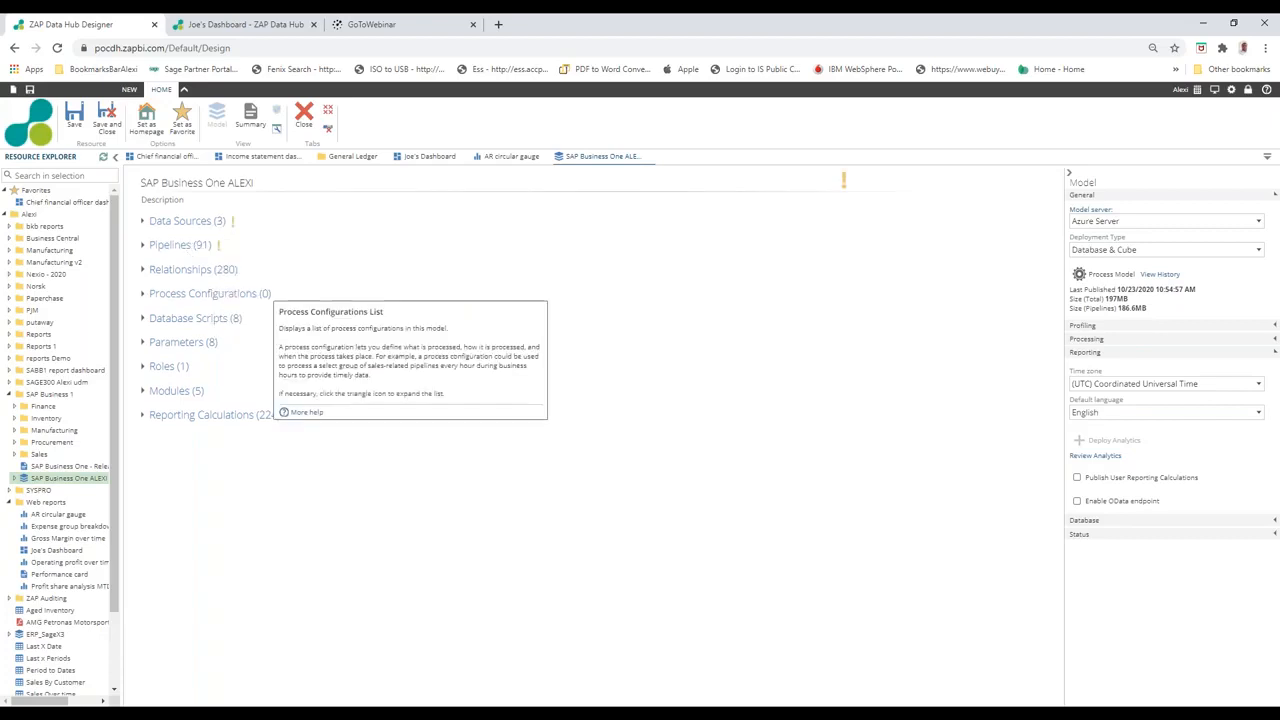
# - Expand the model's Pipelines list and examine the pipelines with their paths, data sources, table names and modules
pyautogui.click(143, 246)
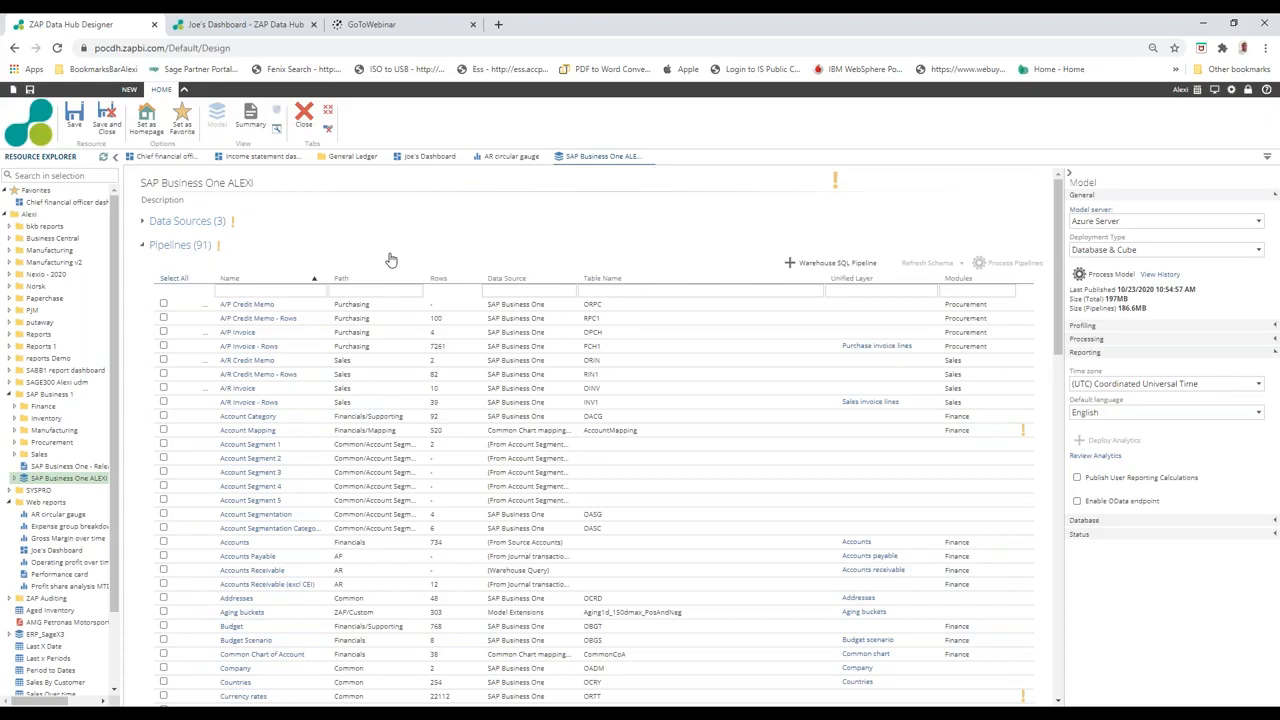
pyautogui.scroll(-1, 391, 260)
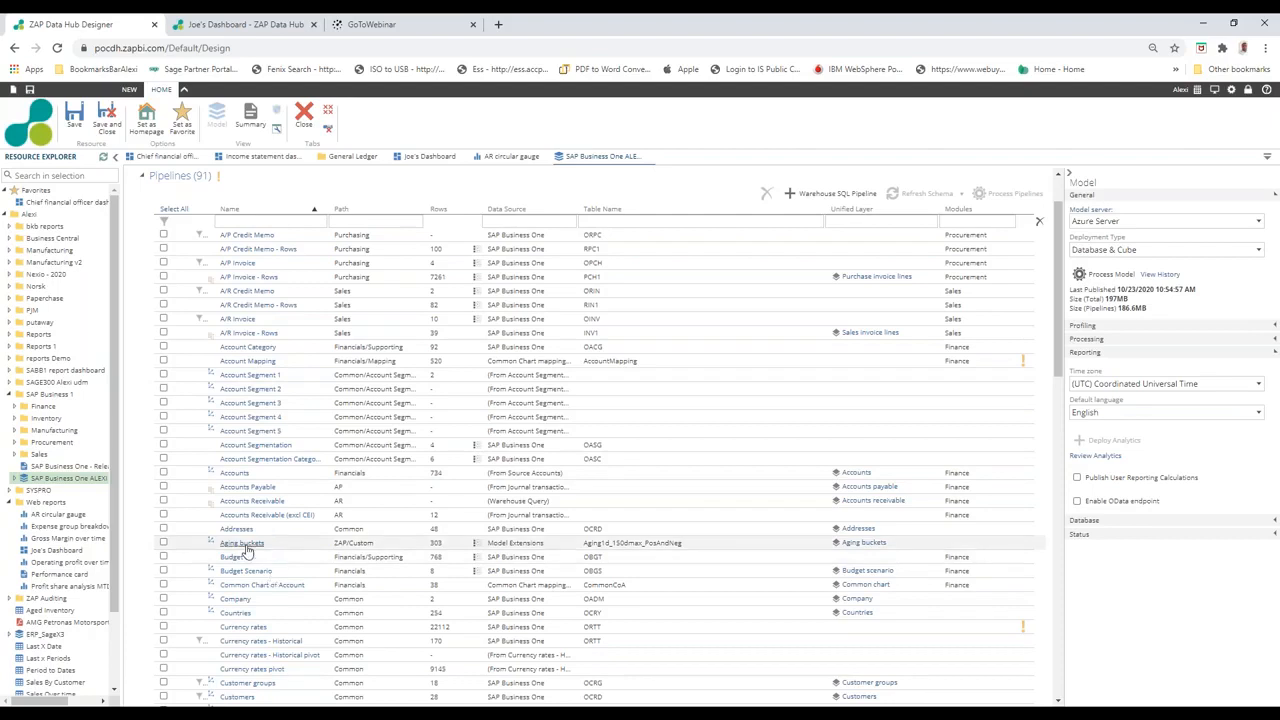
pyautogui.moveTo(250, 548)
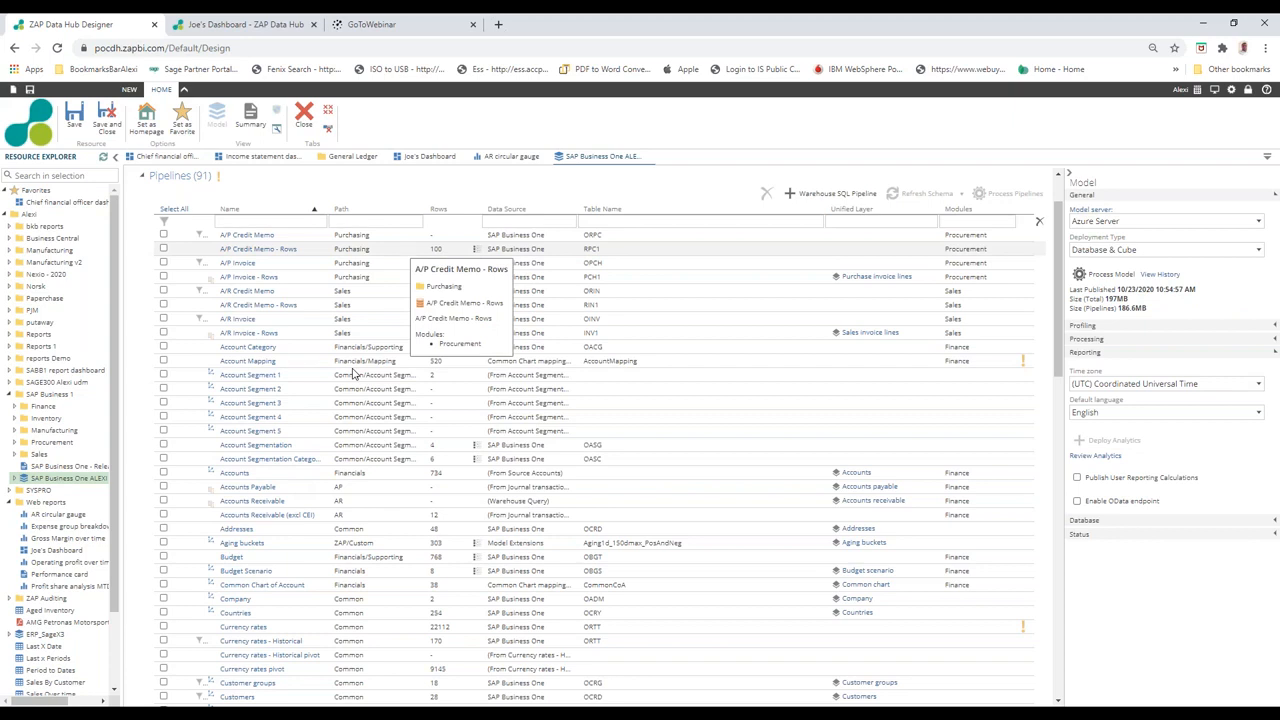
pyautogui.scroll(-10, 352, 380)
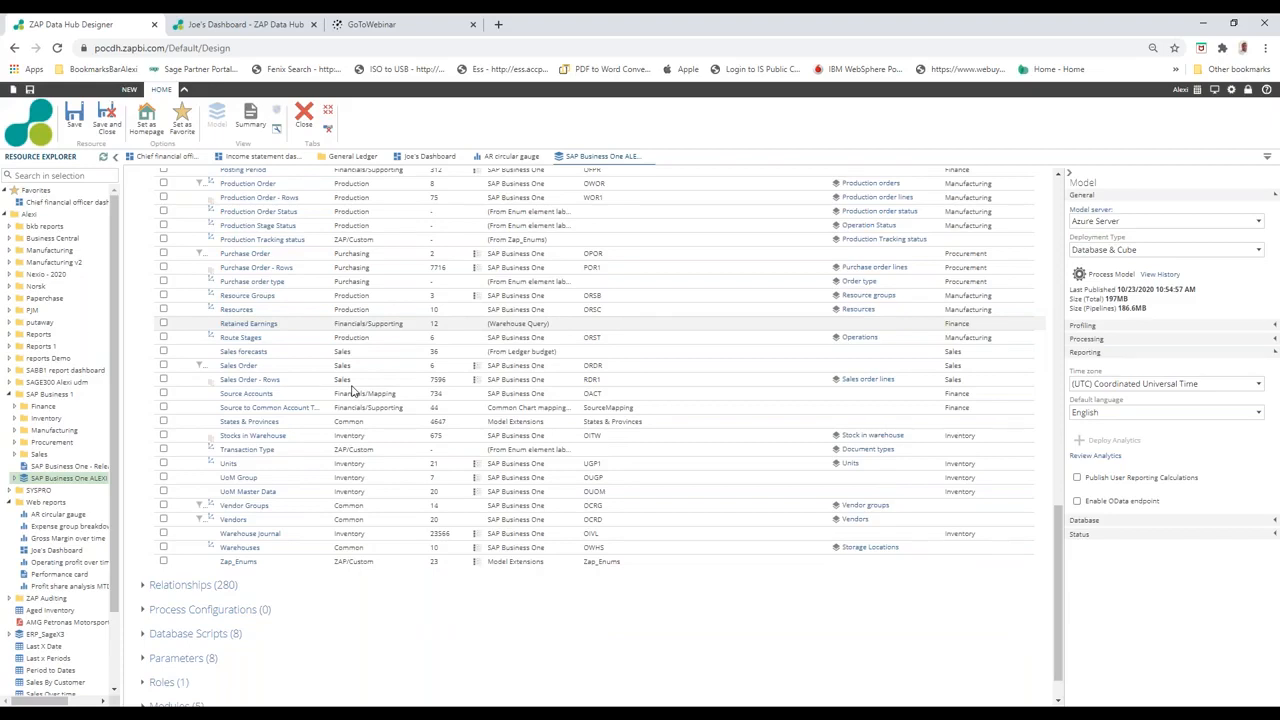
pyautogui.scroll(3, 352, 390)
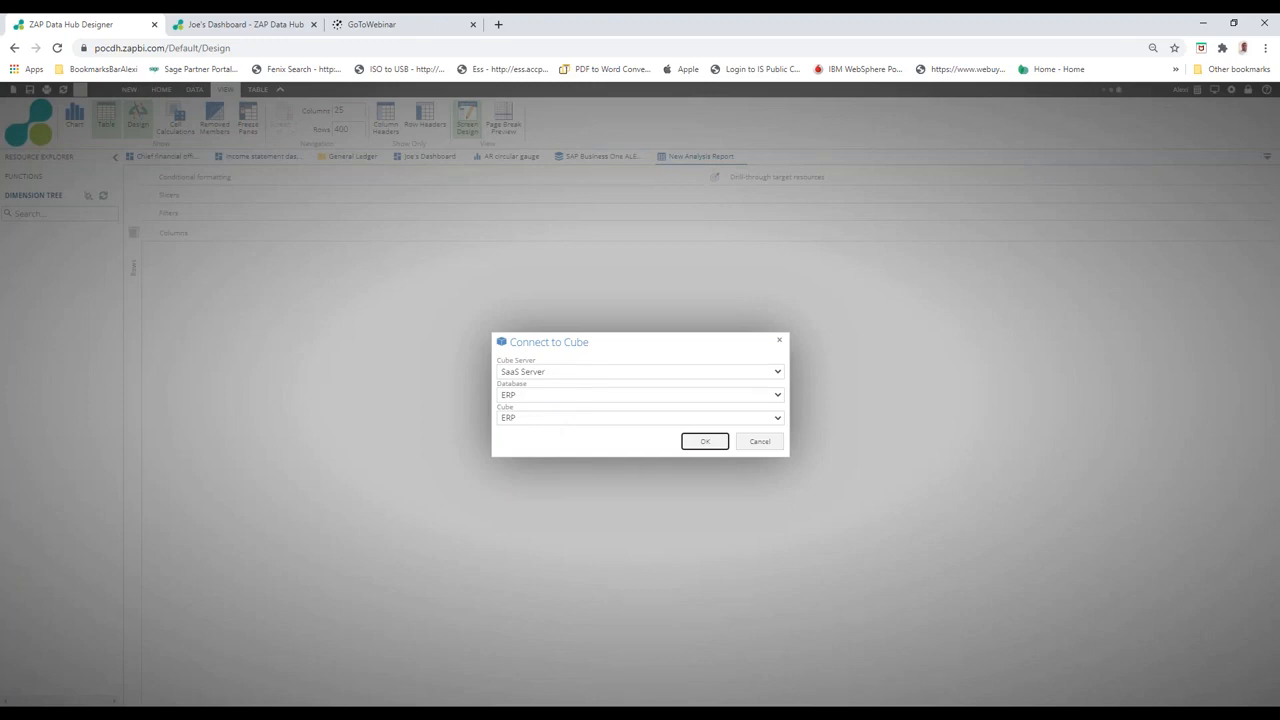
# - Connect the new analysis report to the ERP cube and add Net Sales Invoice Line Amnt, Cost of sales amount and Gross profit amount as columns
pyautogui.press('Return')
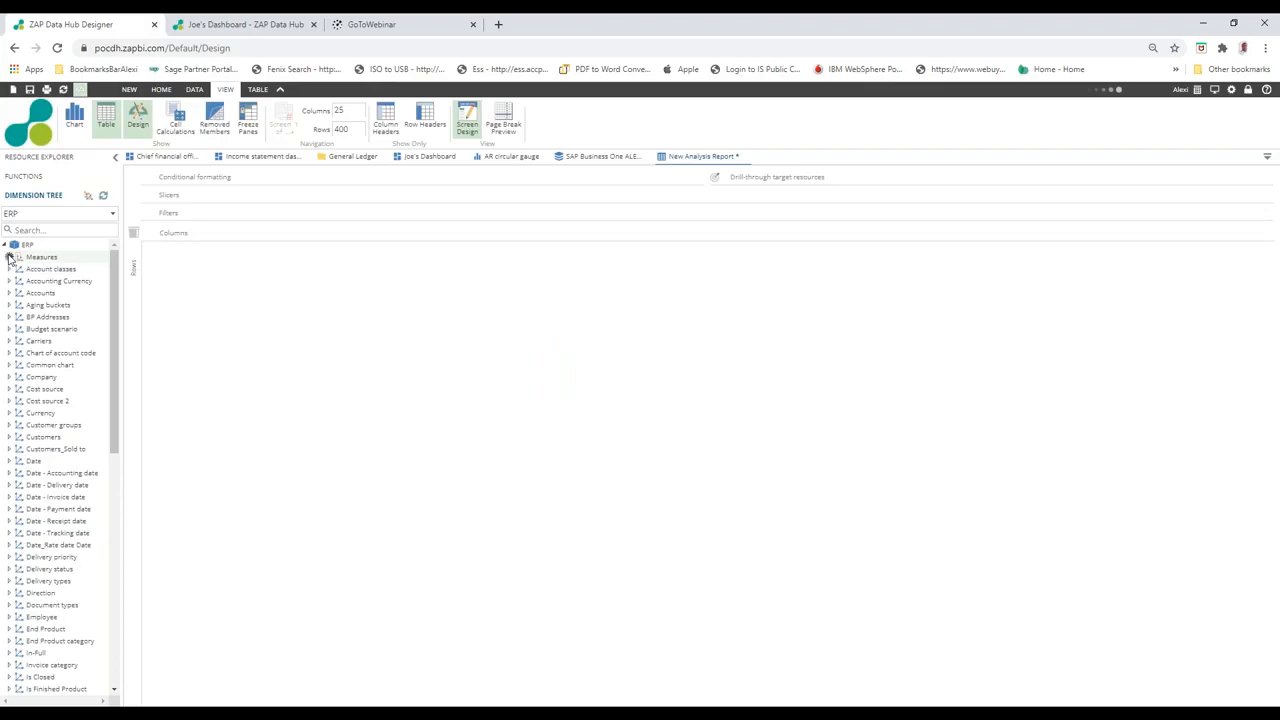
pyautogui.click(9, 257)
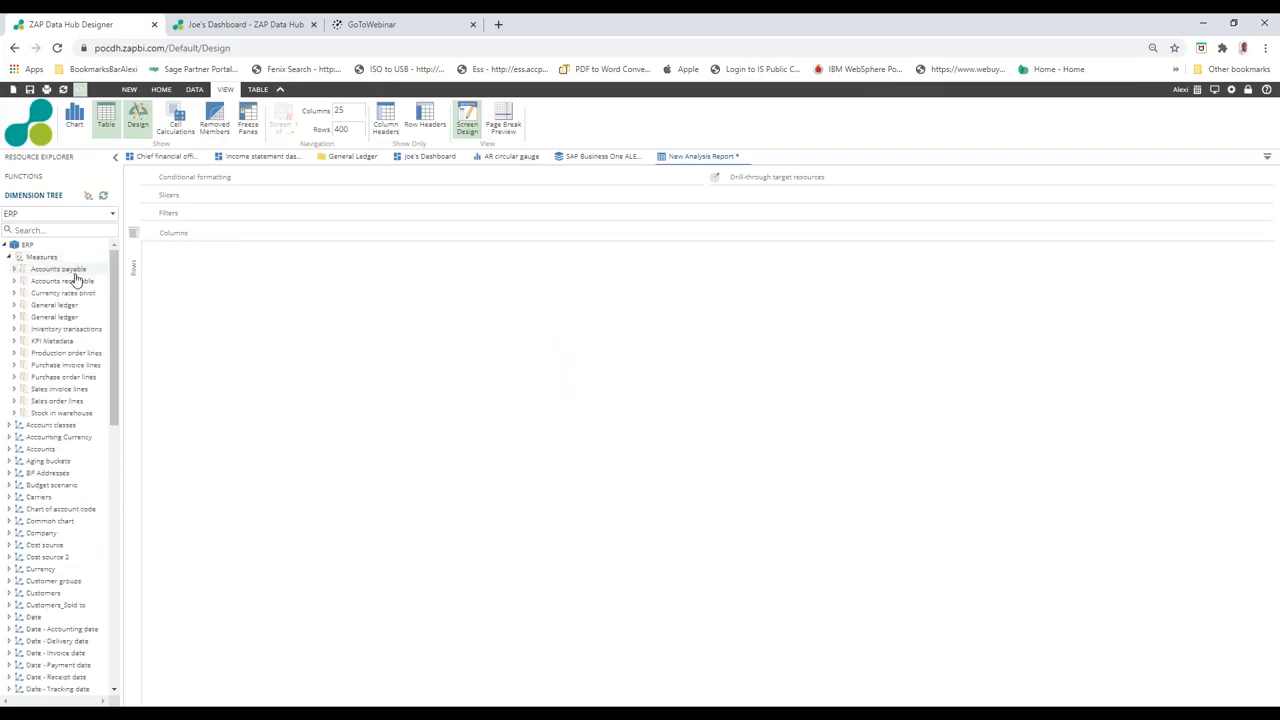
pyautogui.click(14, 389)
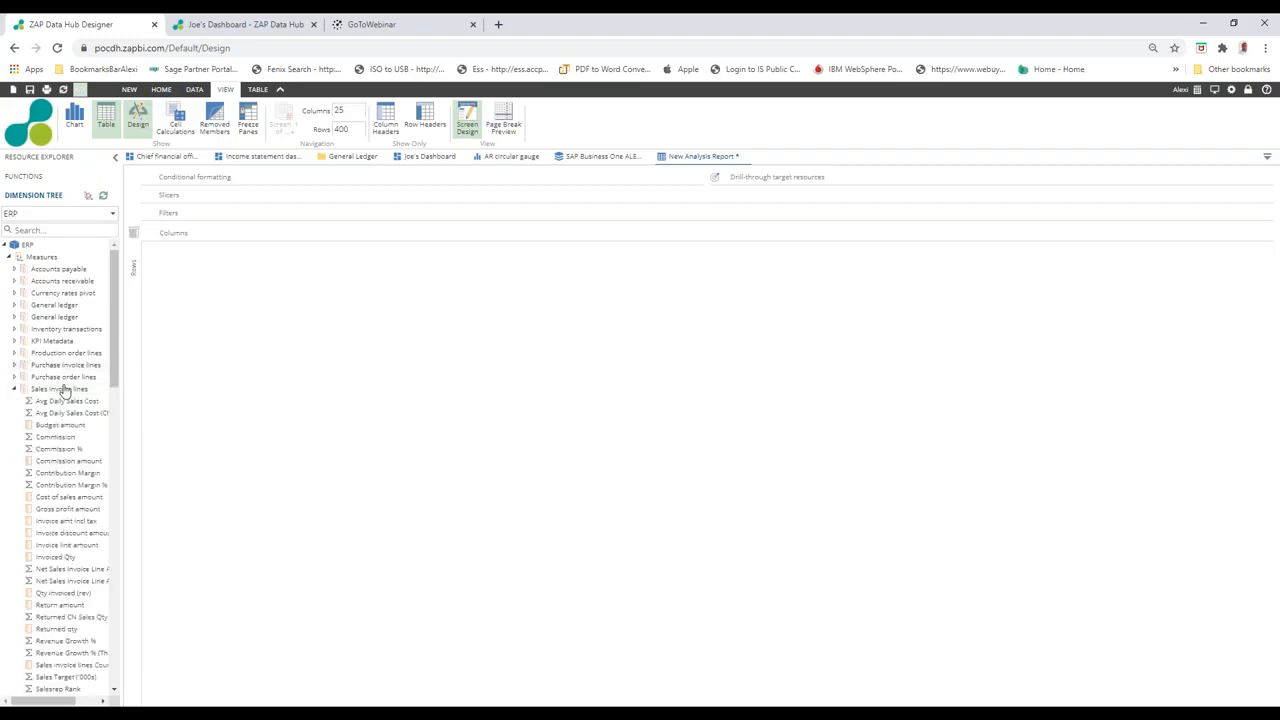
pyautogui.moveTo(70, 568); pyautogui.dragTo(274, 232)
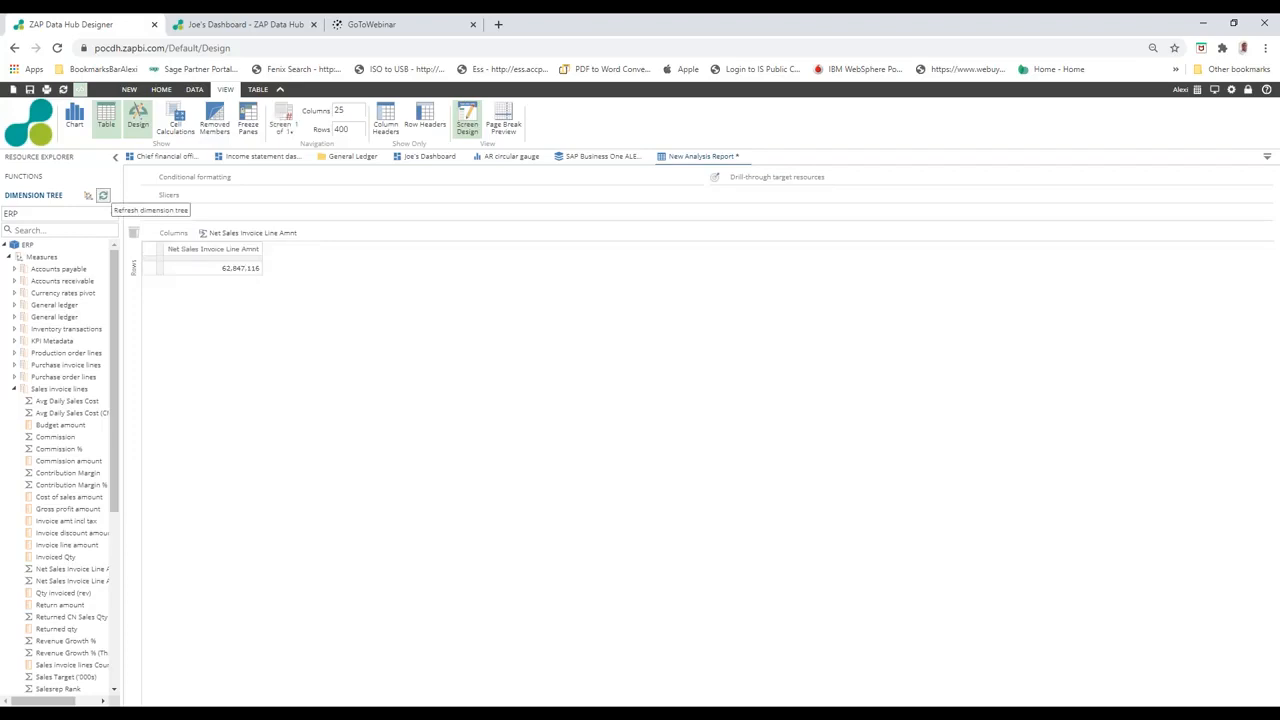
pyautogui.moveTo(68, 497); pyautogui.dragTo(372, 233)
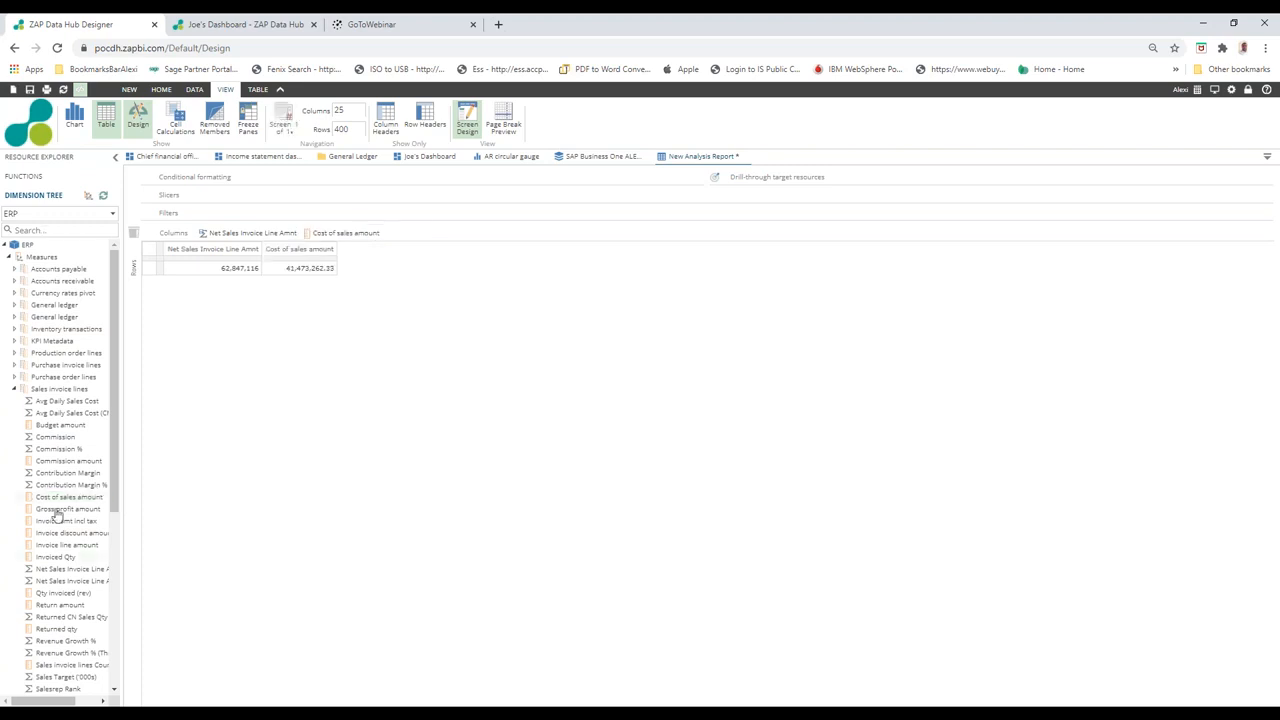
pyautogui.moveTo(57, 513); pyautogui.dragTo(200, 431)
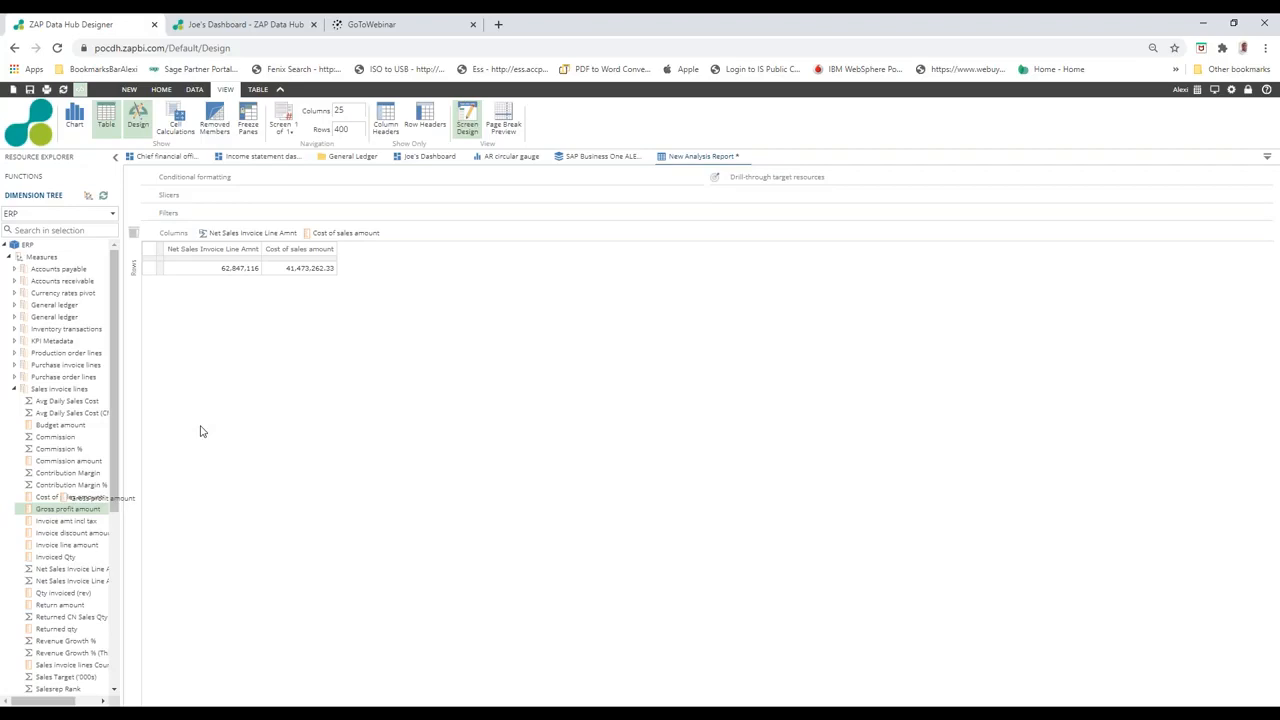
pyautogui.moveTo(200, 431); pyautogui.dragTo(158, 321)
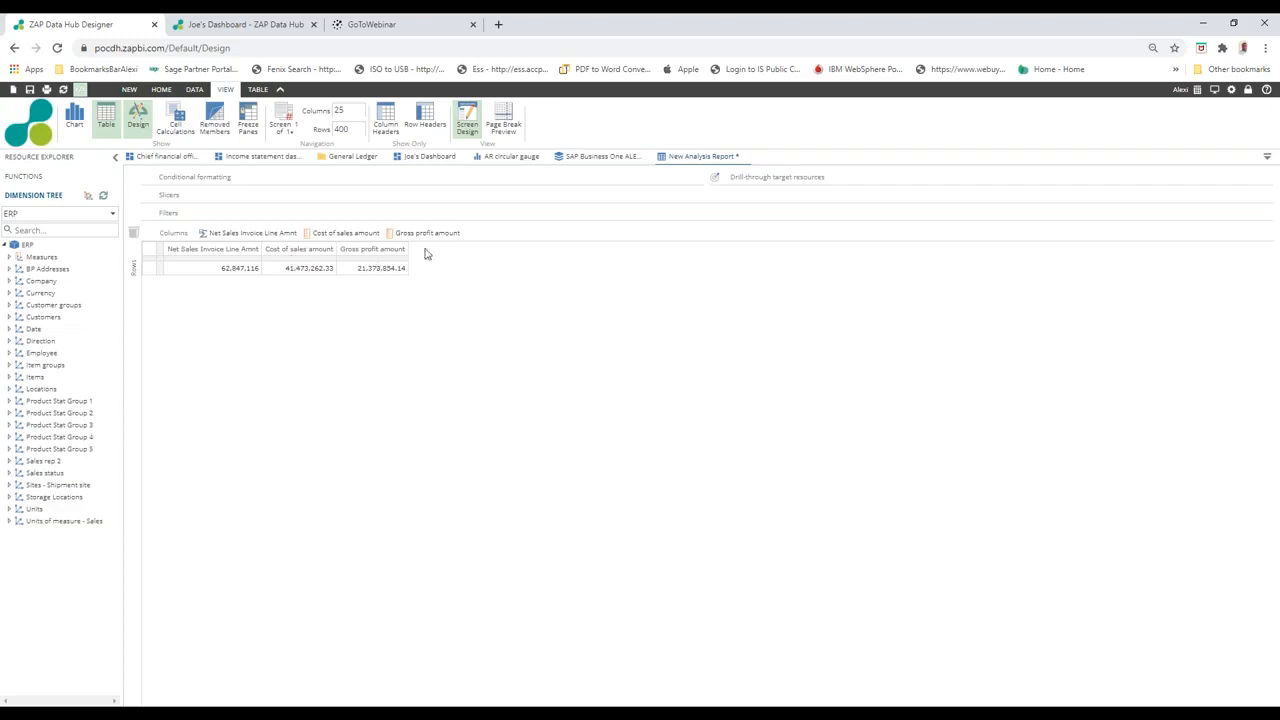
# - Add a custom formula column Gp as Net Sales Invoice Line Amnt minus Cost of sales amount, and remove the Gross profit amount column
pyautogui.moveTo(441, 238)
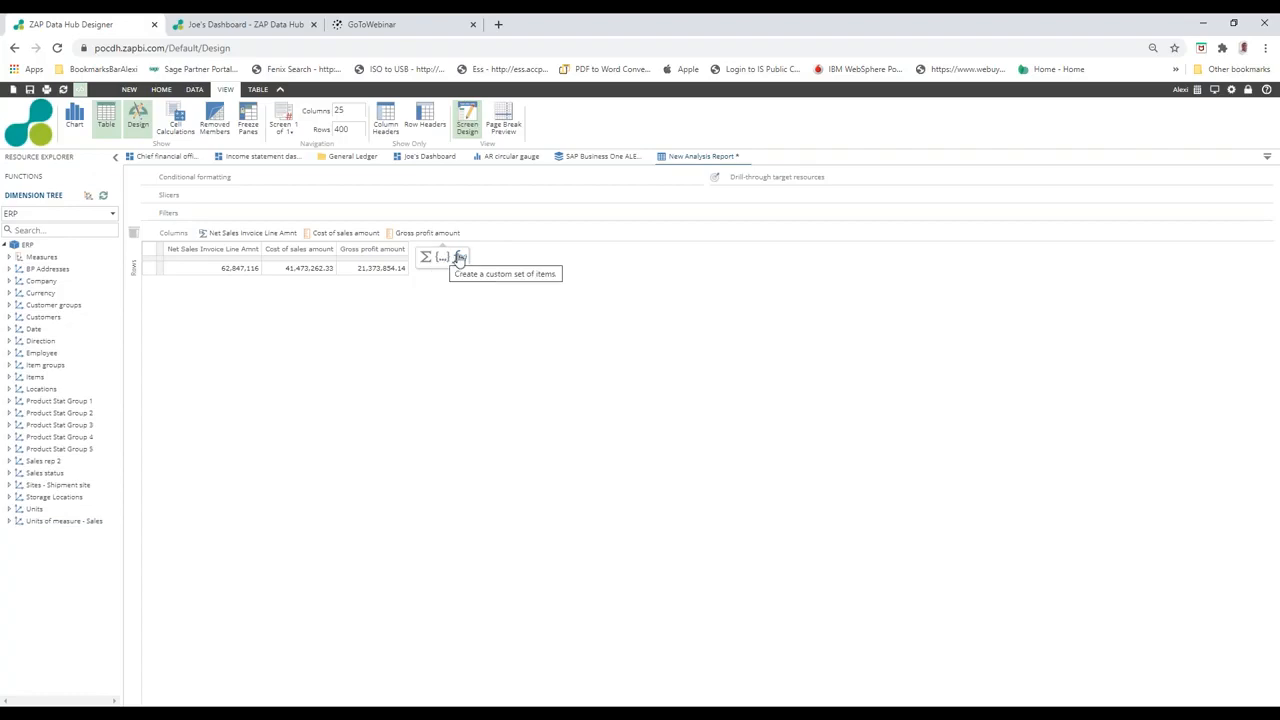
pyautogui.click(459, 257)
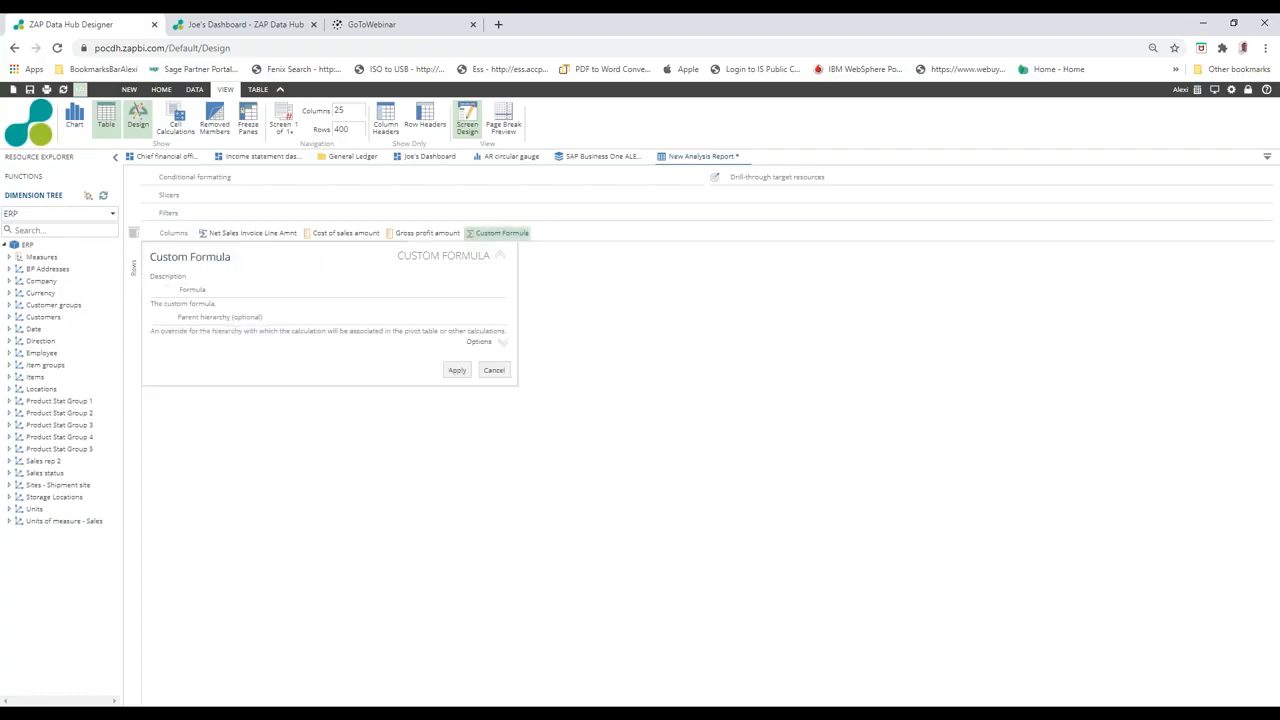
pyautogui.moveTo(231, 257); pyautogui.dragTo(14, 258)
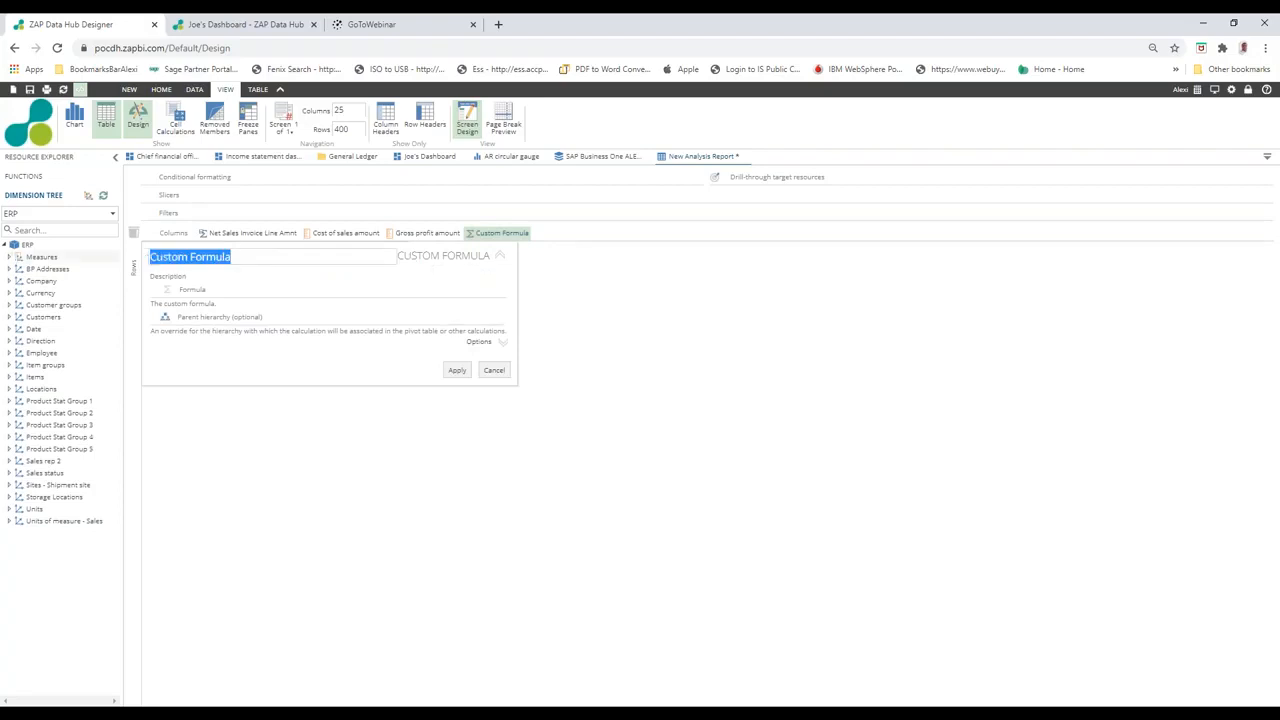
pyautogui.write('Gp')
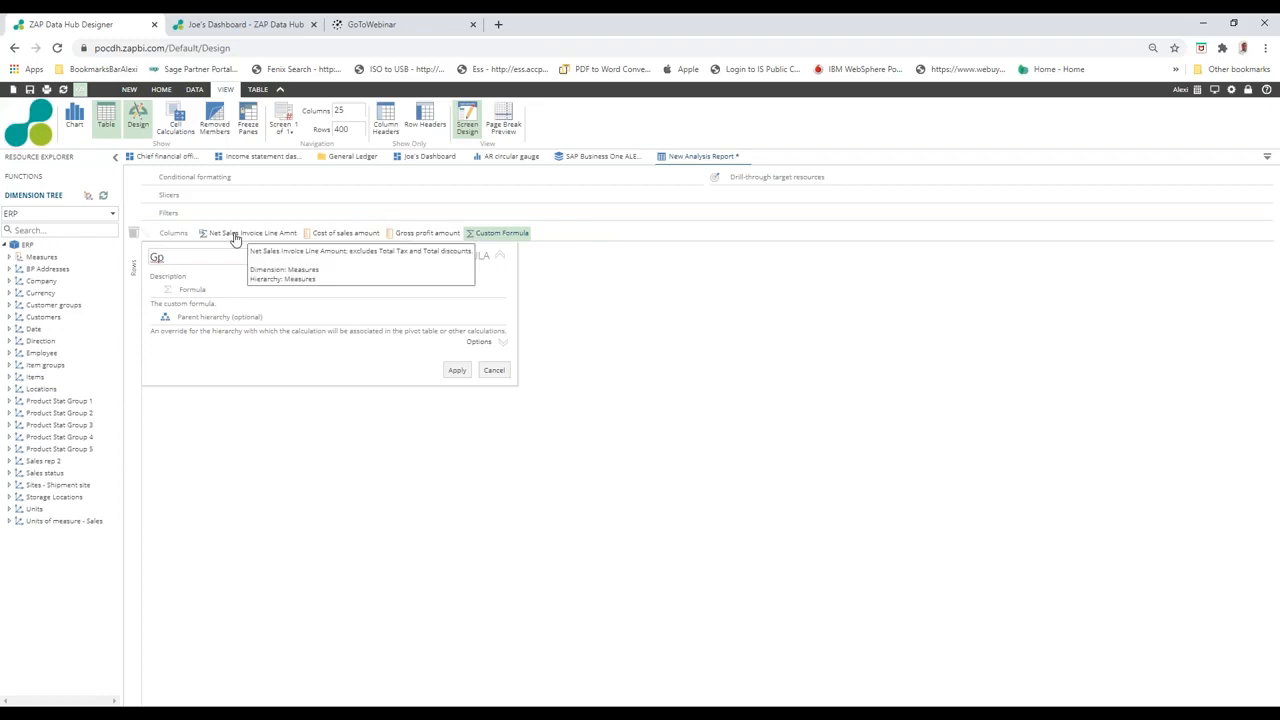
pyautogui.moveTo(235, 240); pyautogui.dragTo(231, 294)
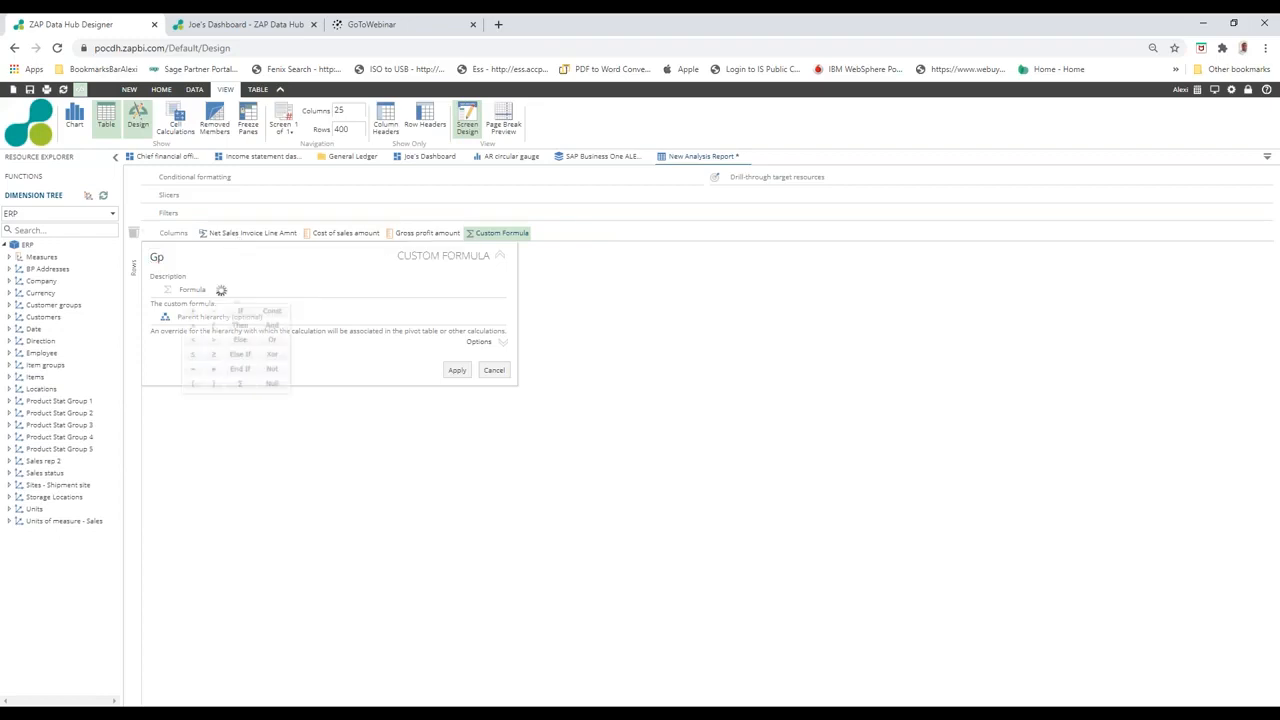
pyautogui.click(213, 311)
pyautogui.moveTo(328, 238); pyautogui.dragTo(382, 232)
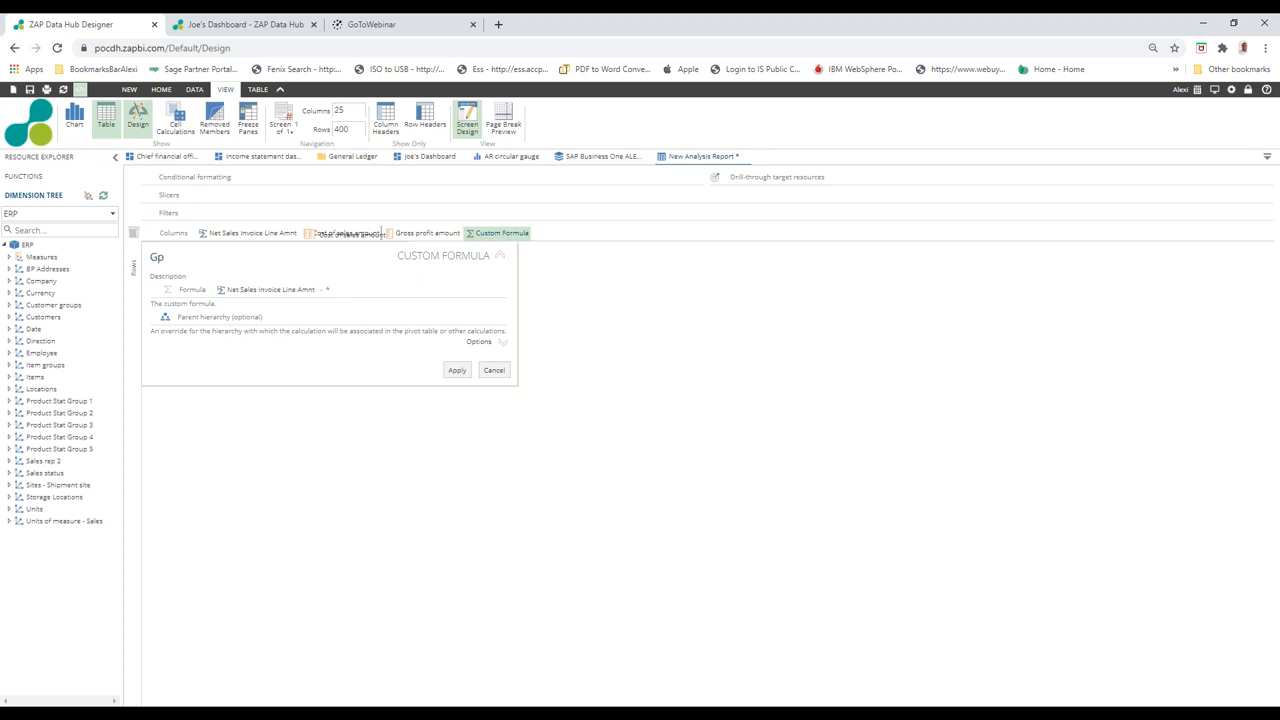
pyautogui.moveTo(382, 232); pyautogui.dragTo(335, 290)
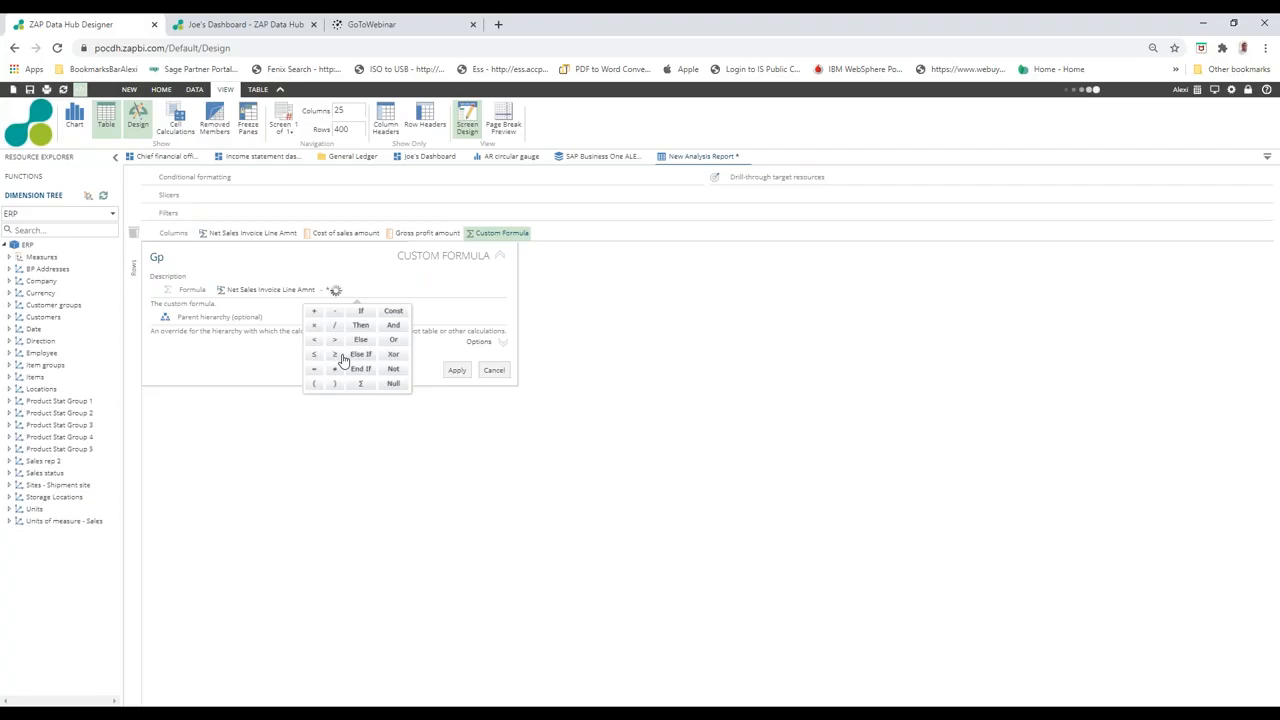
pyautogui.click(458, 372)
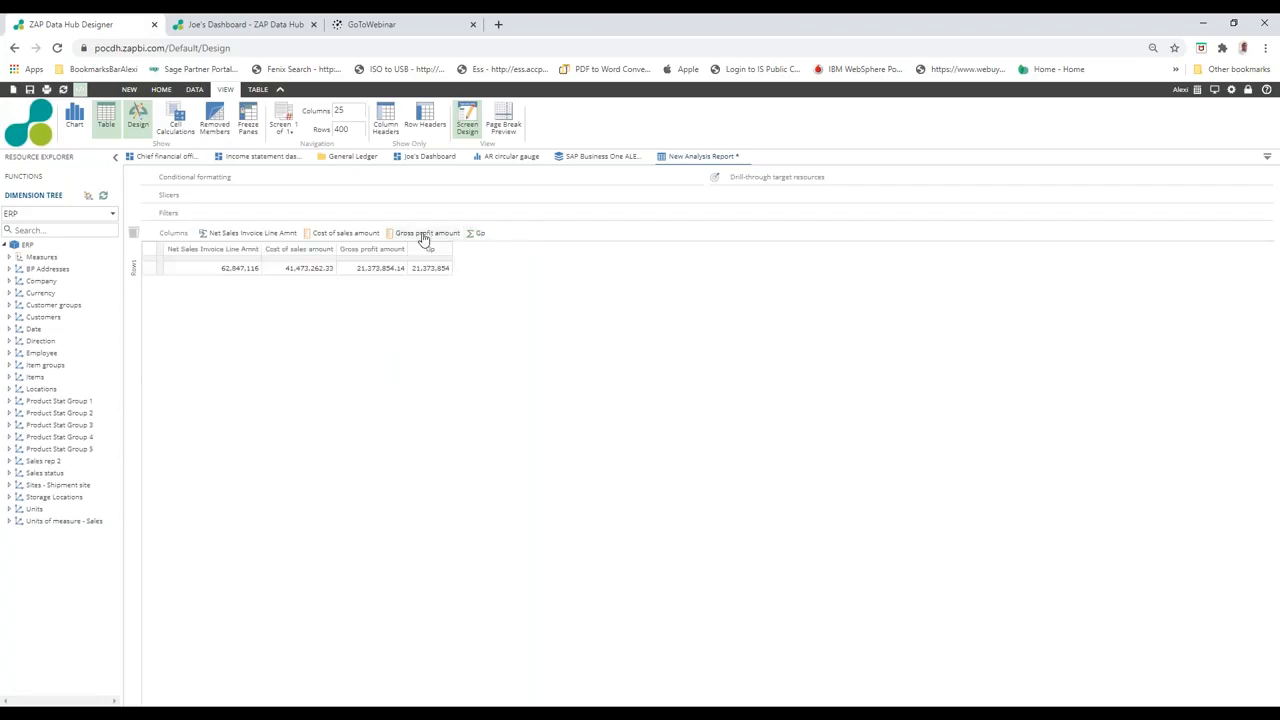
pyautogui.moveTo(424, 238); pyautogui.dragTo(128, 236)
pyautogui.moveTo(128, 235); pyautogui.dragTo(129, 235)
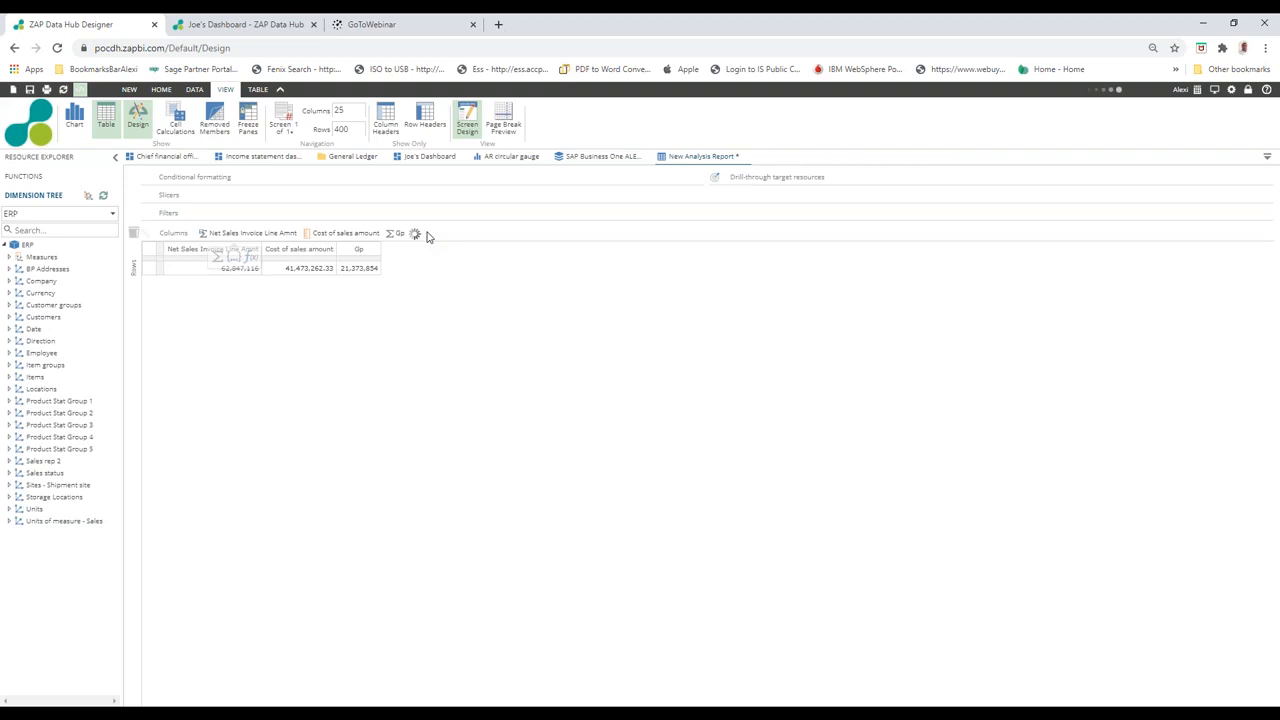
# - Add a custom formula column GP% that divides Gp by Net Sales Invoice Line Amnt
pyautogui.rightClick(427, 236)
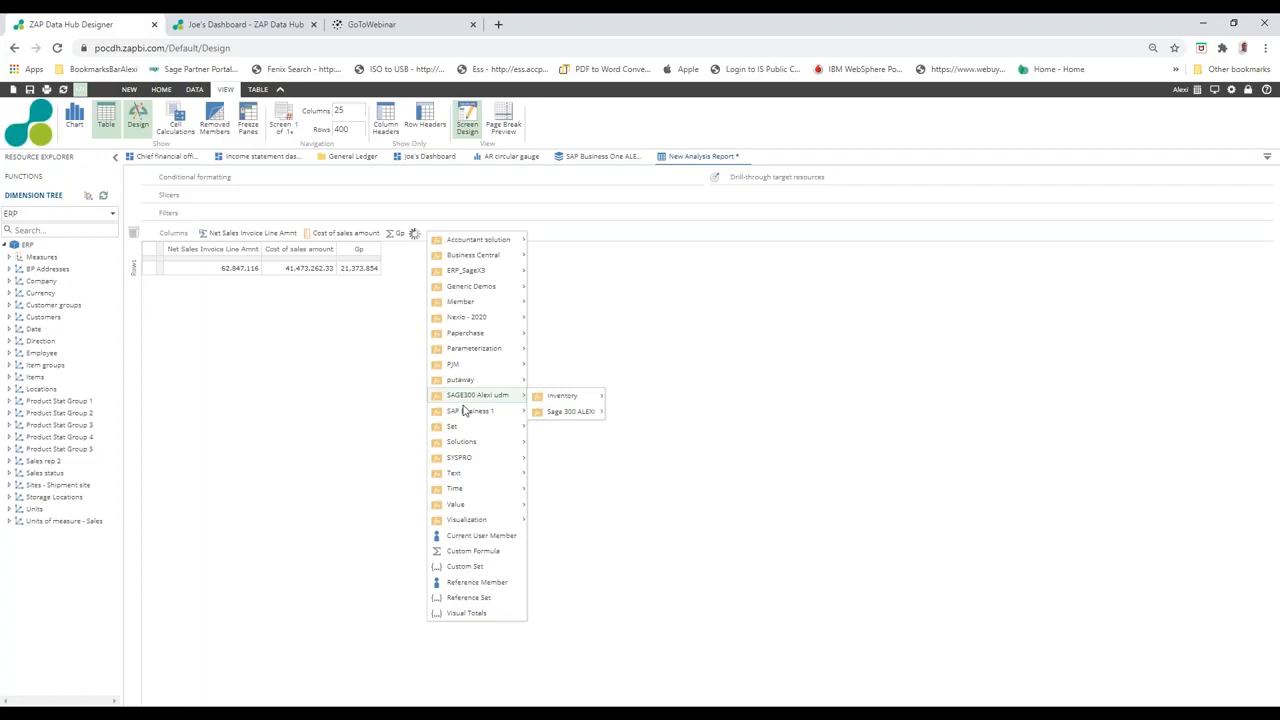
pyautogui.click(473, 551)
pyautogui.write('GP%')
pyautogui.moveTo(399, 233); pyautogui.dragTo(229, 292)
pyautogui.click(192, 290)
pyautogui.click(206, 333)
pyautogui.moveTo(252, 233); pyautogui.dragTo(305, 295)
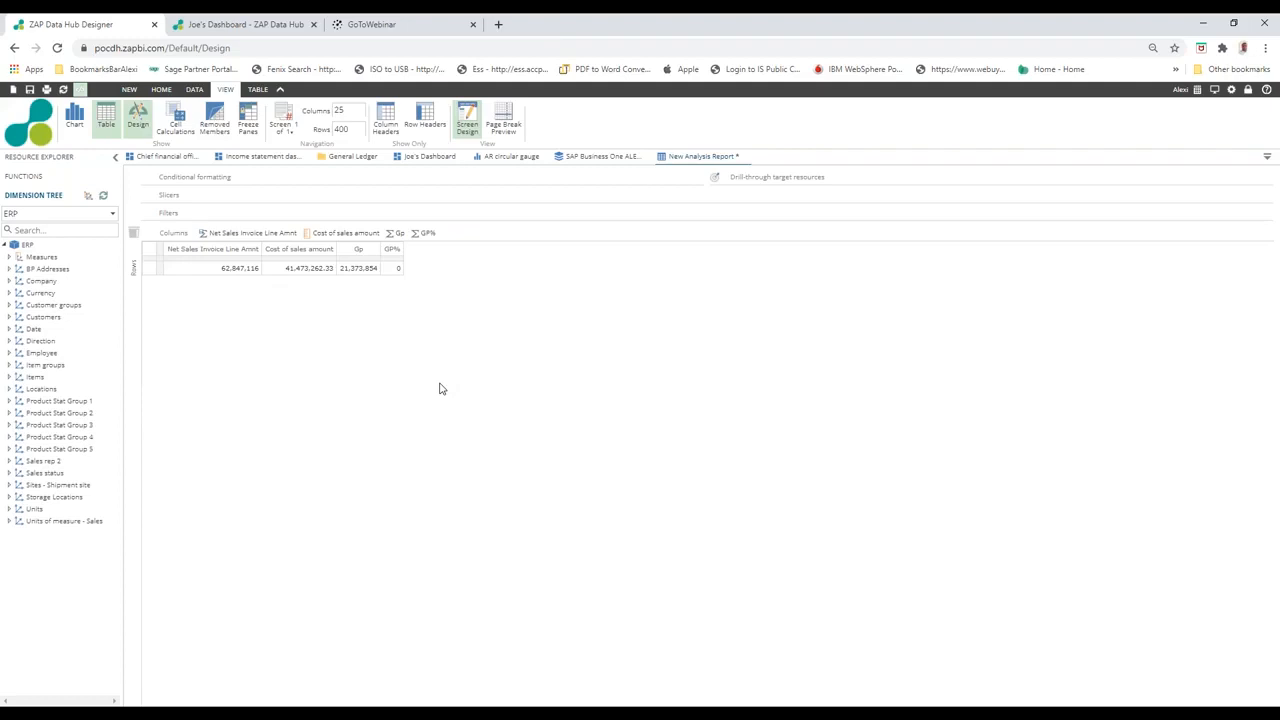
# - Format the GP% column as Percent and add Customer to the report rows
pyautogui.click(549, 111)
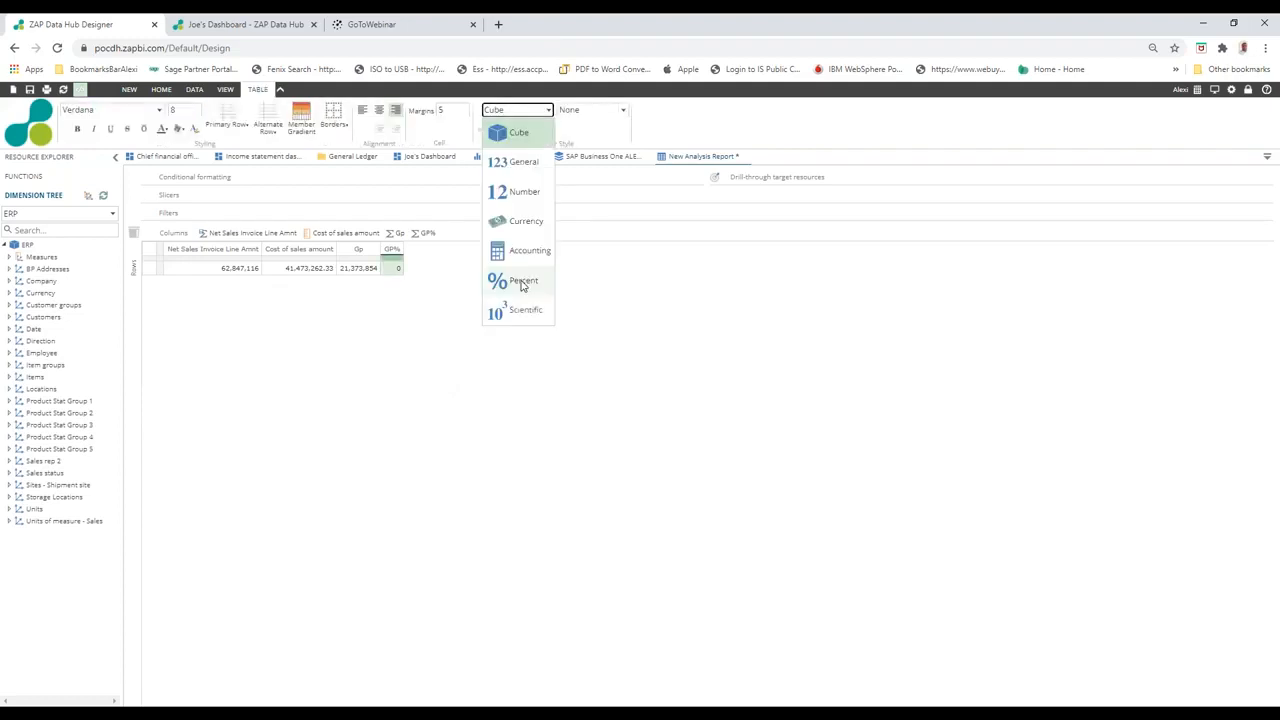
pyautogui.click(522, 283)
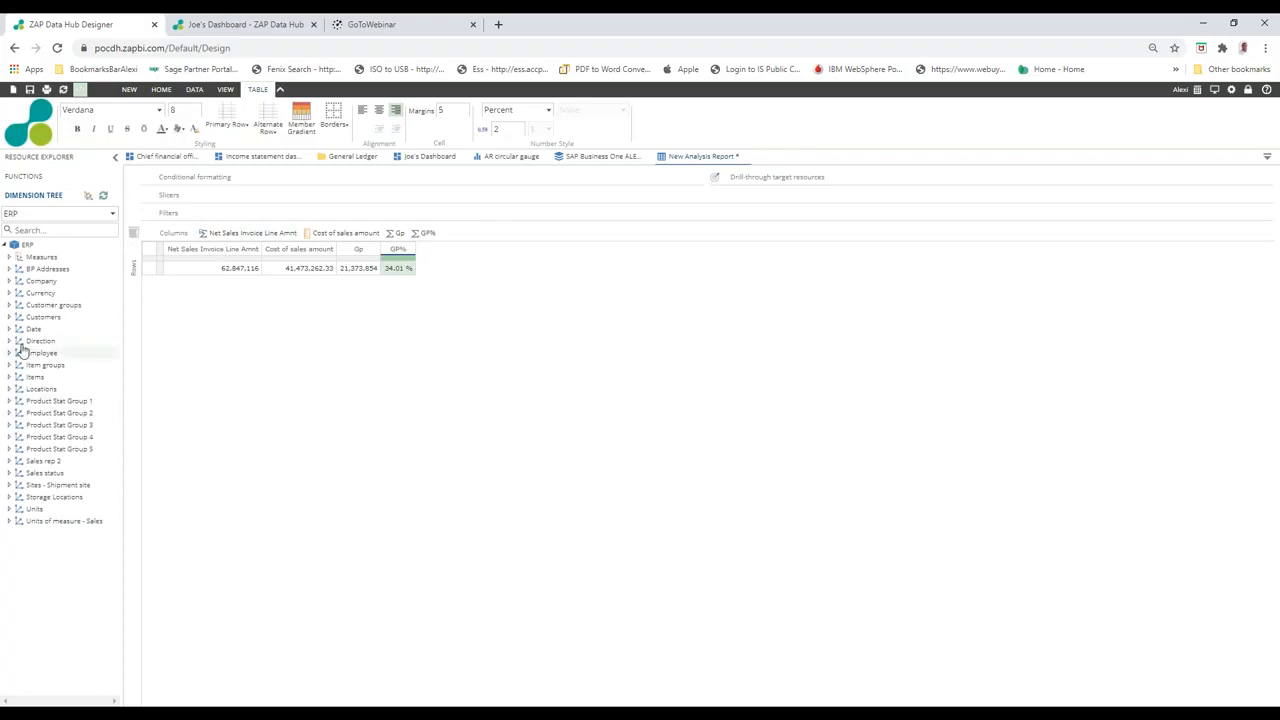
pyautogui.click(9, 317)
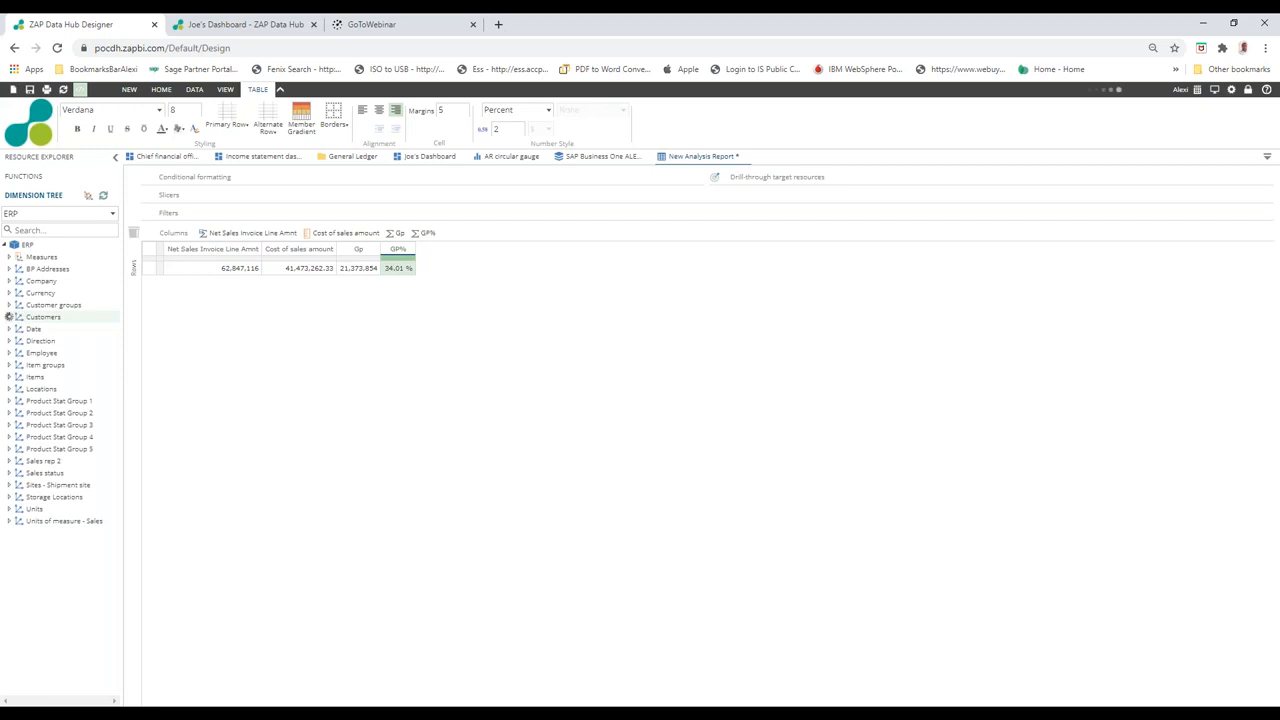
pyautogui.moveTo(48, 358); pyautogui.dragTo(137, 295)
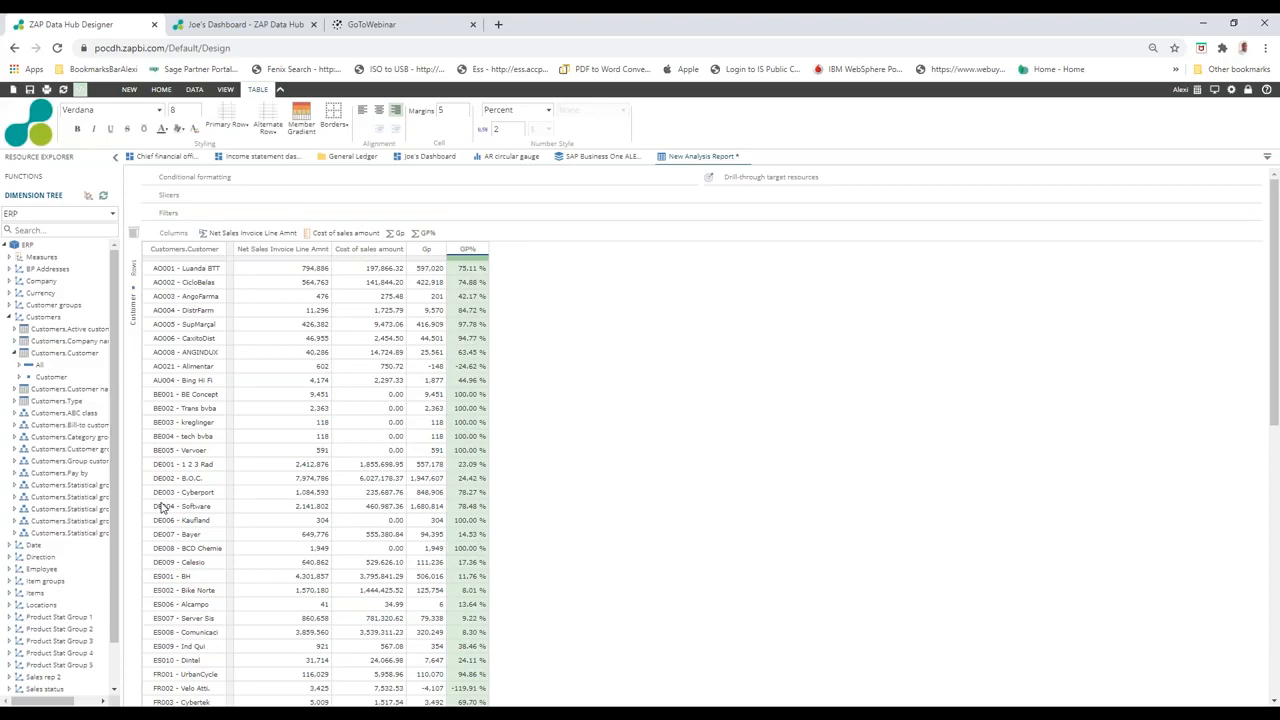
# - Place Fiscal YQMD Month on the rows, and replace the month slicer with a Fiscal YQMD Year slicer
pyautogui.click(9, 593)
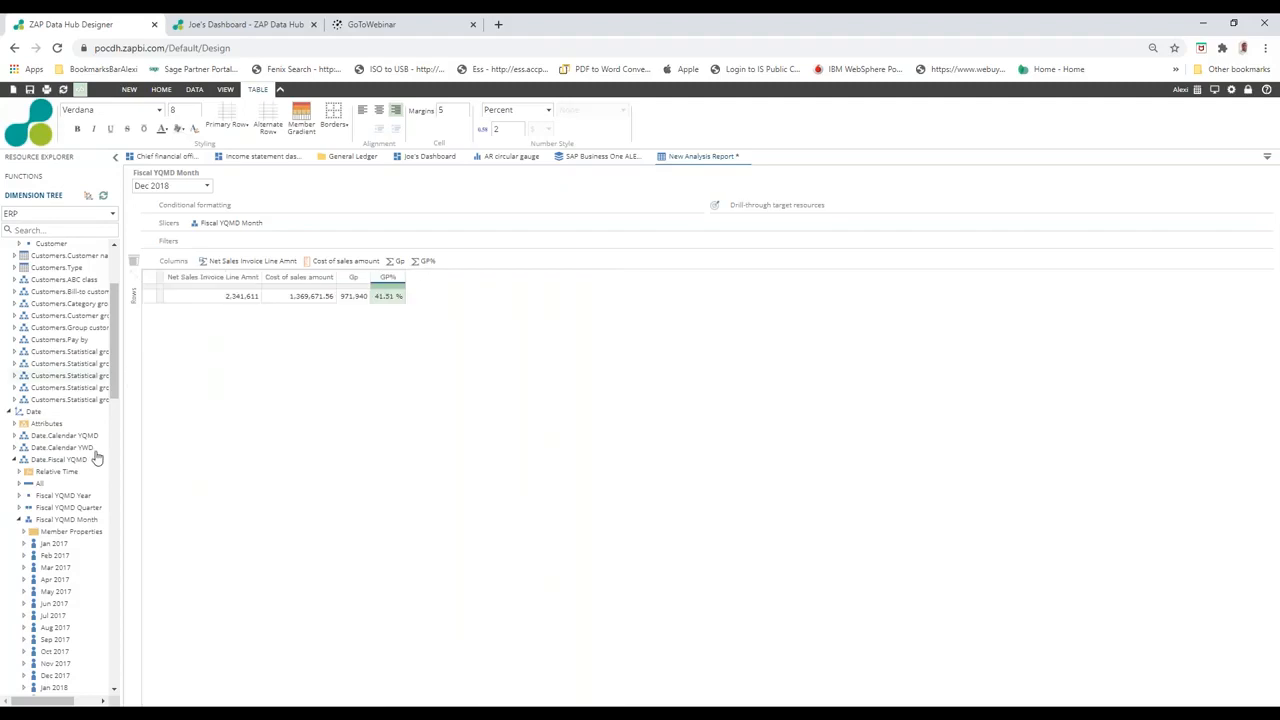
pyautogui.moveTo(66, 519); pyautogui.dragTo(130, 394)
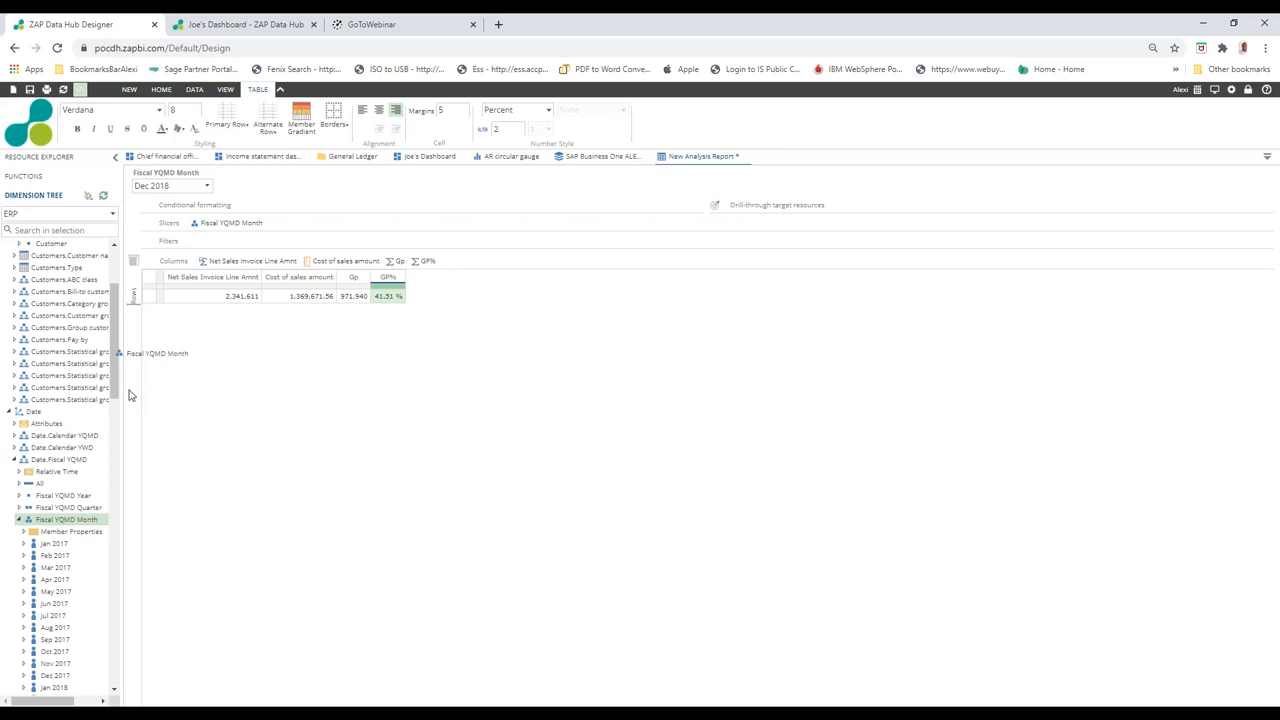
pyautogui.moveTo(130, 394); pyautogui.dragTo(131, 360)
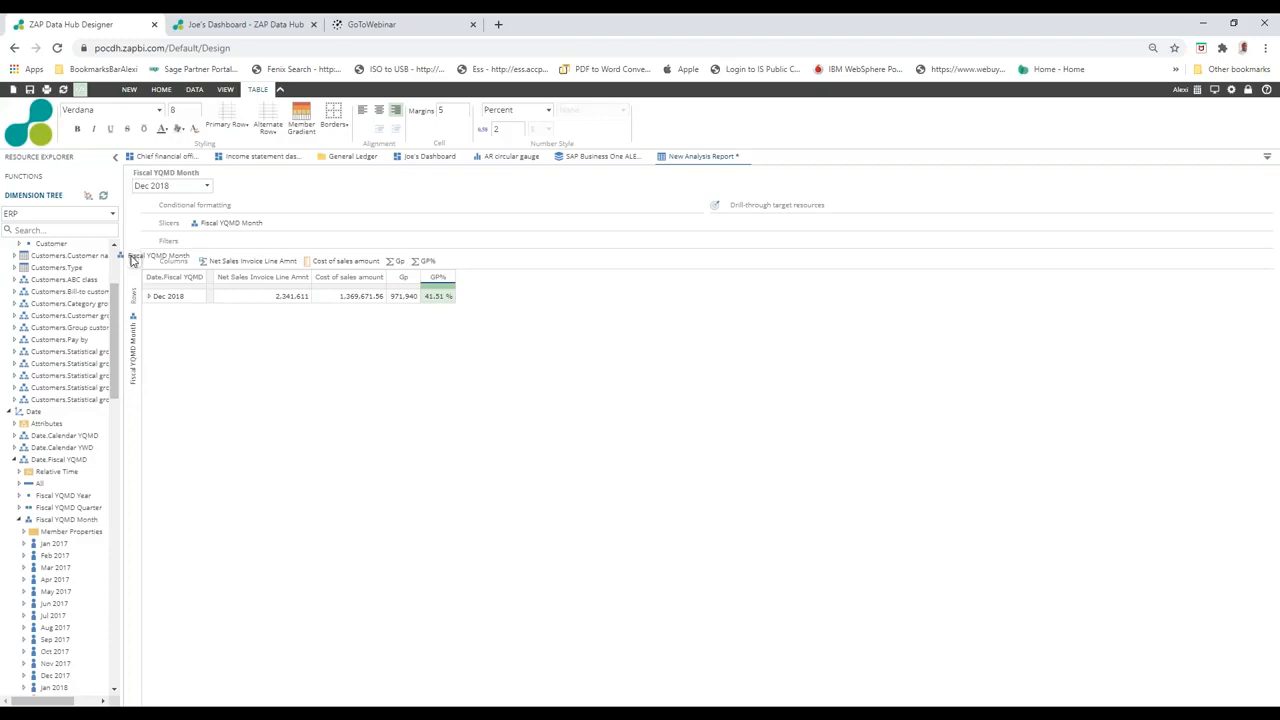
pyautogui.moveTo(131, 261); pyautogui.dragTo(133, 261)
pyautogui.moveTo(63, 496); pyautogui.dragTo(208, 195)
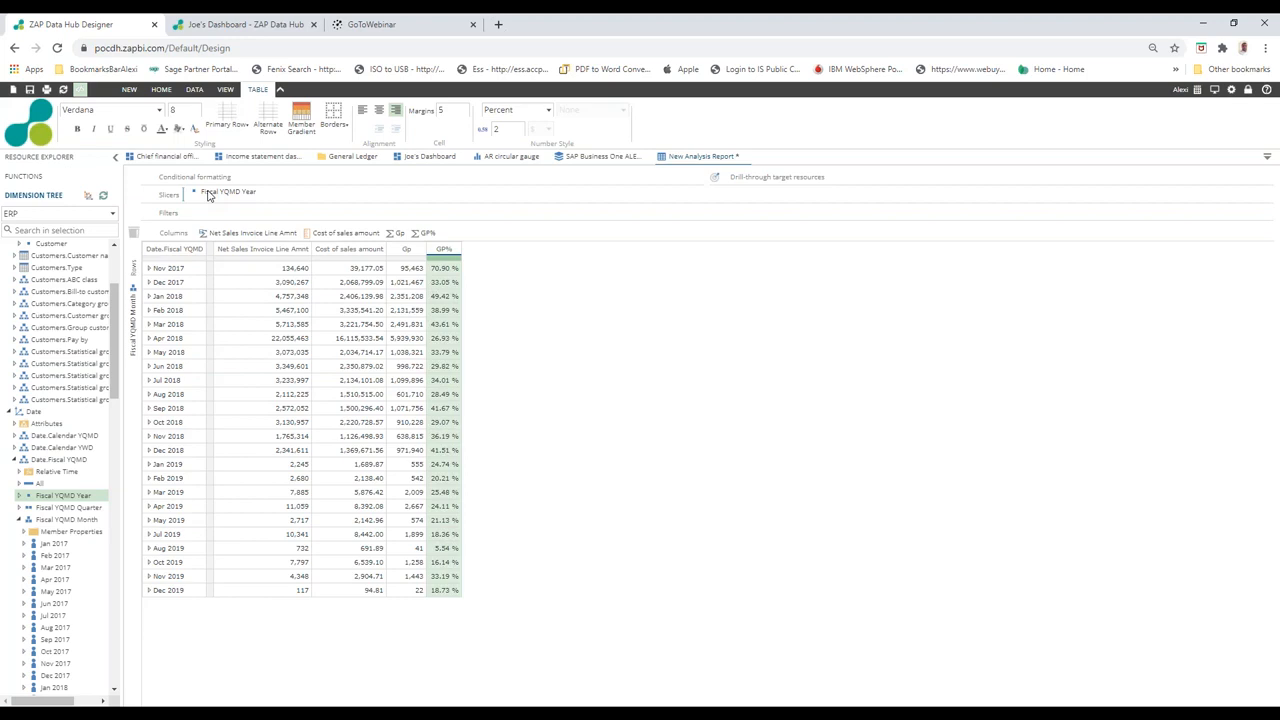
pyautogui.moveTo(208, 195); pyautogui.dragTo(210, 195)
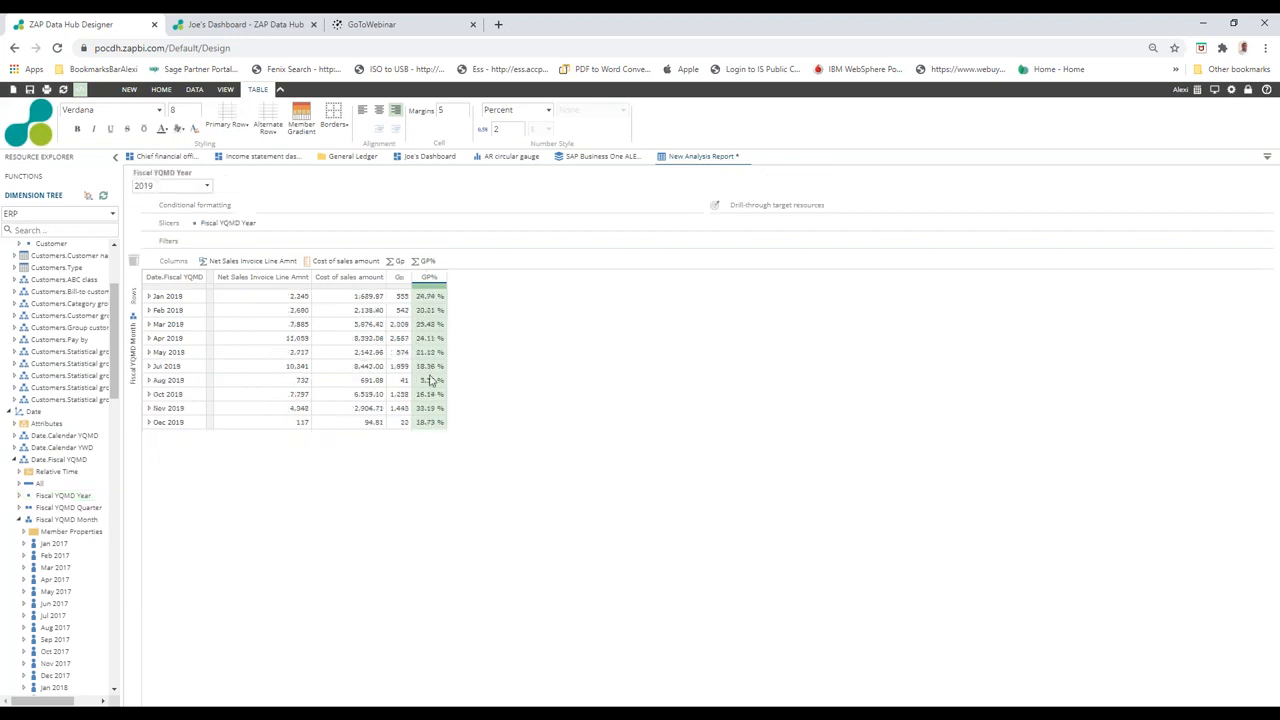
# - Chart the report with Cost of sales amount and Gp as stacked columns and GP% as a smooth line on Vertical Axis #2
pyautogui.click(226, 90)
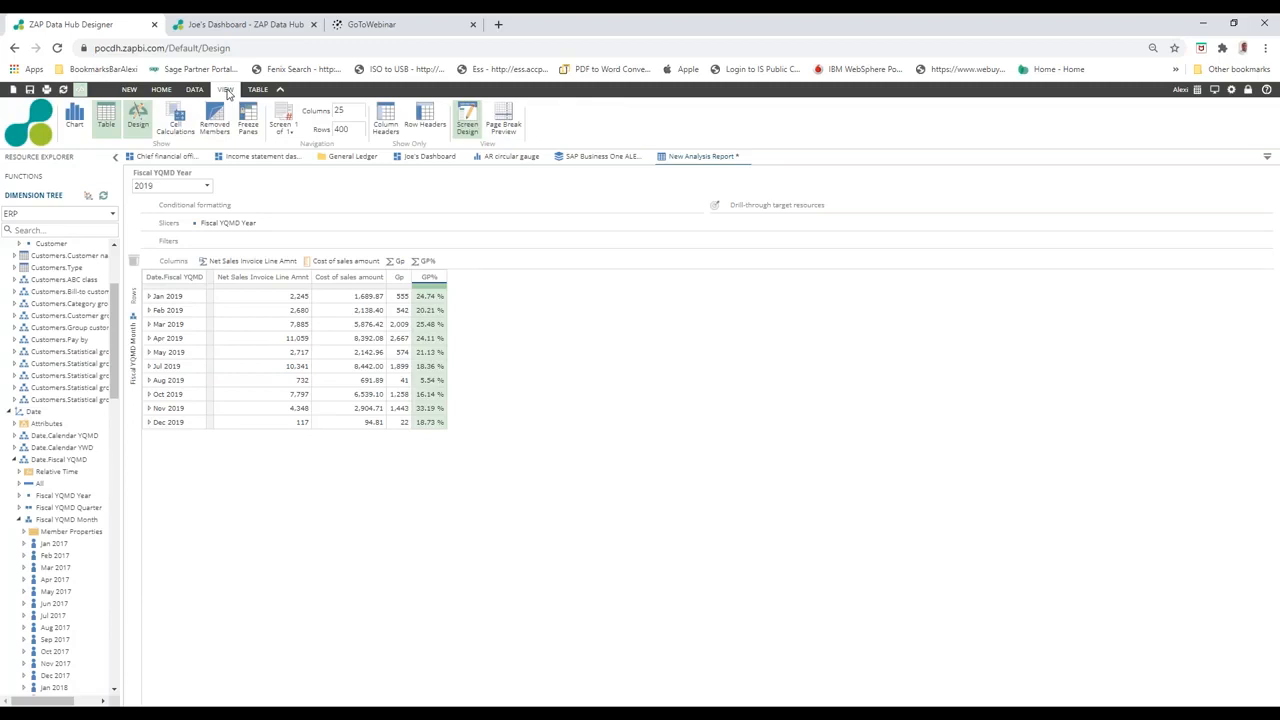
pyautogui.click(75, 117)
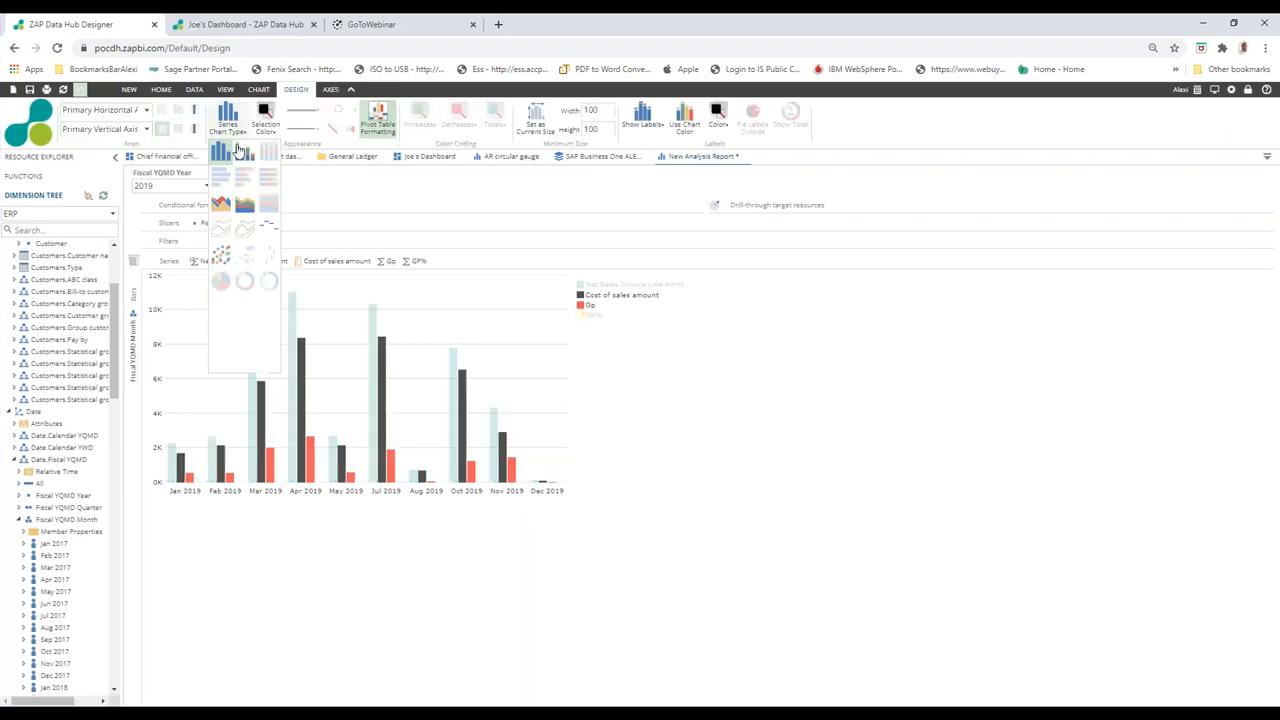
pyautogui.click(242, 151)
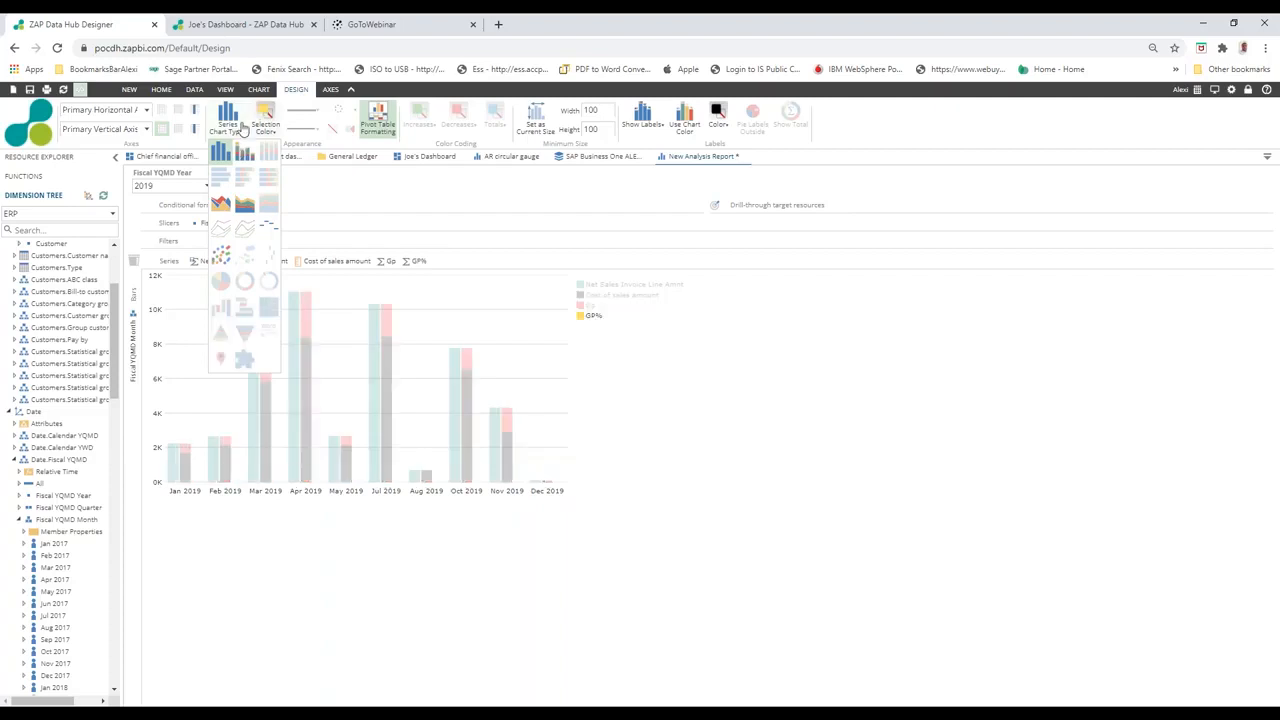
pyautogui.click(245, 229)
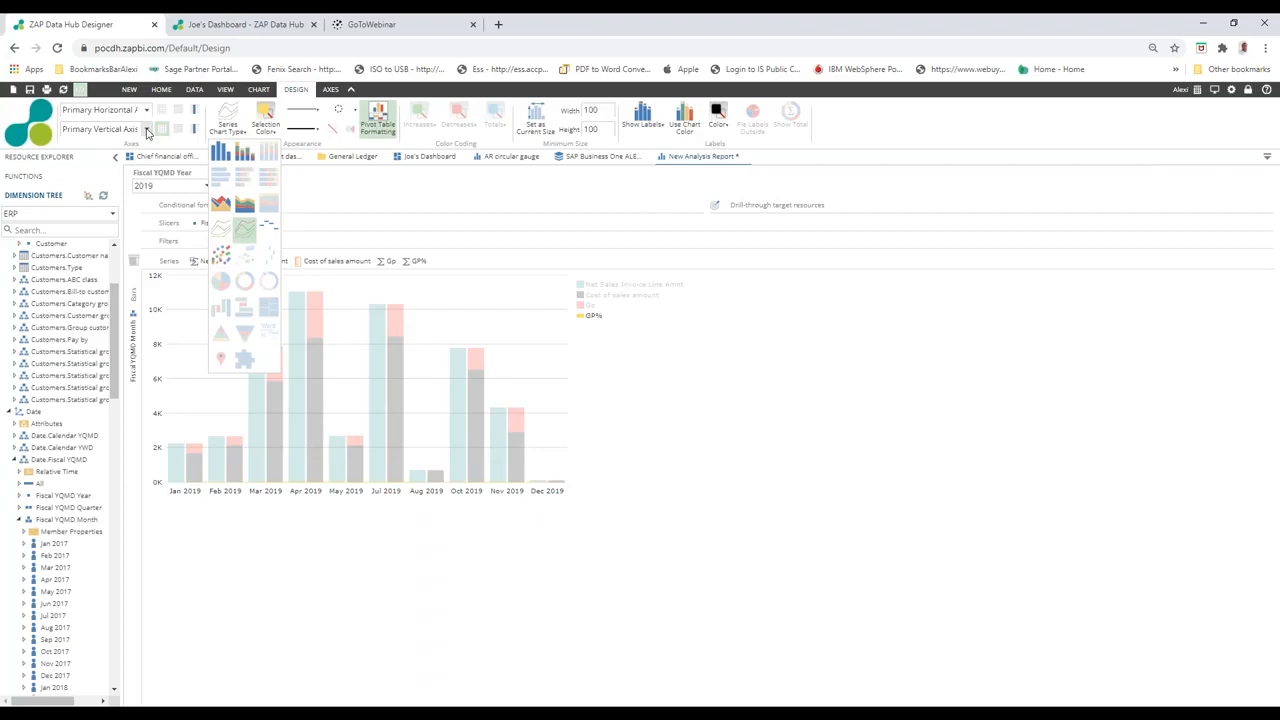
pyautogui.click(147, 131)
pyautogui.click(124, 160)
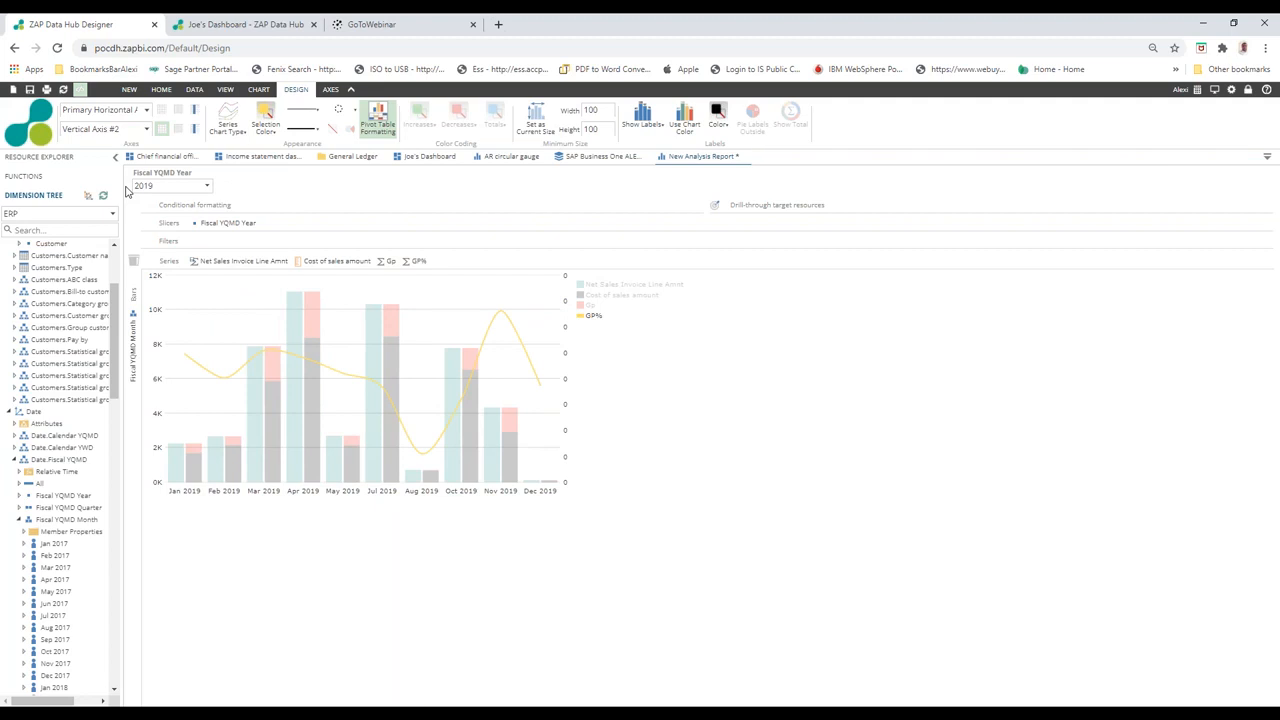
# - Set the number format of Vertical Axis #2 to Percent
pyautogui.click(331, 90)
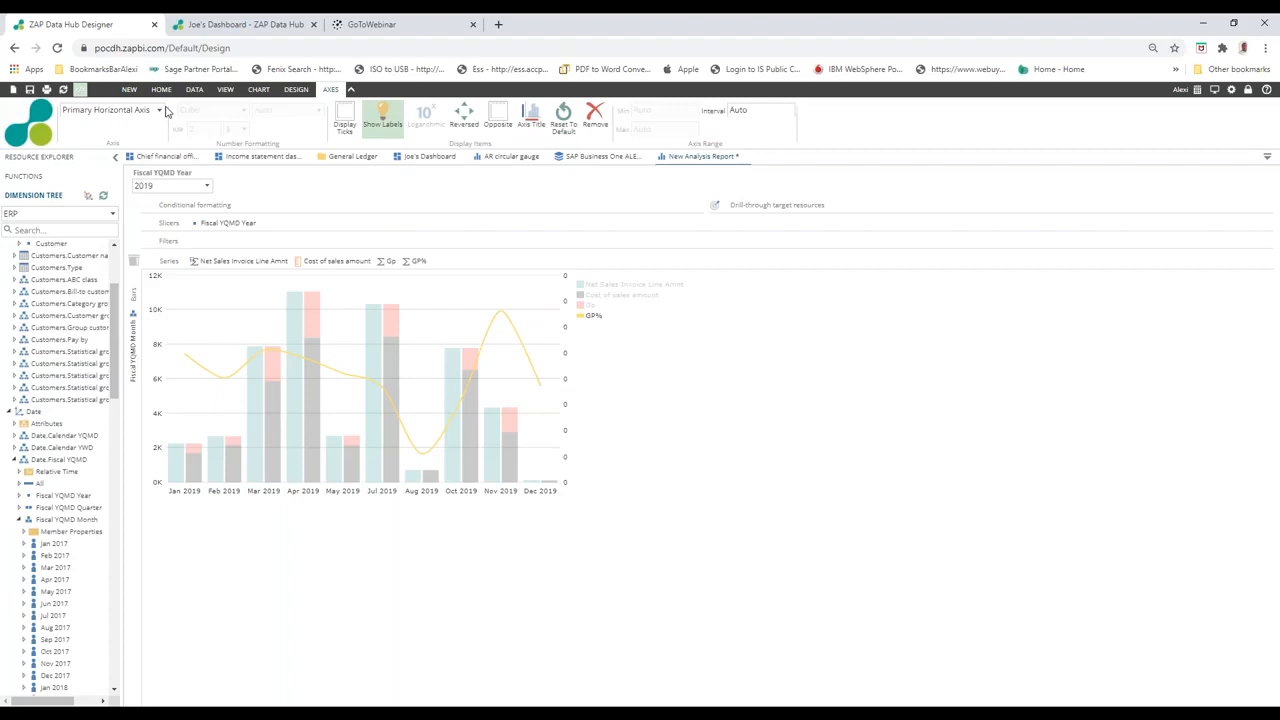
pyautogui.click(159, 110)
pyautogui.click(105, 151)
pyautogui.click(243, 110)
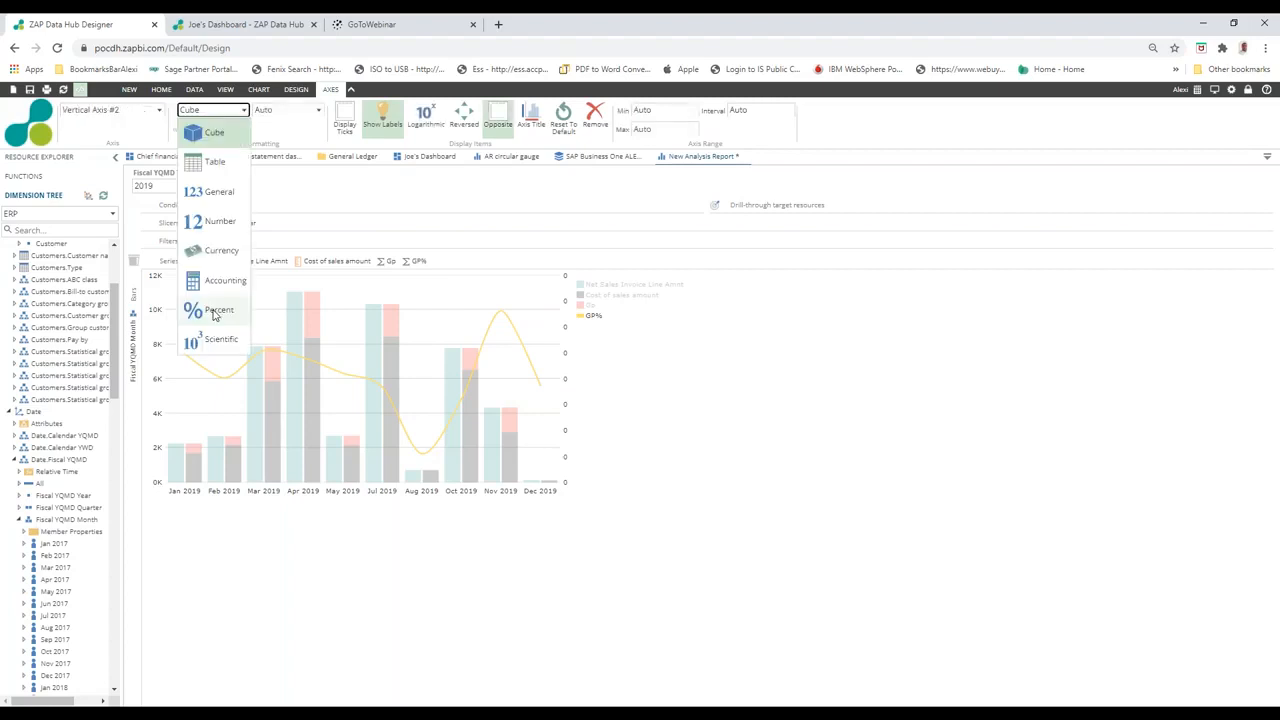
pyautogui.click(213, 311)
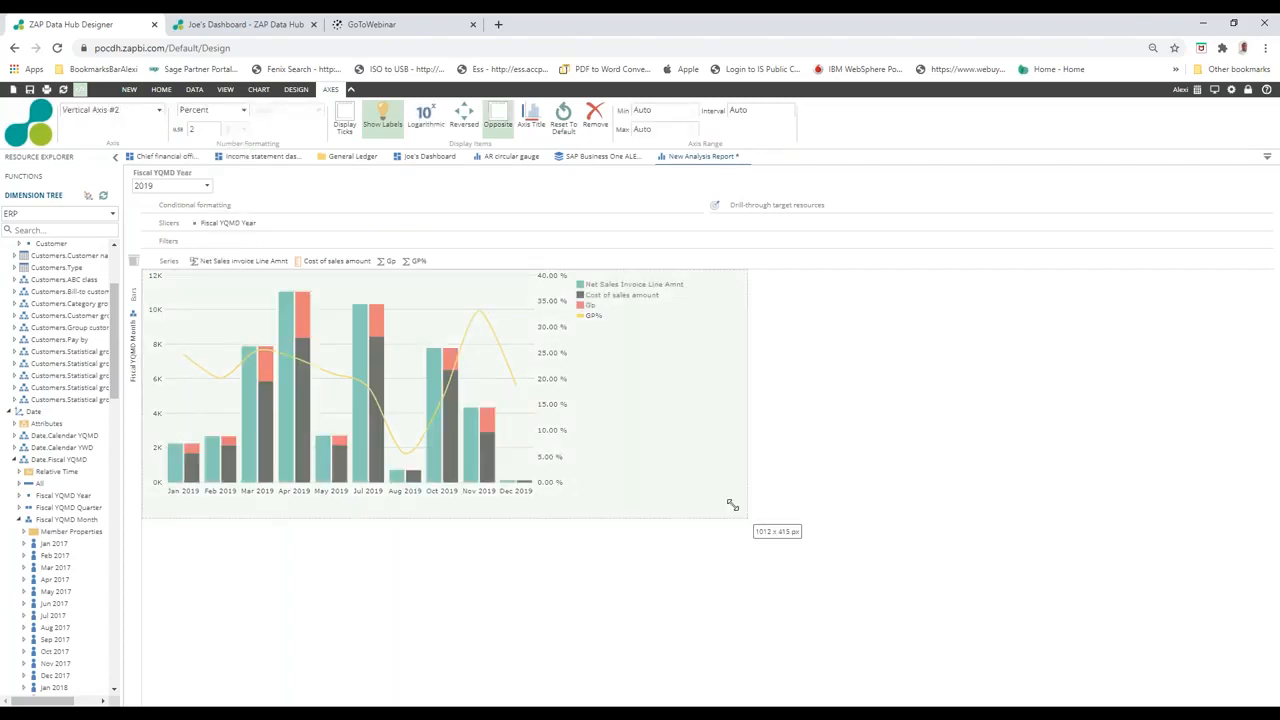
# - Enlarge the chart and give the report the title Sales Over Time
pyautogui.moveTo(731, 505); pyautogui.dragTo(733, 507)
pyautogui.moveTo(261, 418)
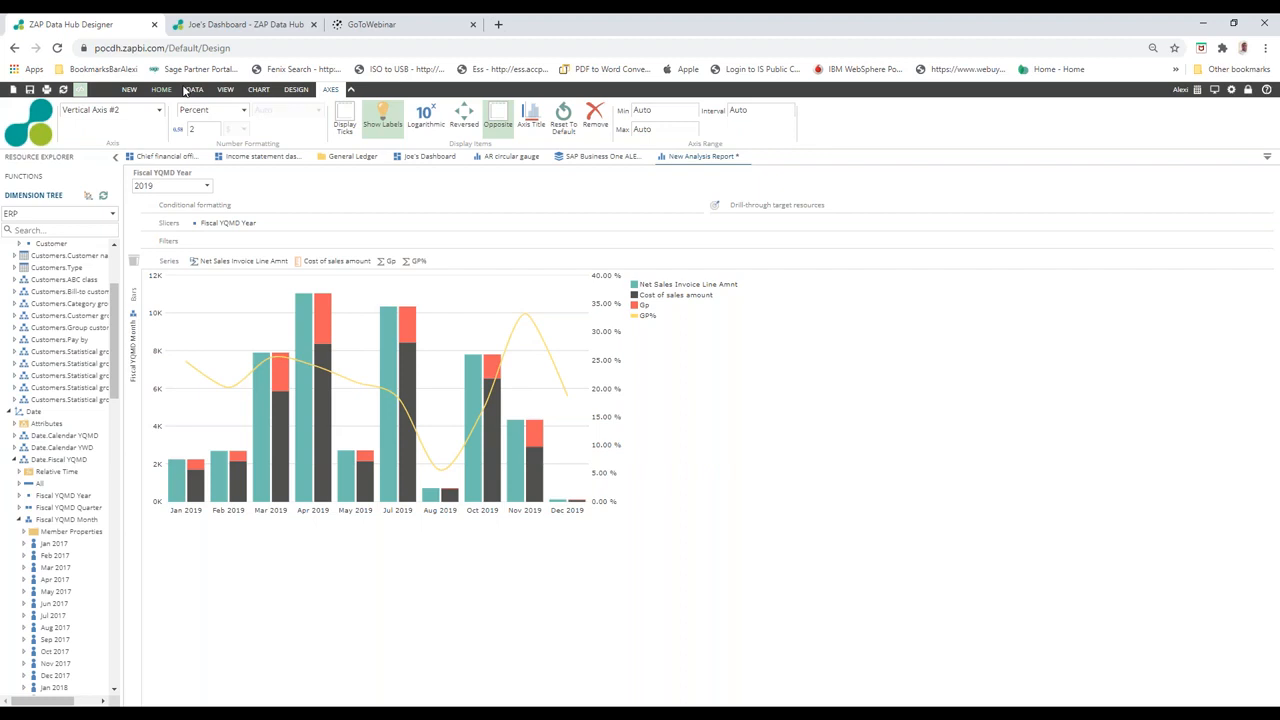
pyautogui.scroll(1, 165, 117)
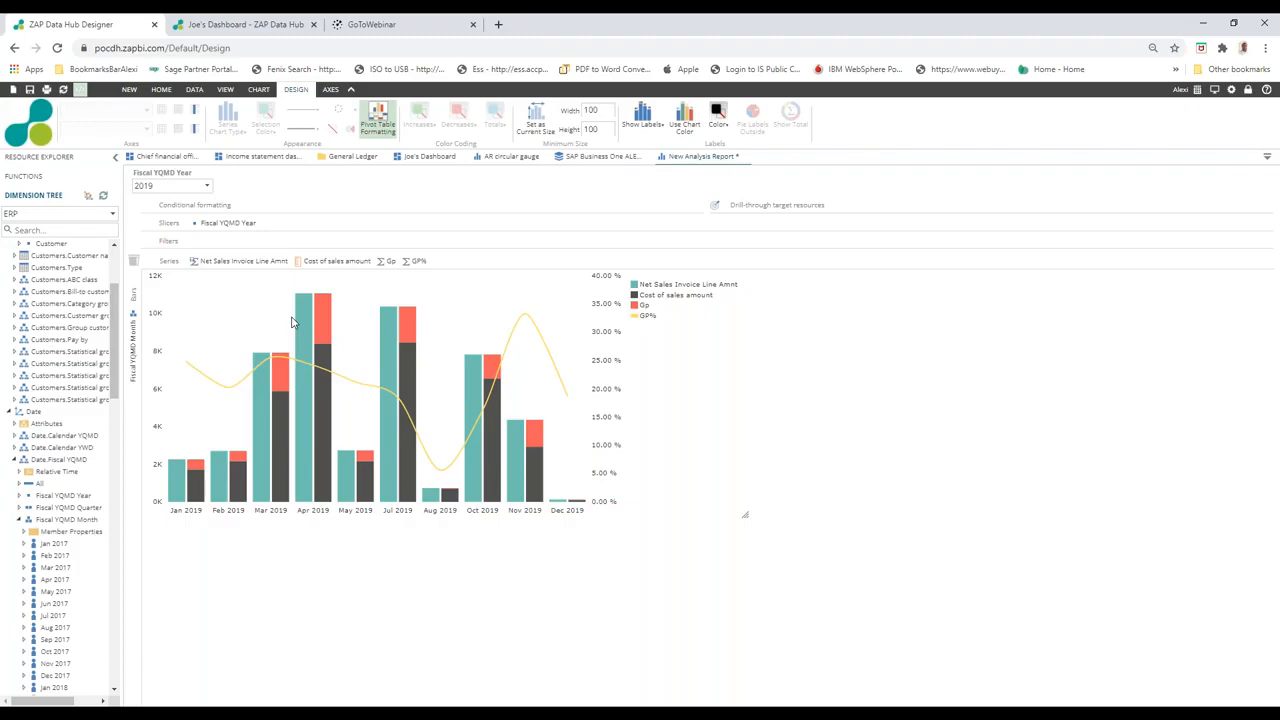
pyautogui.click(129, 211)
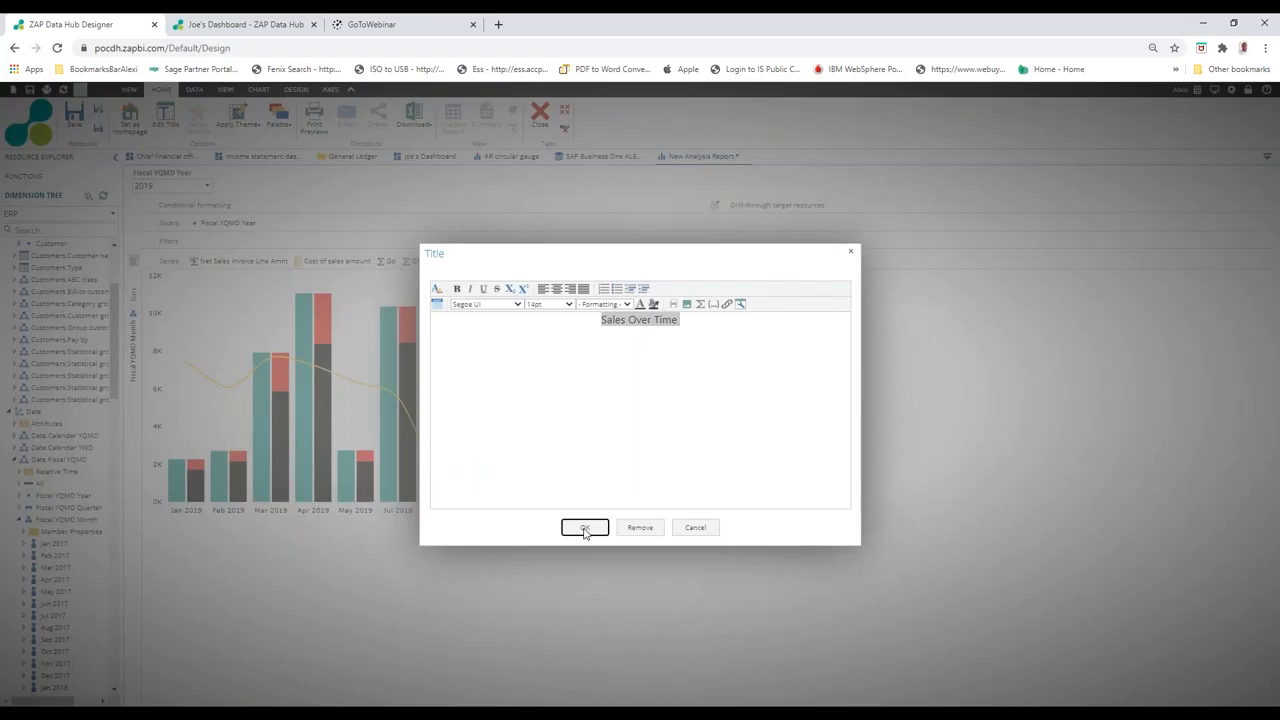
pyautogui.click(585, 528)
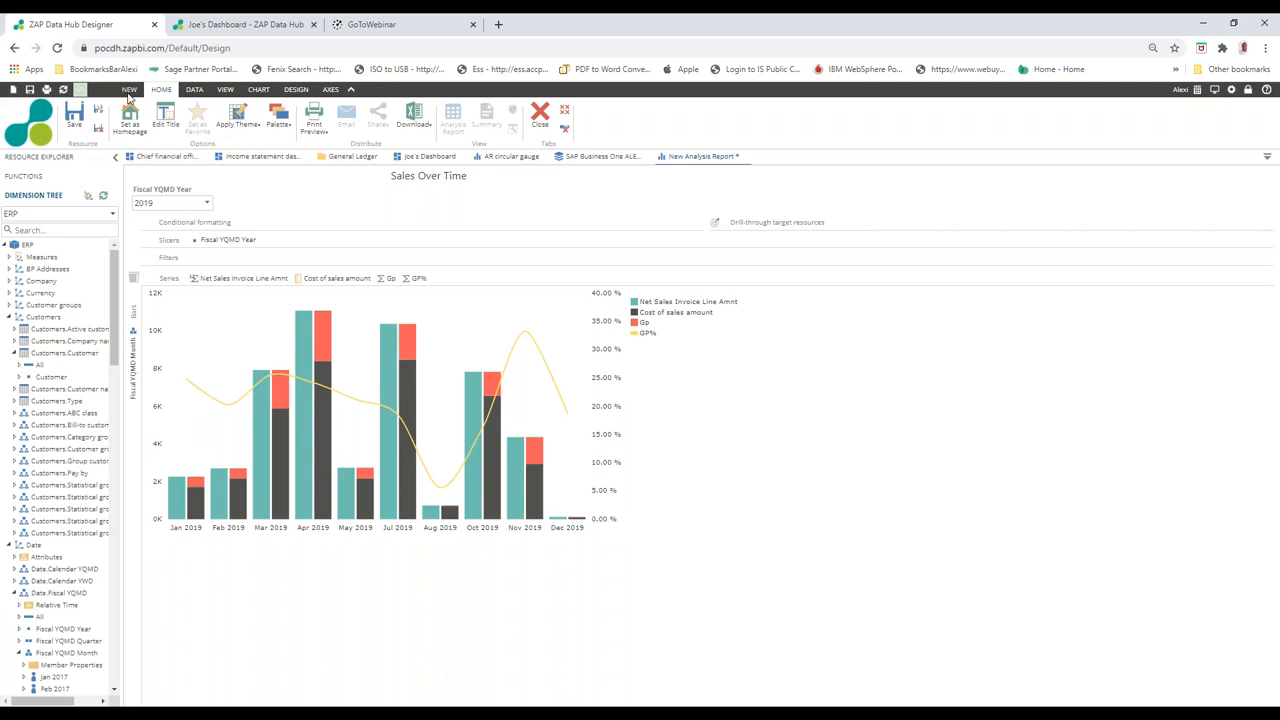
# - Add the Sales over time report from the Web reports folder to Joe's Dashboard, beside Operating profit over time
pyautogui.click(247, 157)
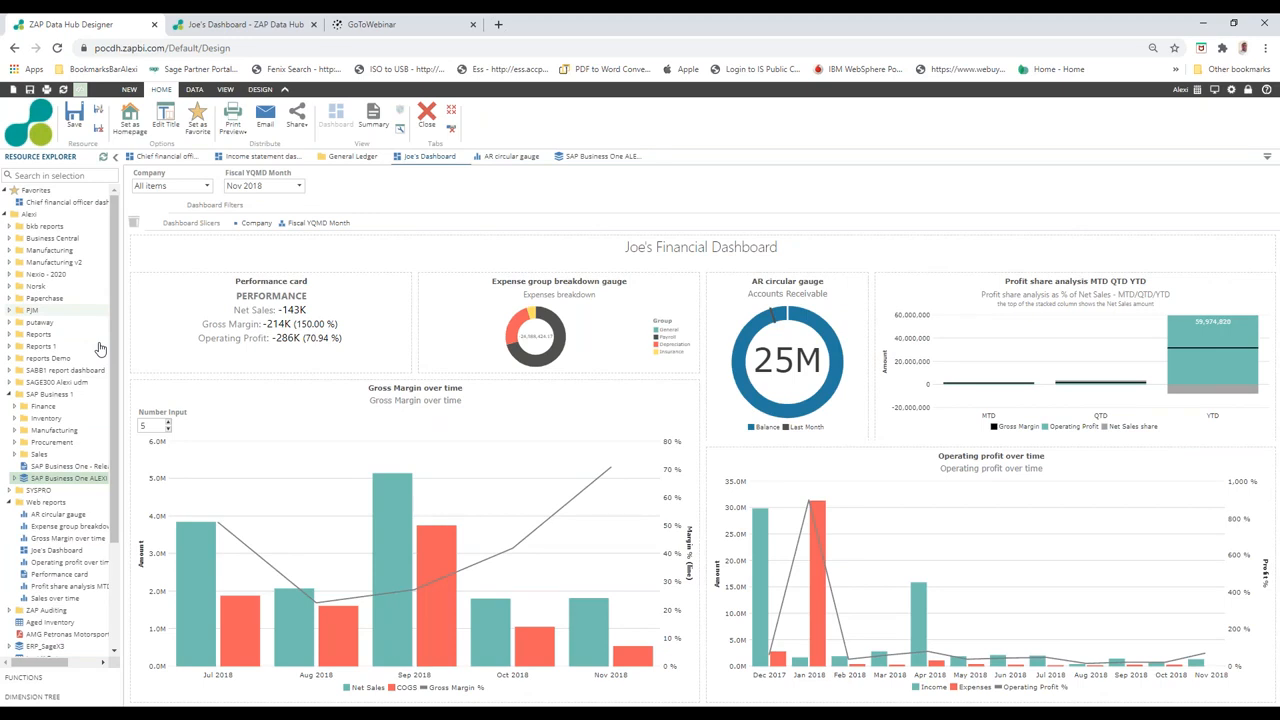
pyautogui.click(9, 394)
pyautogui.moveTo(55, 514); pyautogui.dragTo(672, 555)
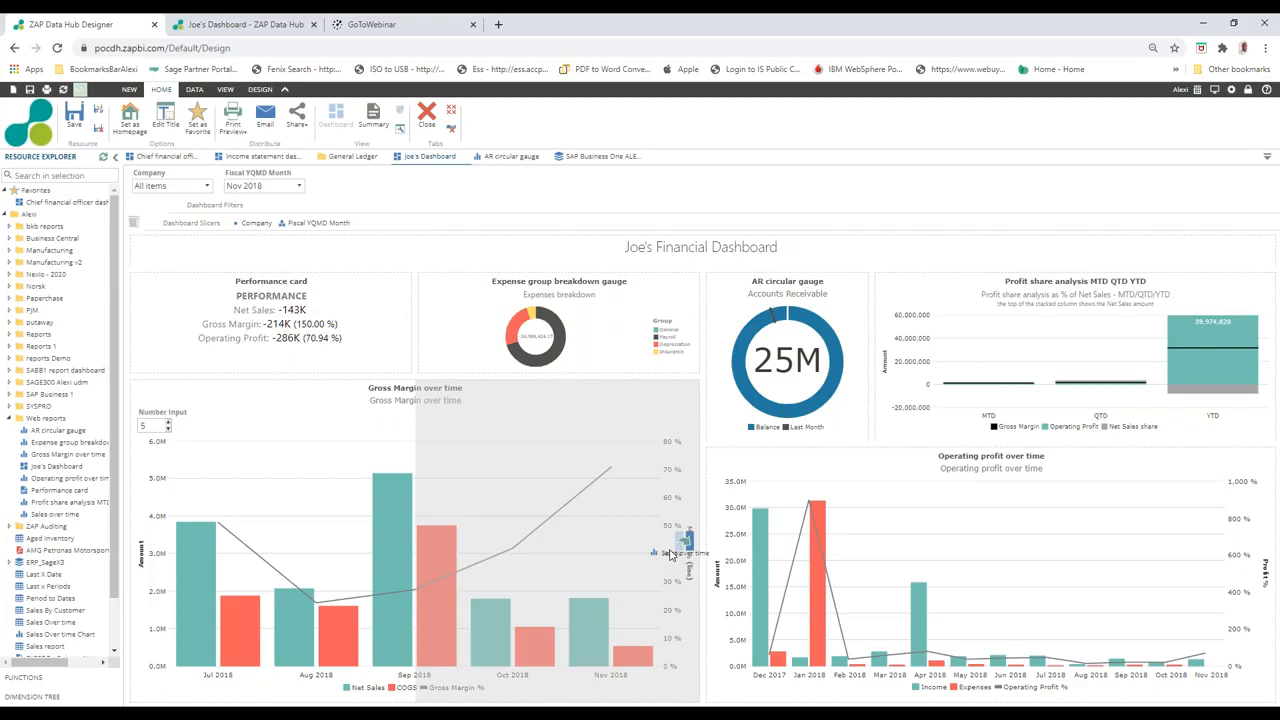
pyautogui.moveTo(670, 555); pyautogui.dragTo(704, 494)
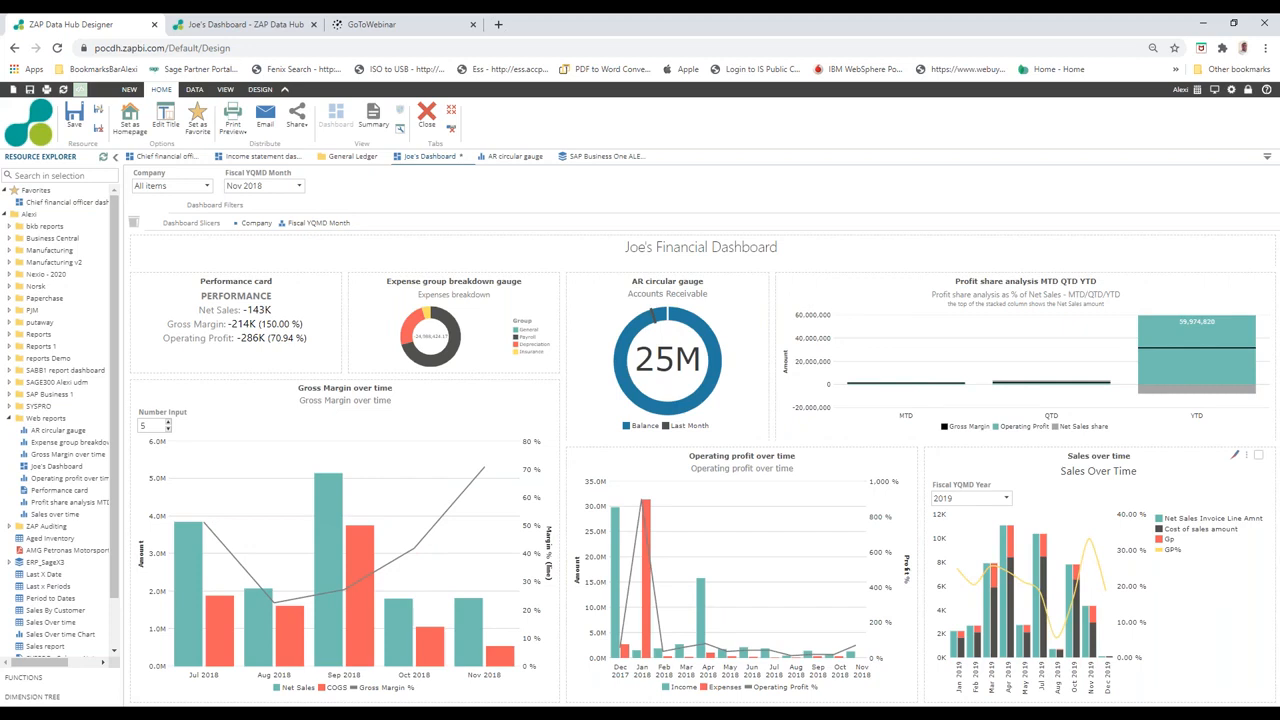
# - Open the Sales over time report for editing, move its legend below the chart and save the report
pyautogui.click(1235, 455)
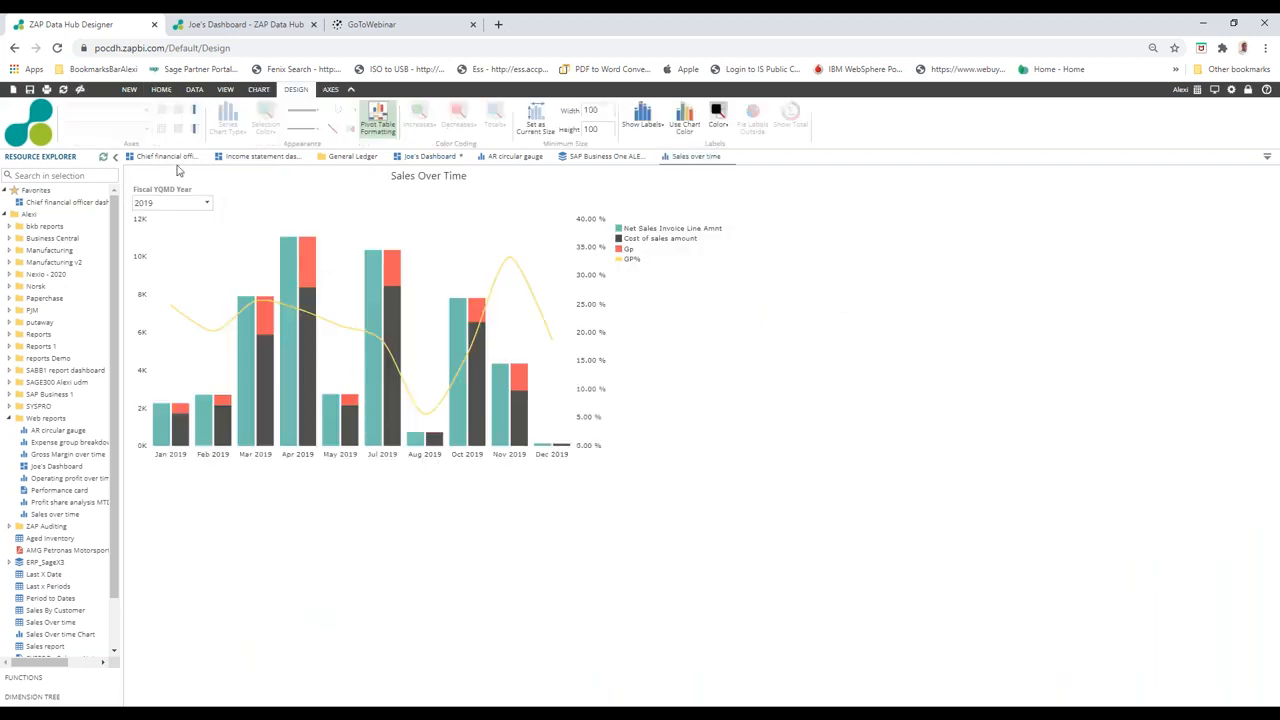
pyautogui.click(259, 90)
pyautogui.click(117, 117)
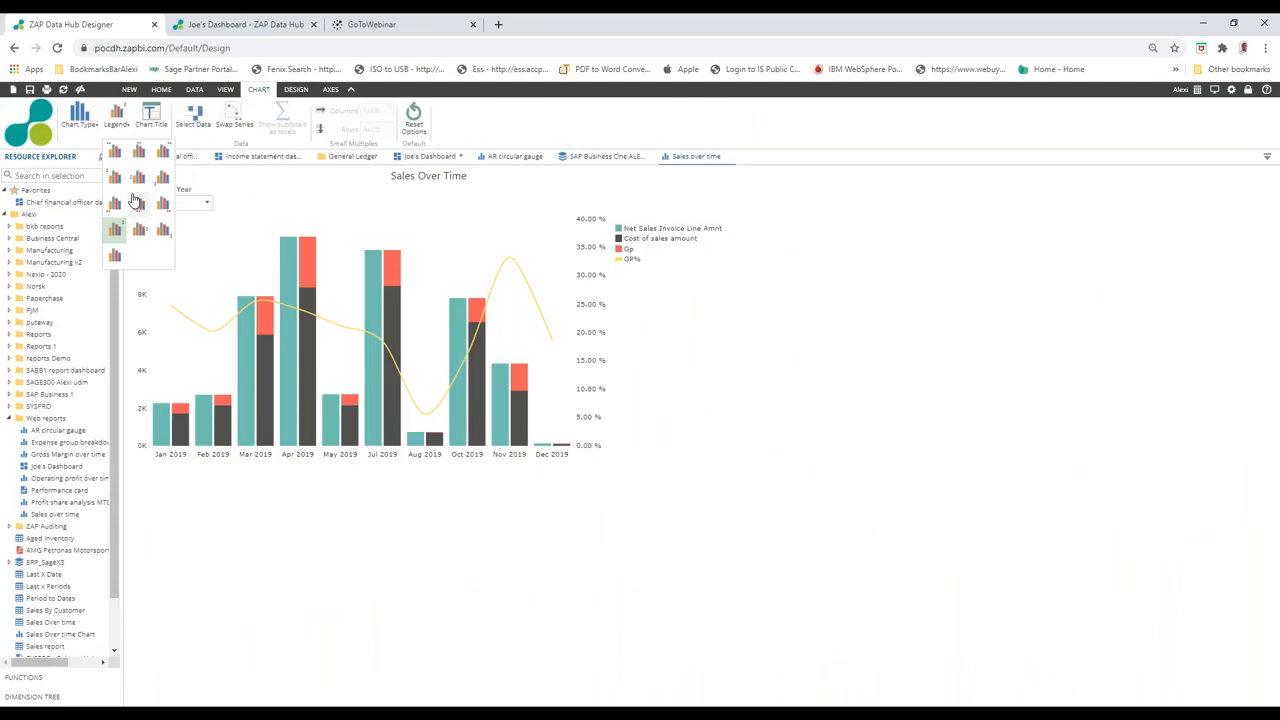
pyautogui.click(136, 202)
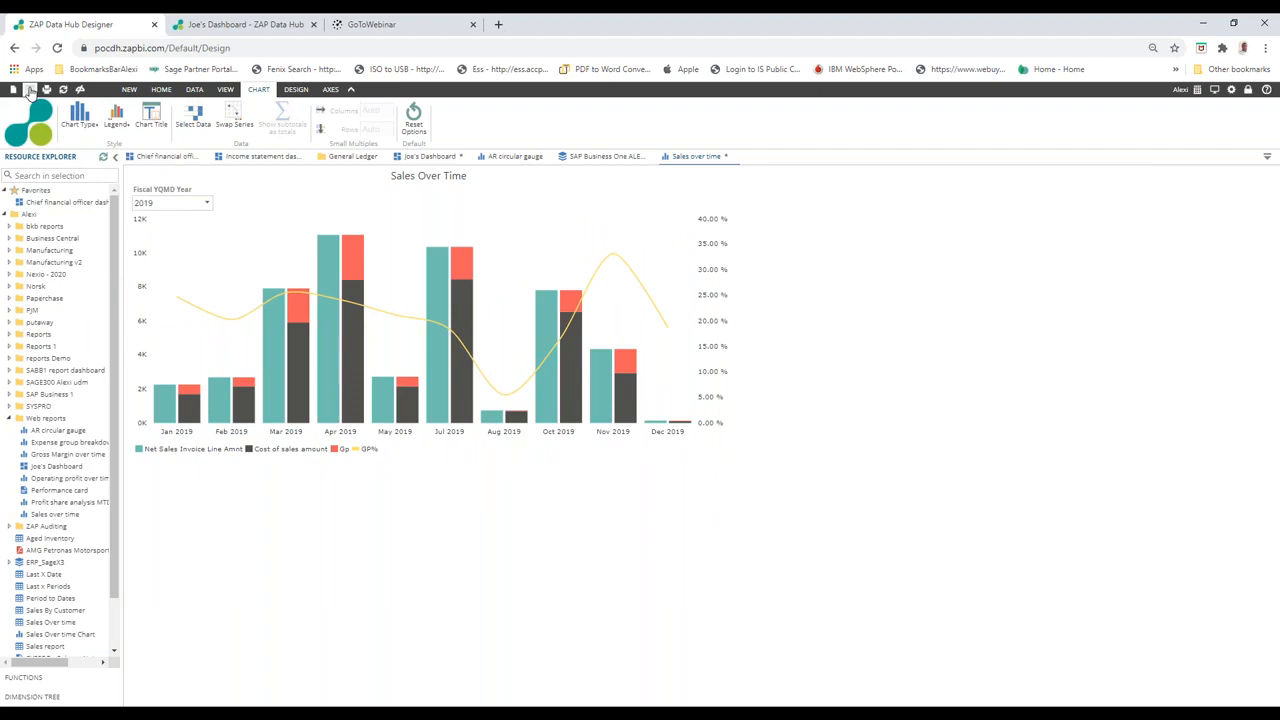
pyautogui.click(30, 90)
# - Return to Joe's Dashboard and save it with the Sales Over Time year set to 2018 and Number Input set to 6
pyautogui.click(430, 156)
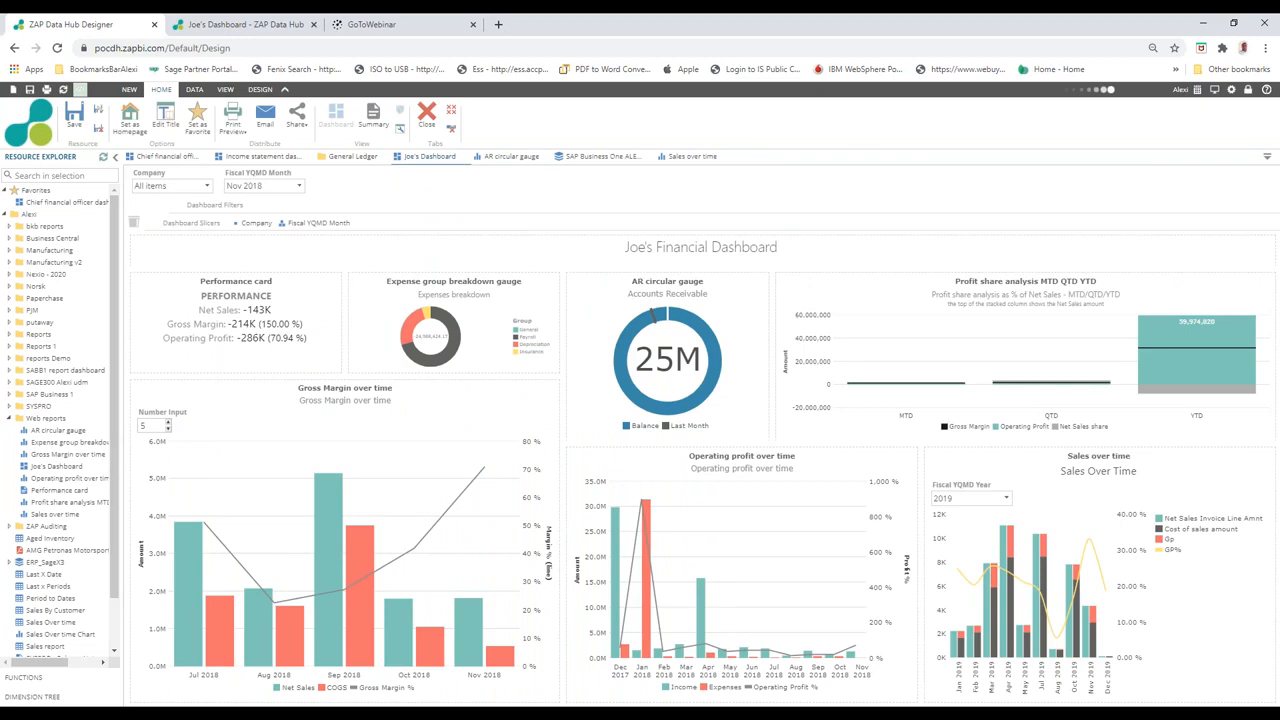
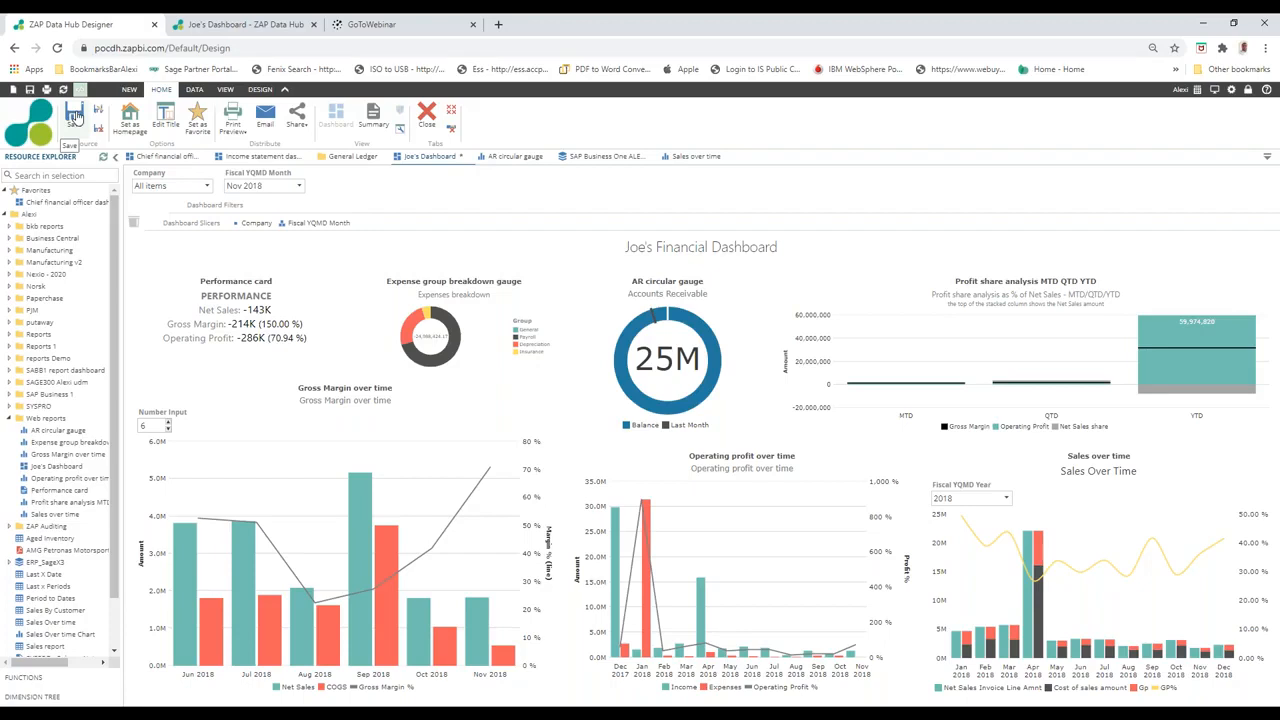
pyautogui.click(75, 116)
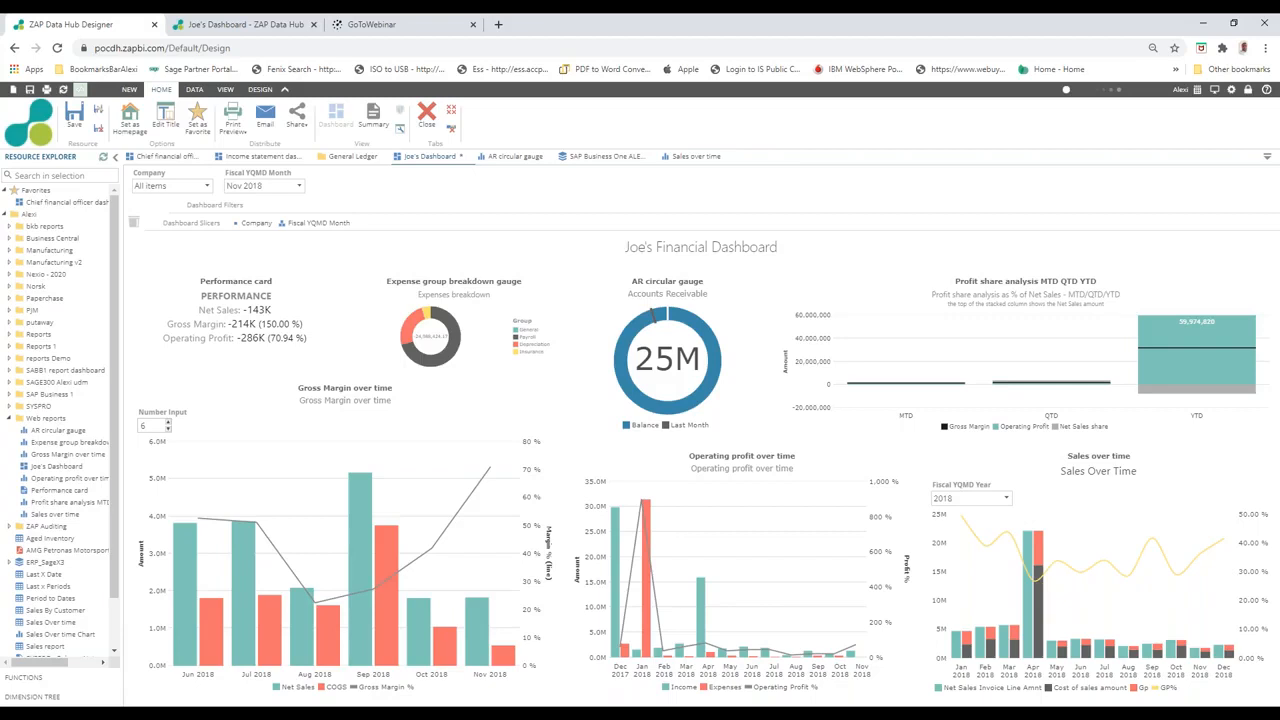
pyautogui.click(74, 118)
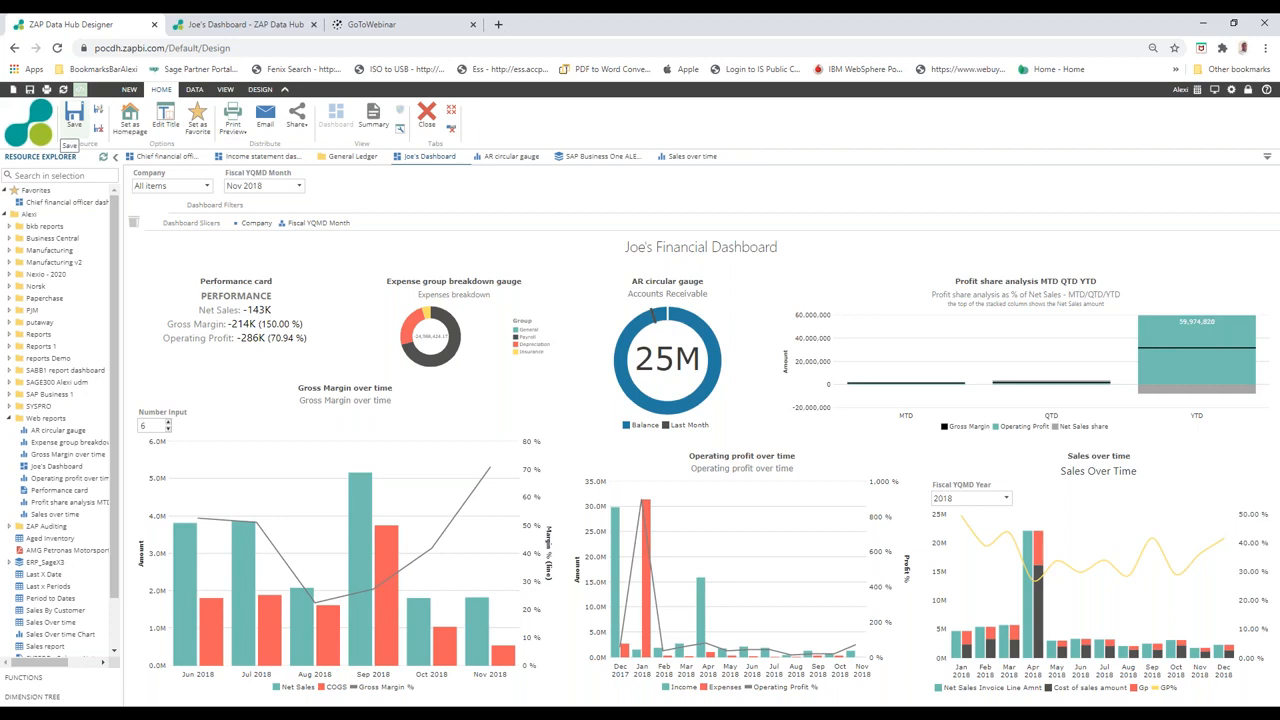
# - Create a report pack containing a Table of Contents, Joe's Dashboard, AR circular gauge and Operating profit over time
pyautogui.click(129, 90)
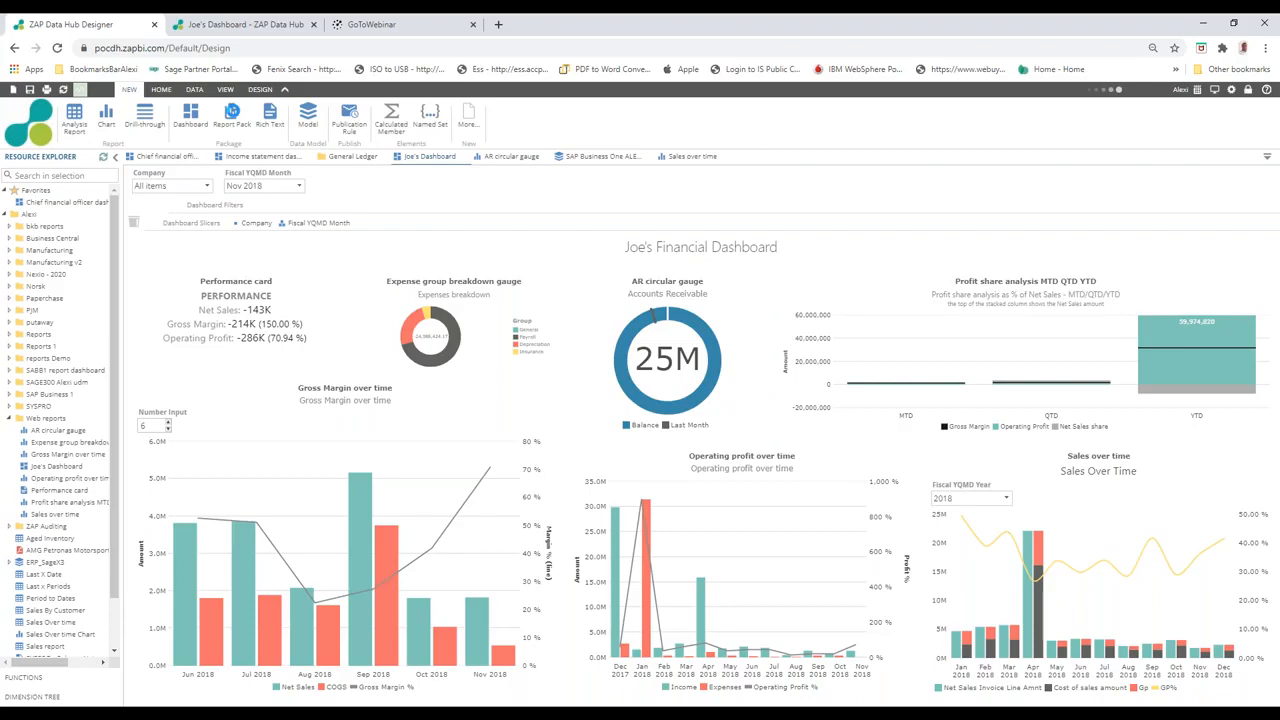
pyautogui.click(232, 114)
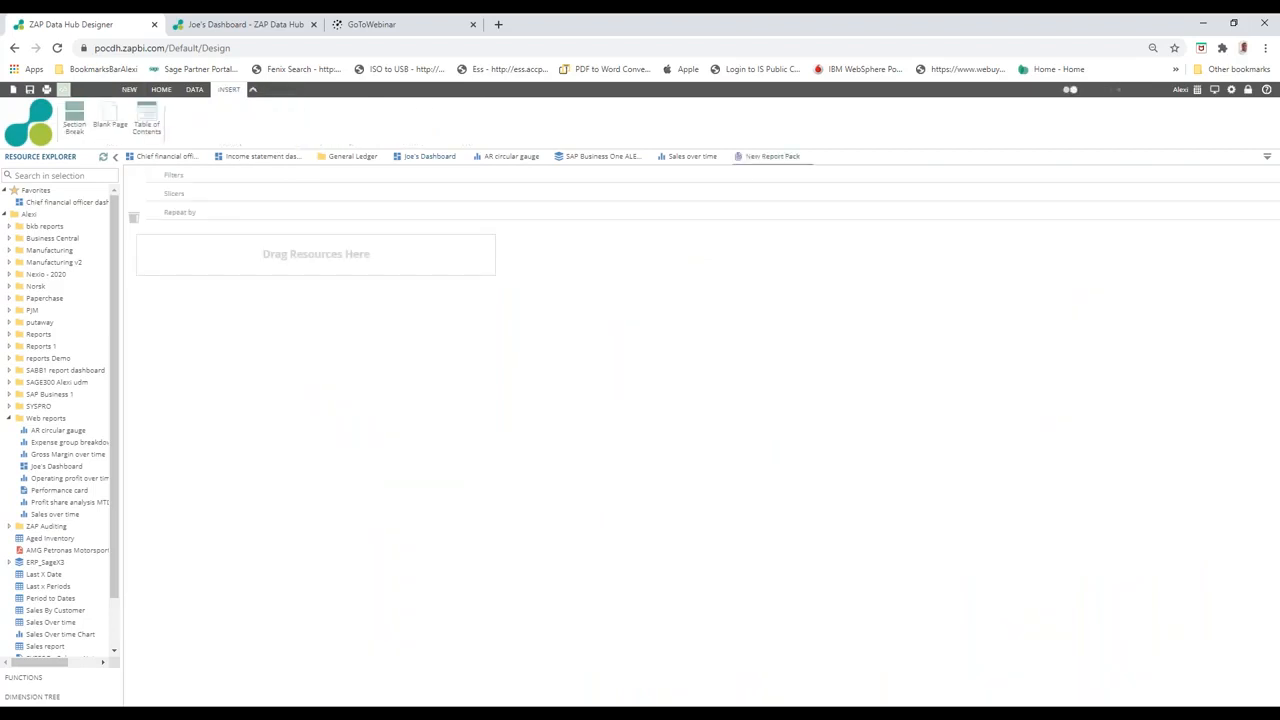
pyautogui.moveTo(147, 118); pyautogui.dragTo(270, 434)
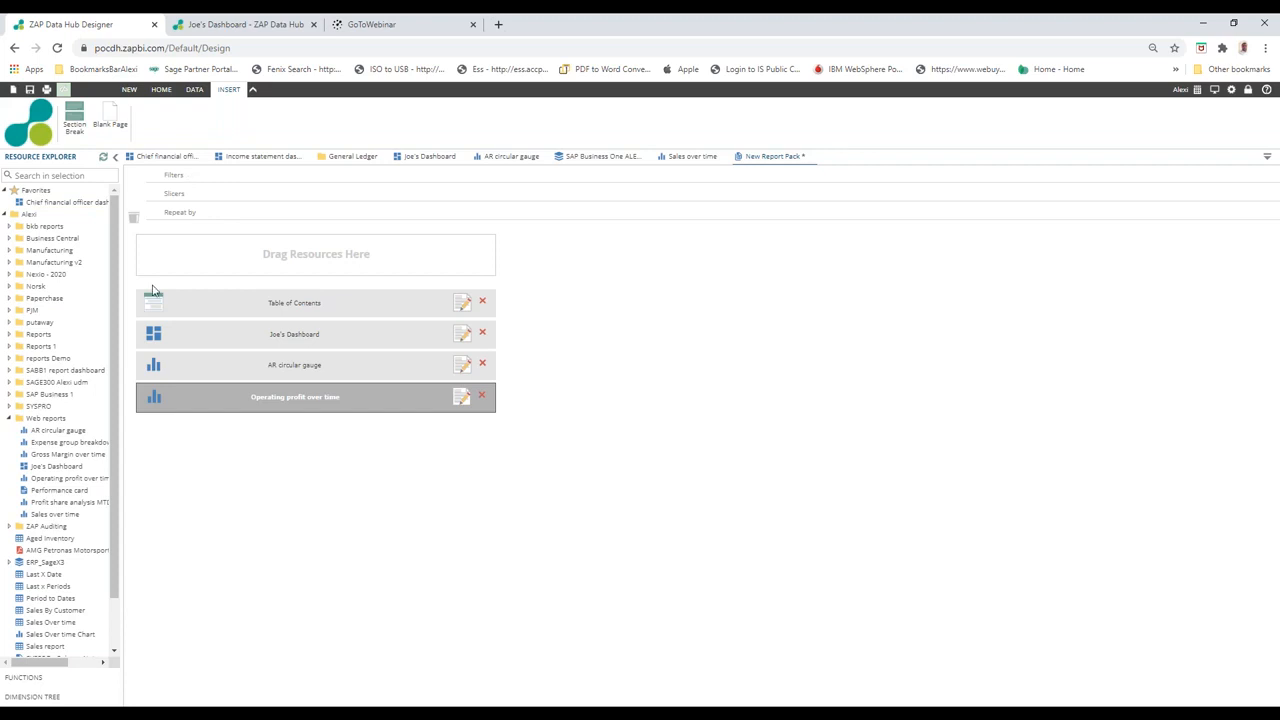
pyautogui.click(163, 90)
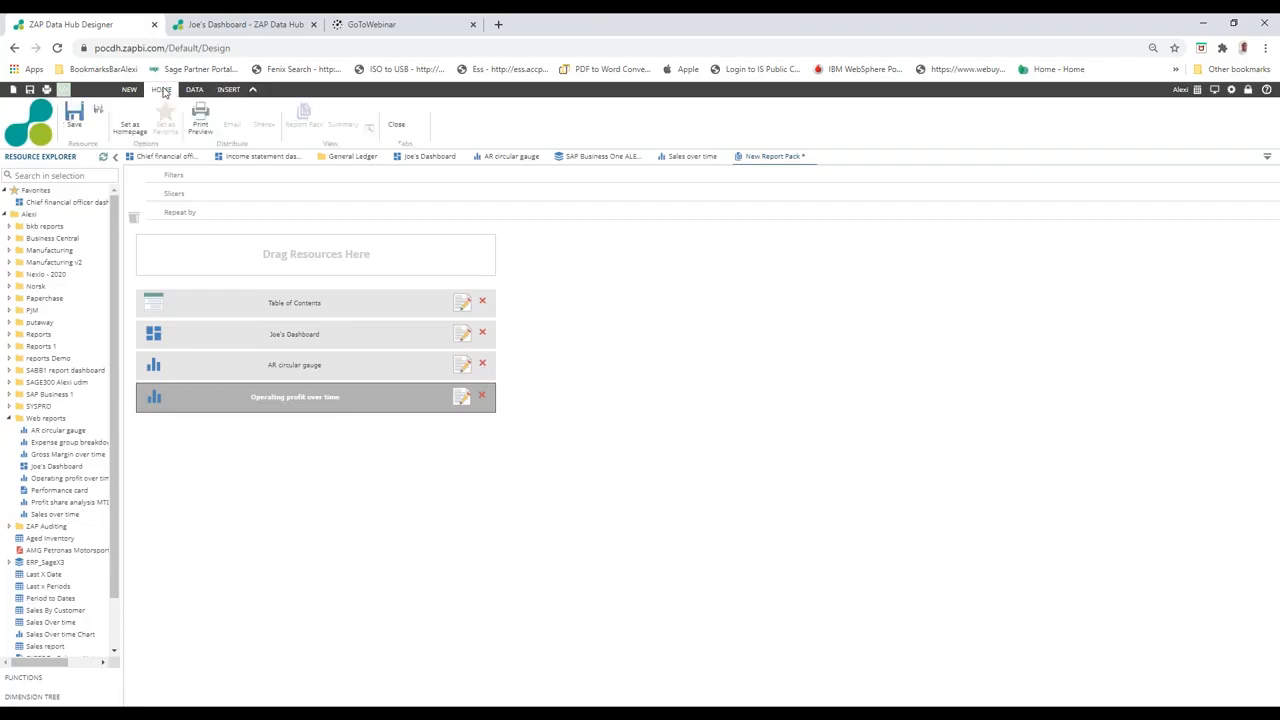
# - Generate a print preview of the new report pack, review its pages through the Operating profit over time chart, and close the preview
pyautogui.click(201, 121)
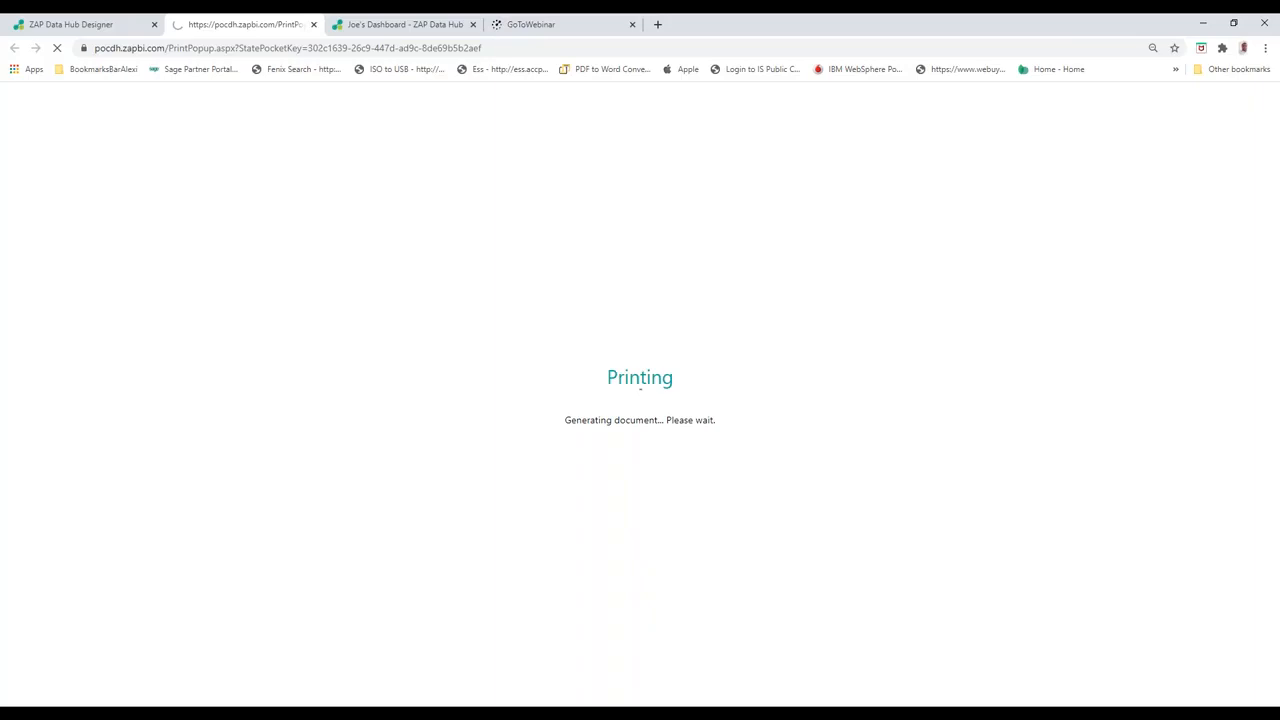
pyautogui.scroll(-2, 582, 204)
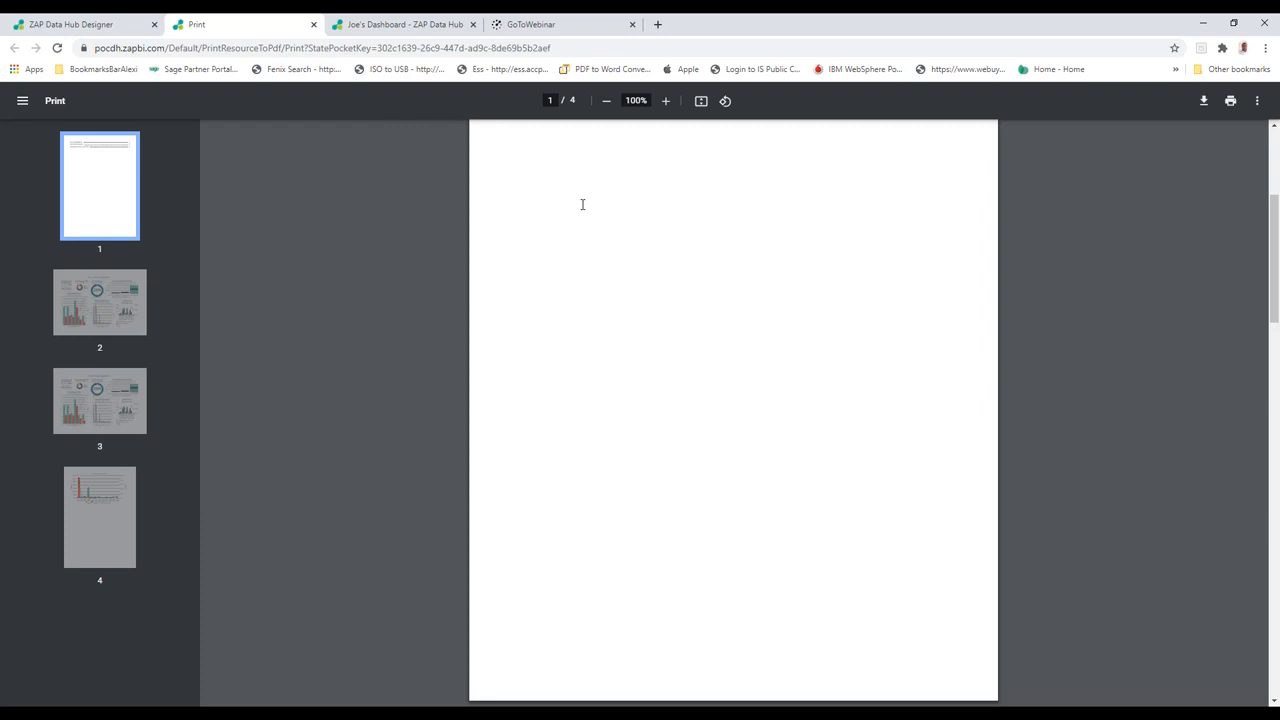
pyautogui.scroll(-5, 582, 204)
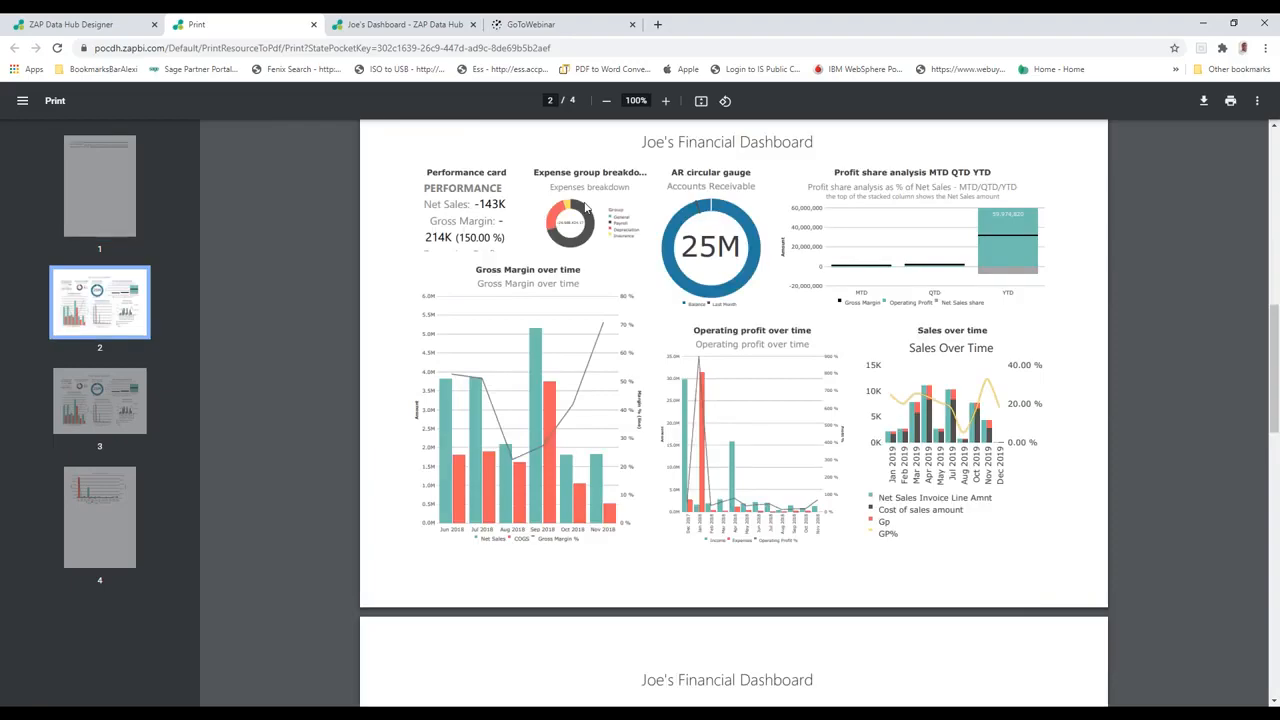
pyautogui.scroll(-5, 725, 347)
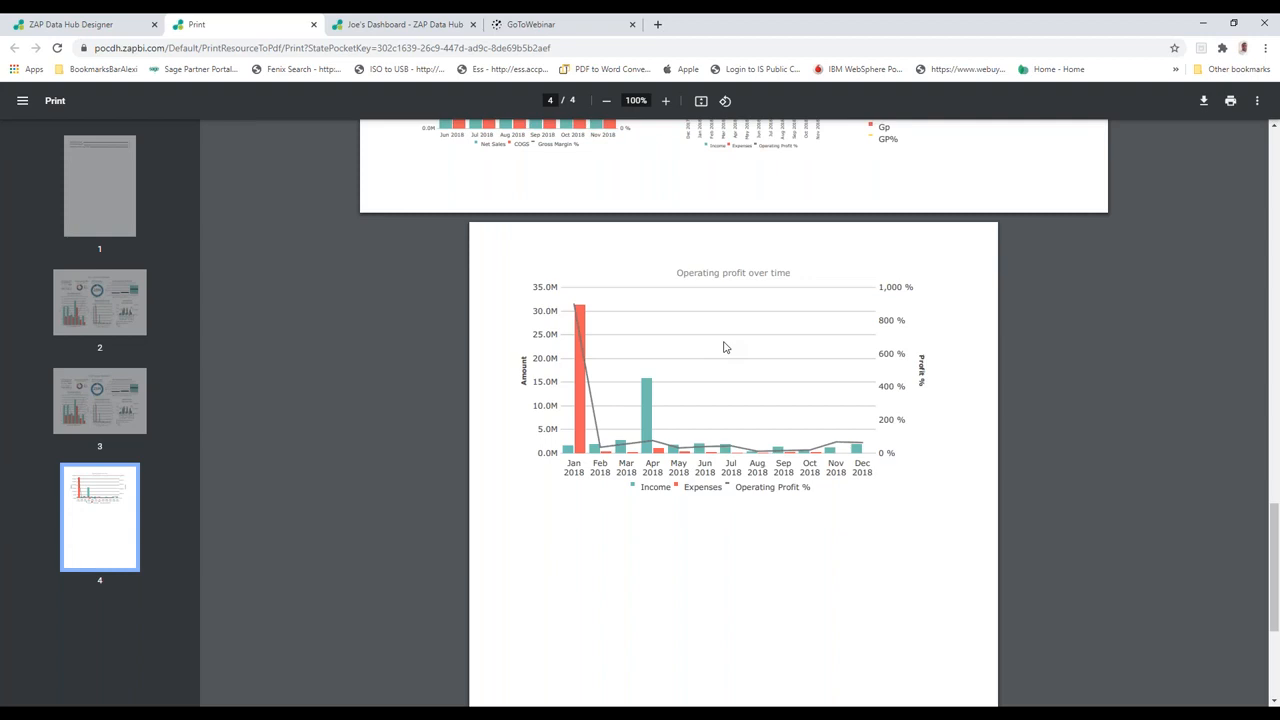
pyautogui.hotkey('ctrl', 'w')
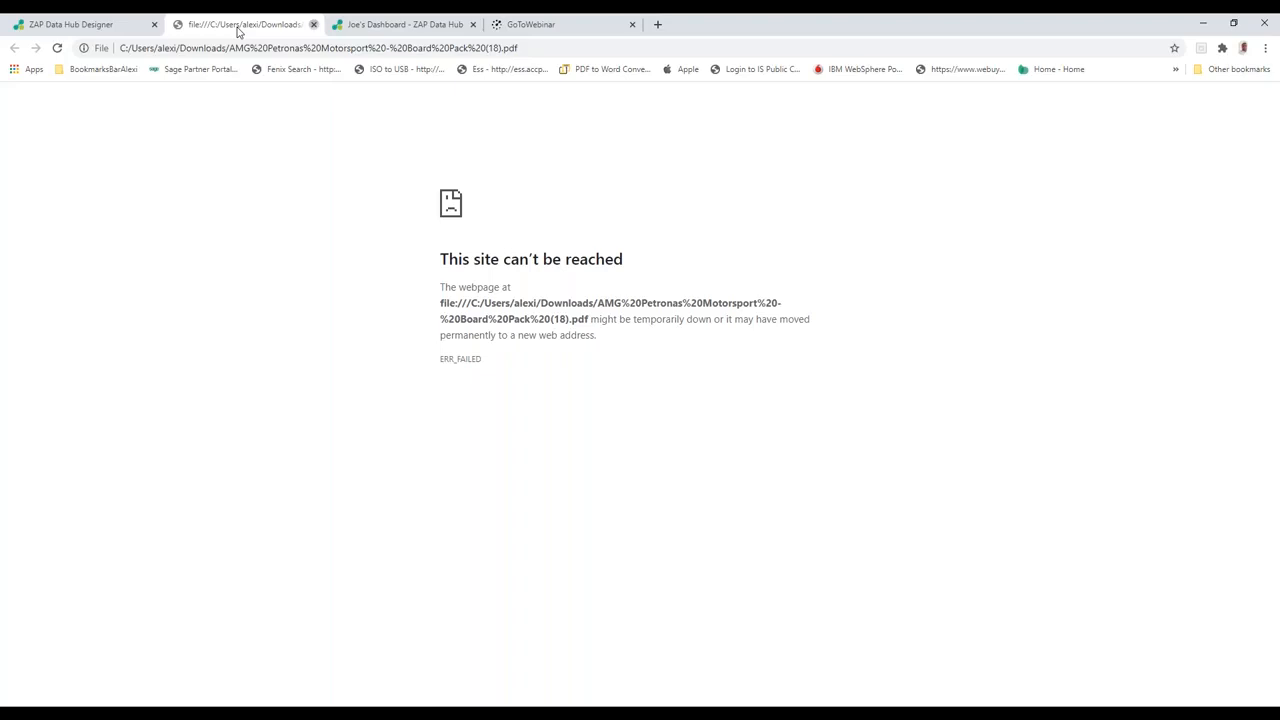
# - Close the unreachable PDF page and review the AMG Petronas Motorsport - Board Pack PDF from Key Trends through the Team Suppliers page
pyautogui.click(314, 25)
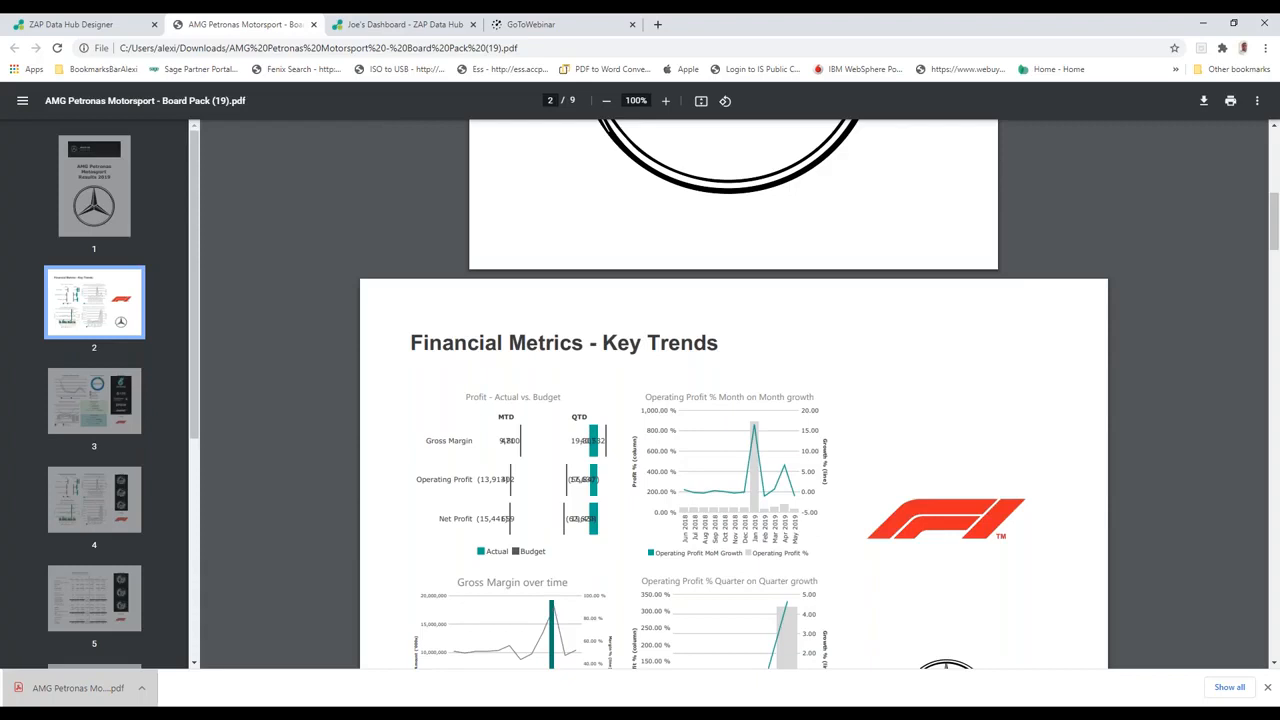
pyautogui.scroll(-15, 611, 390)
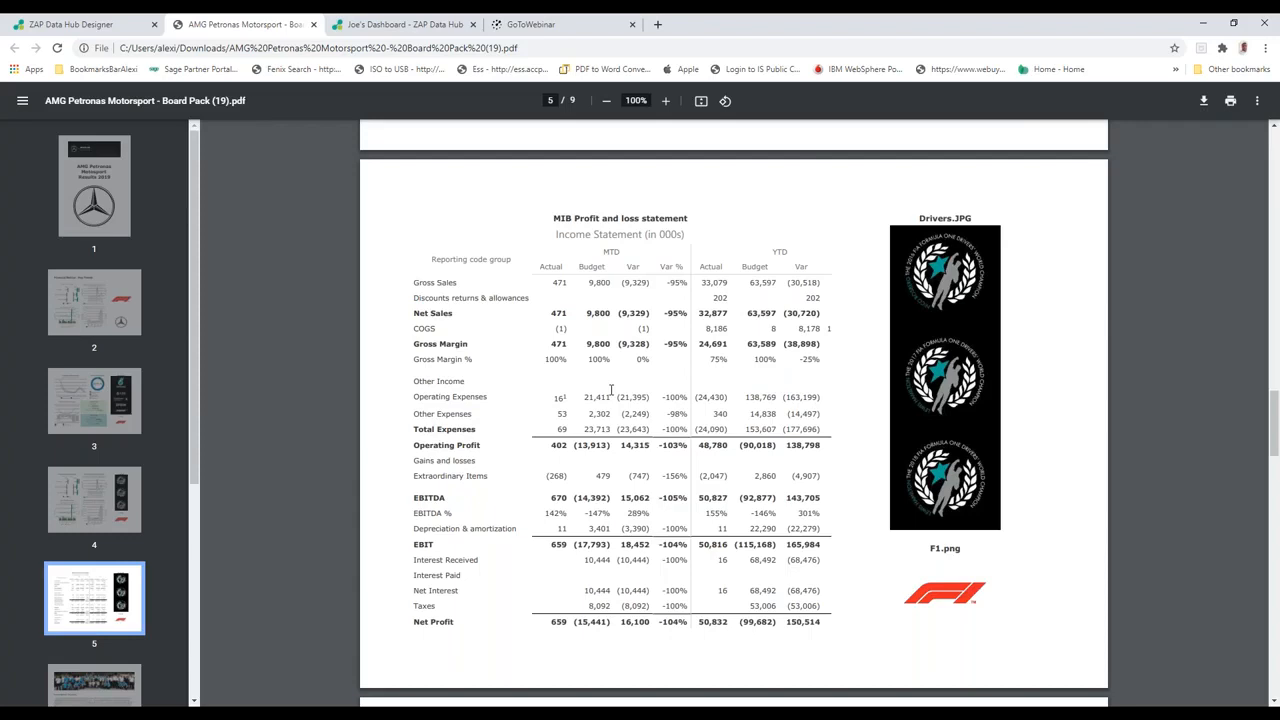
pyautogui.scroll(-6, 610, 390)
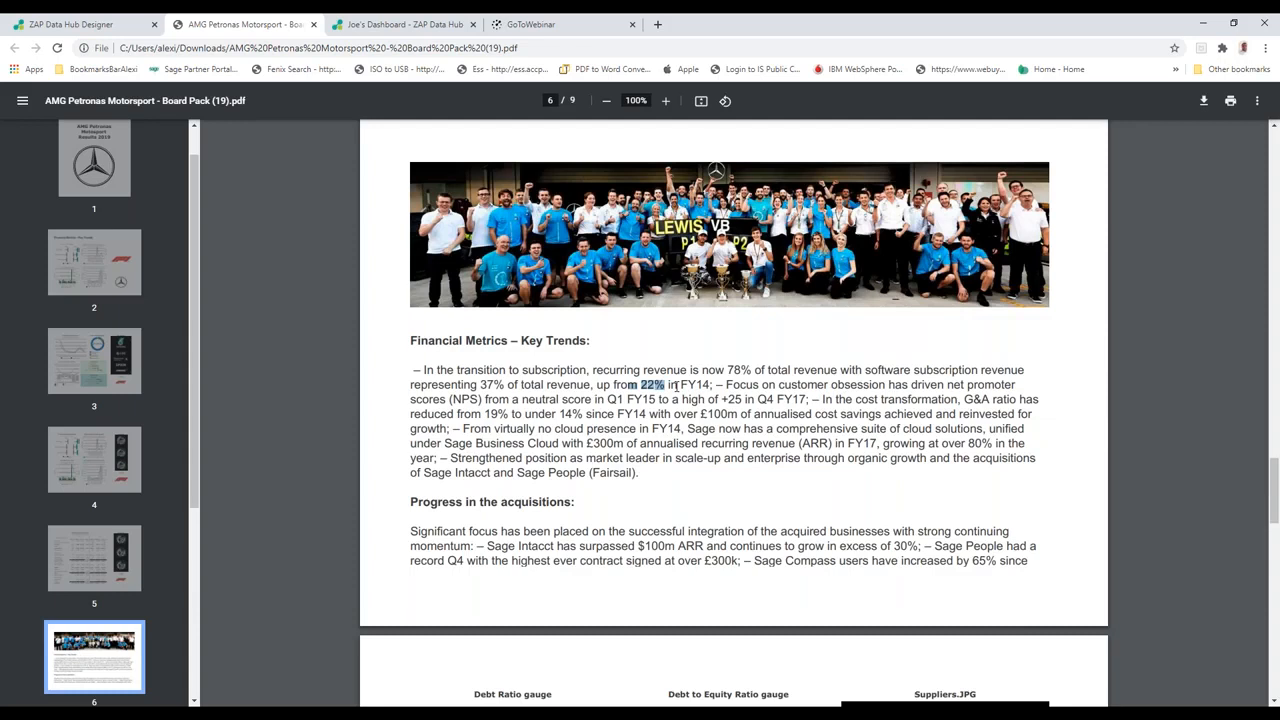
pyautogui.scroll(-15, 507, 334)
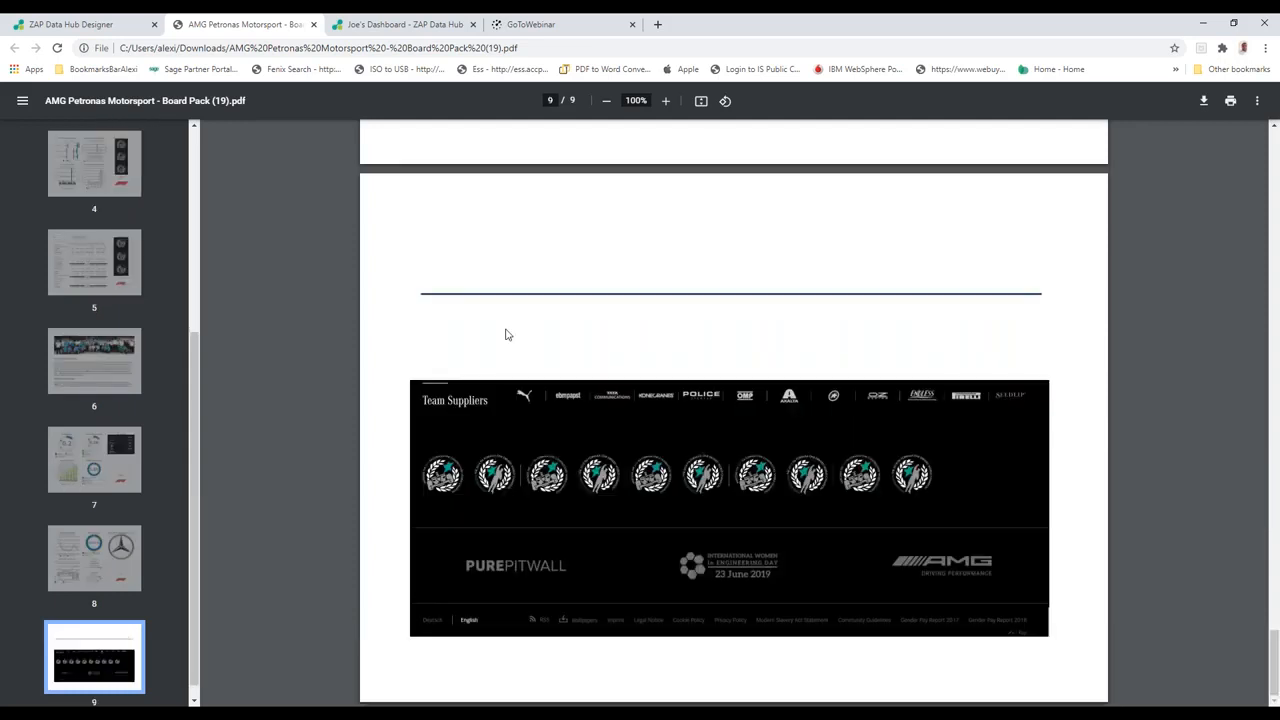